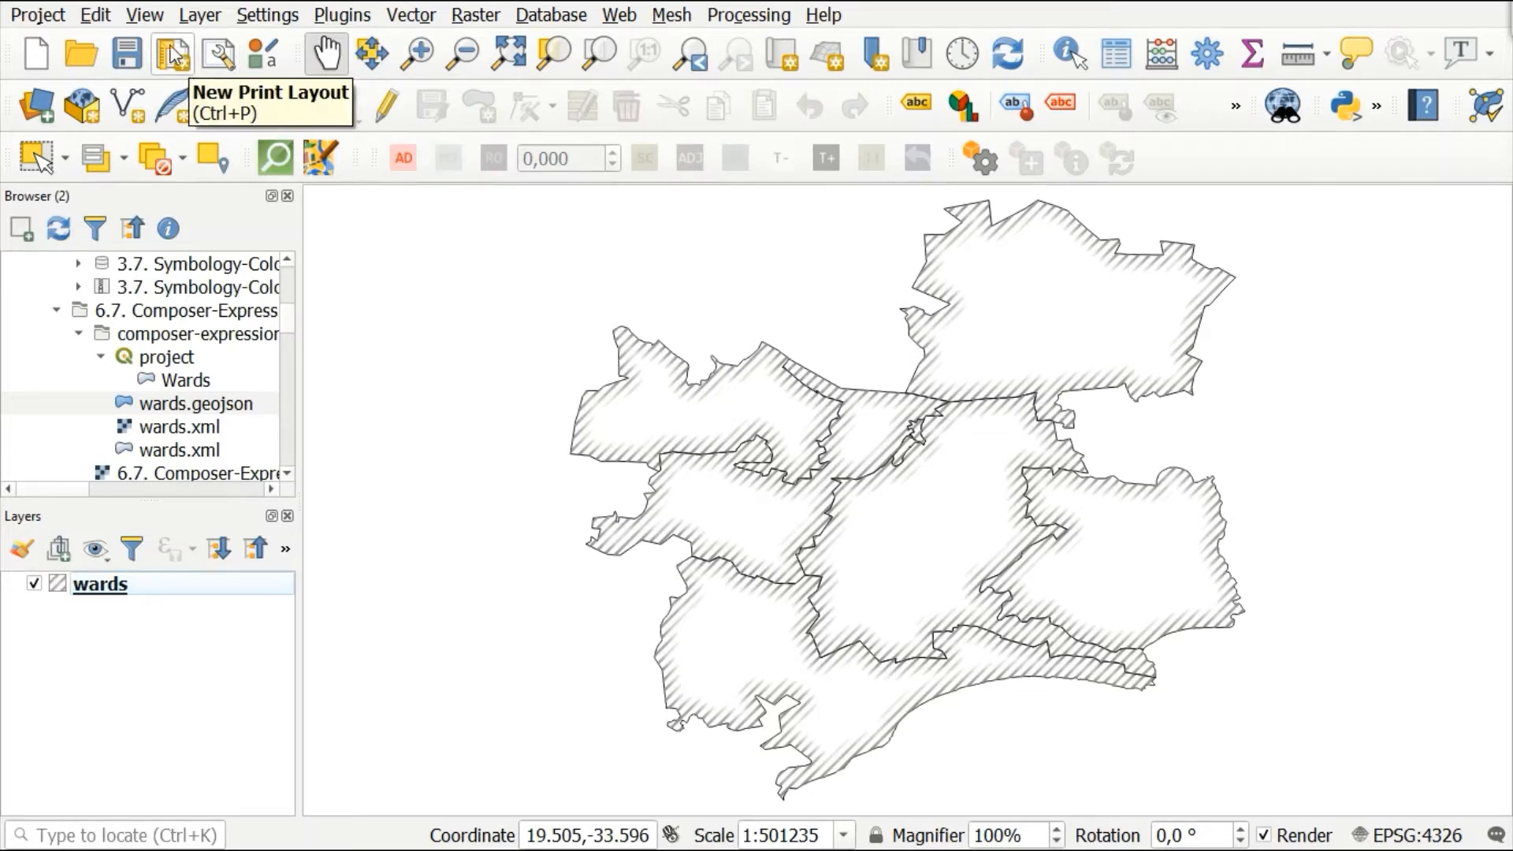
Create a new print layout titled "Map composer"
left_click(172, 54)
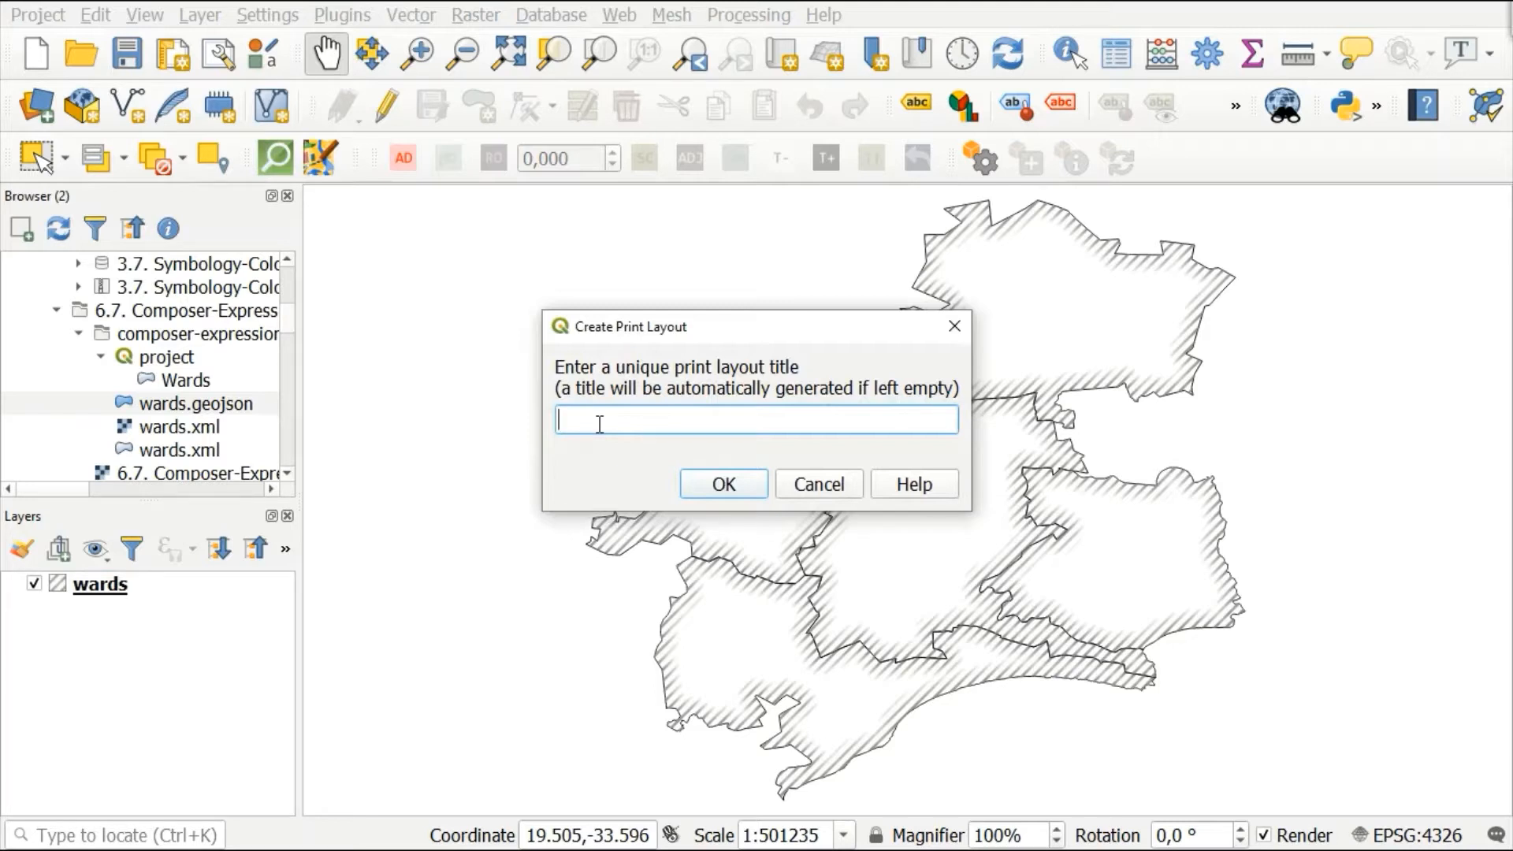
type("Ma")
key("BackSpace")
type("p")
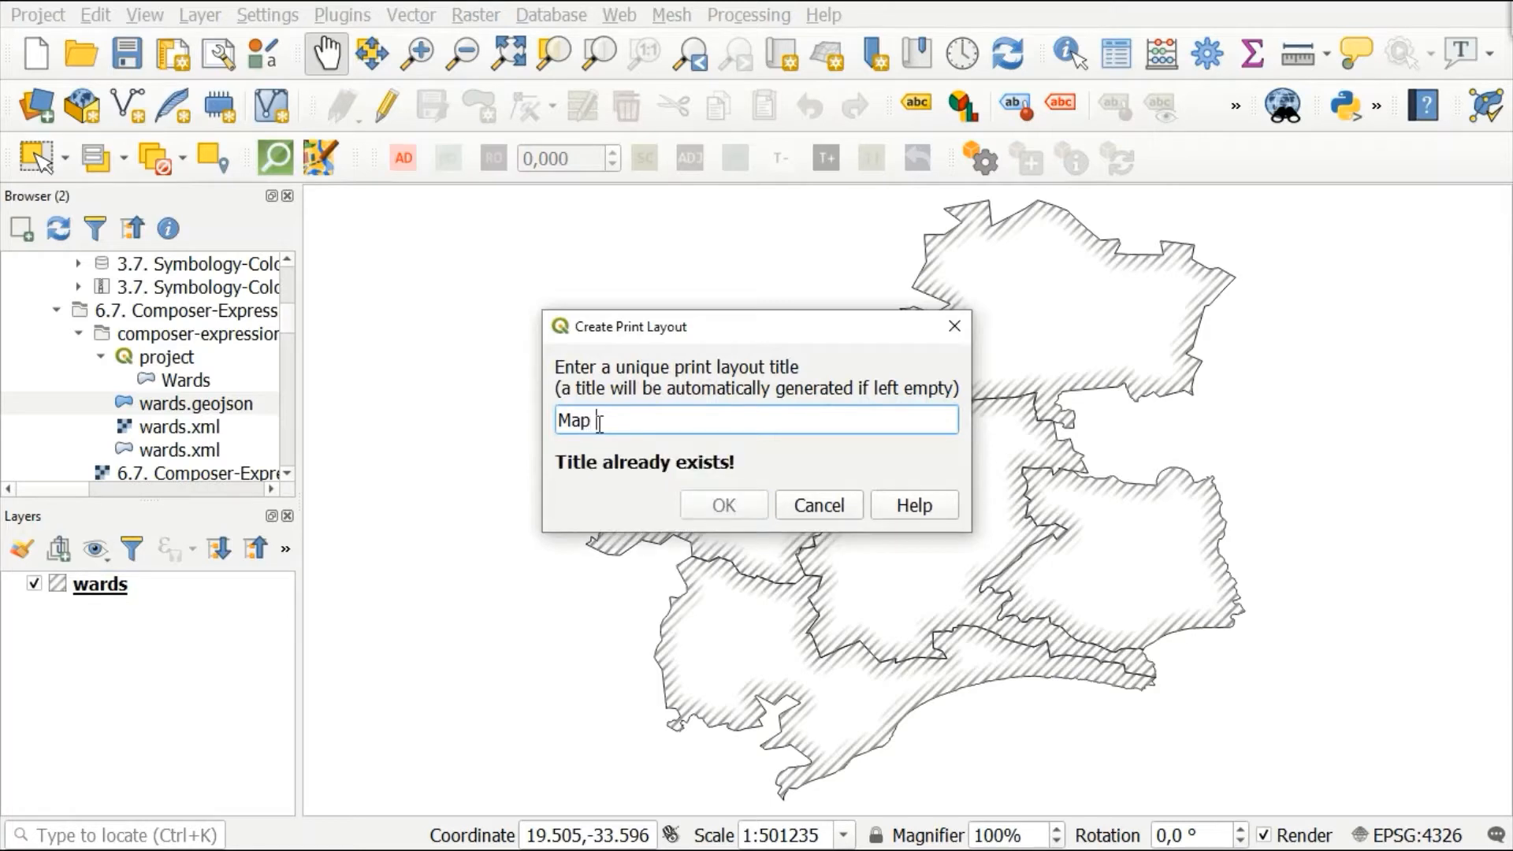
type(" o")
key("BackSpace")
type("compo")
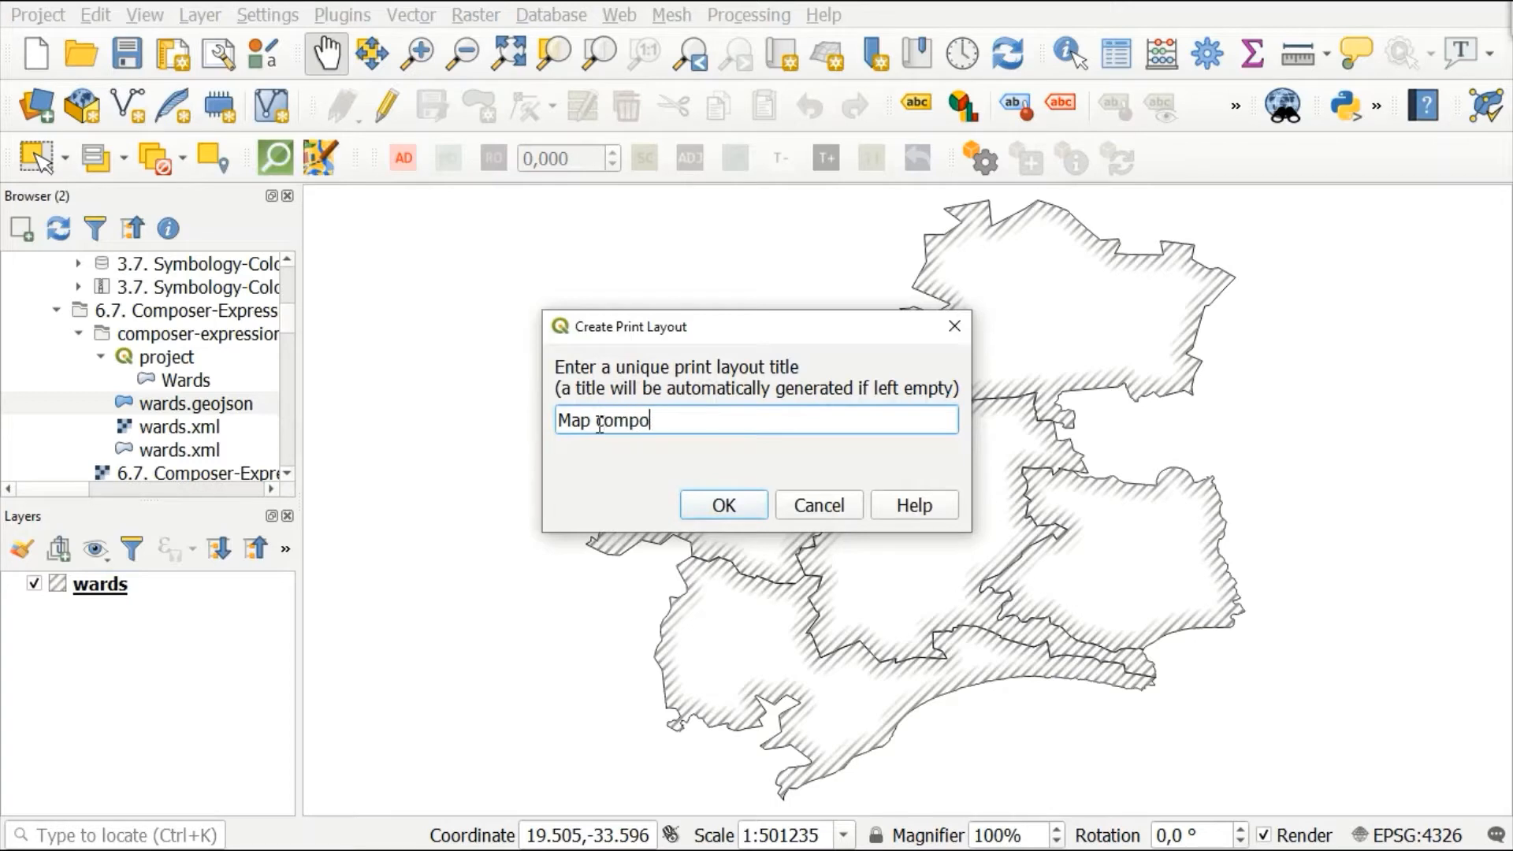
type("ser")
left_click(717, 503)
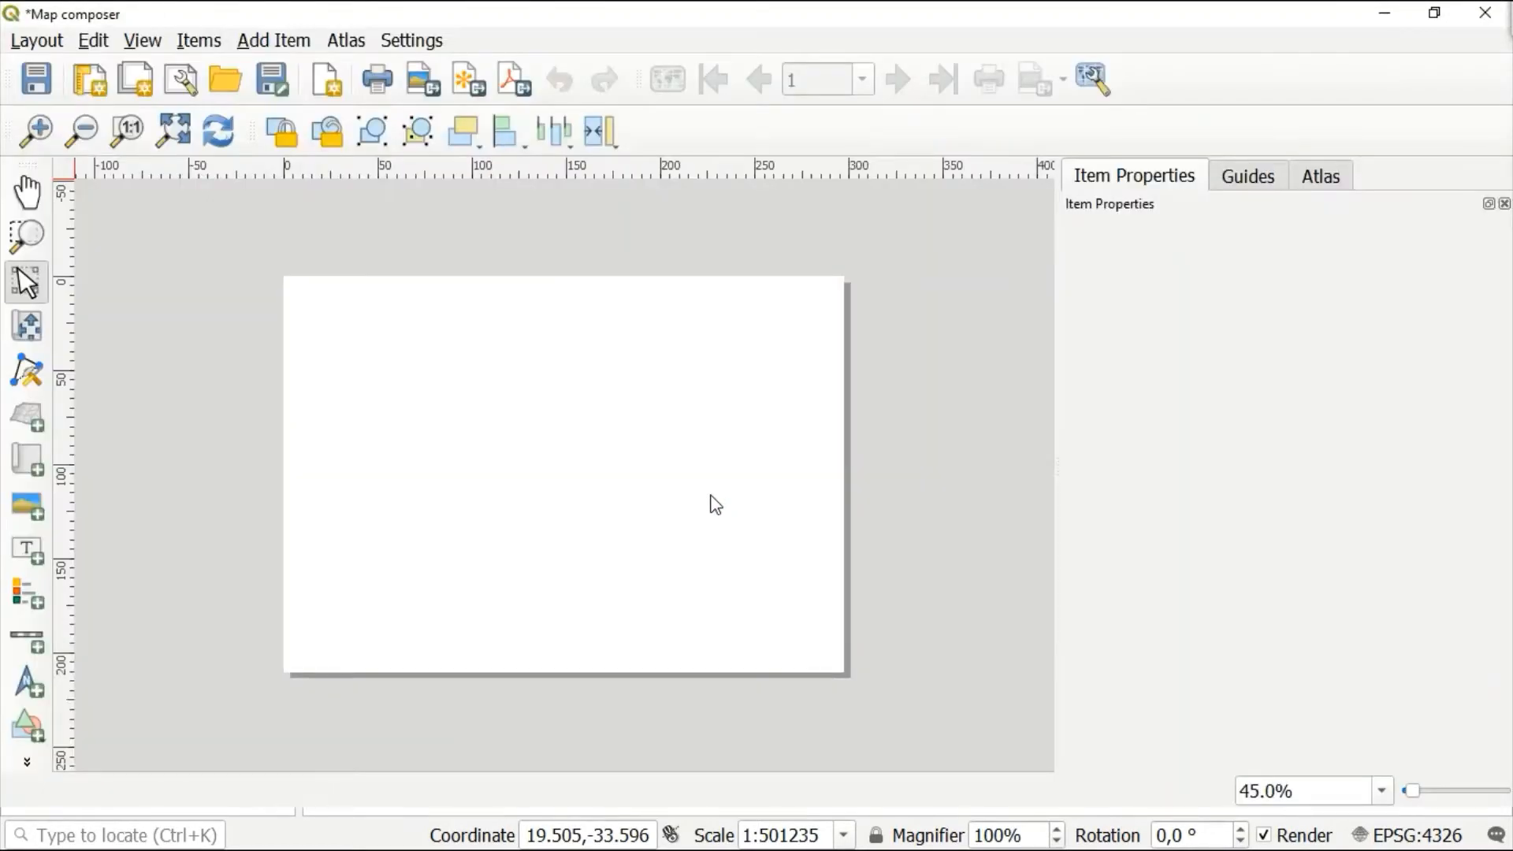
Set the layout page's size to A5 in its page properties
right_click(621, 440)
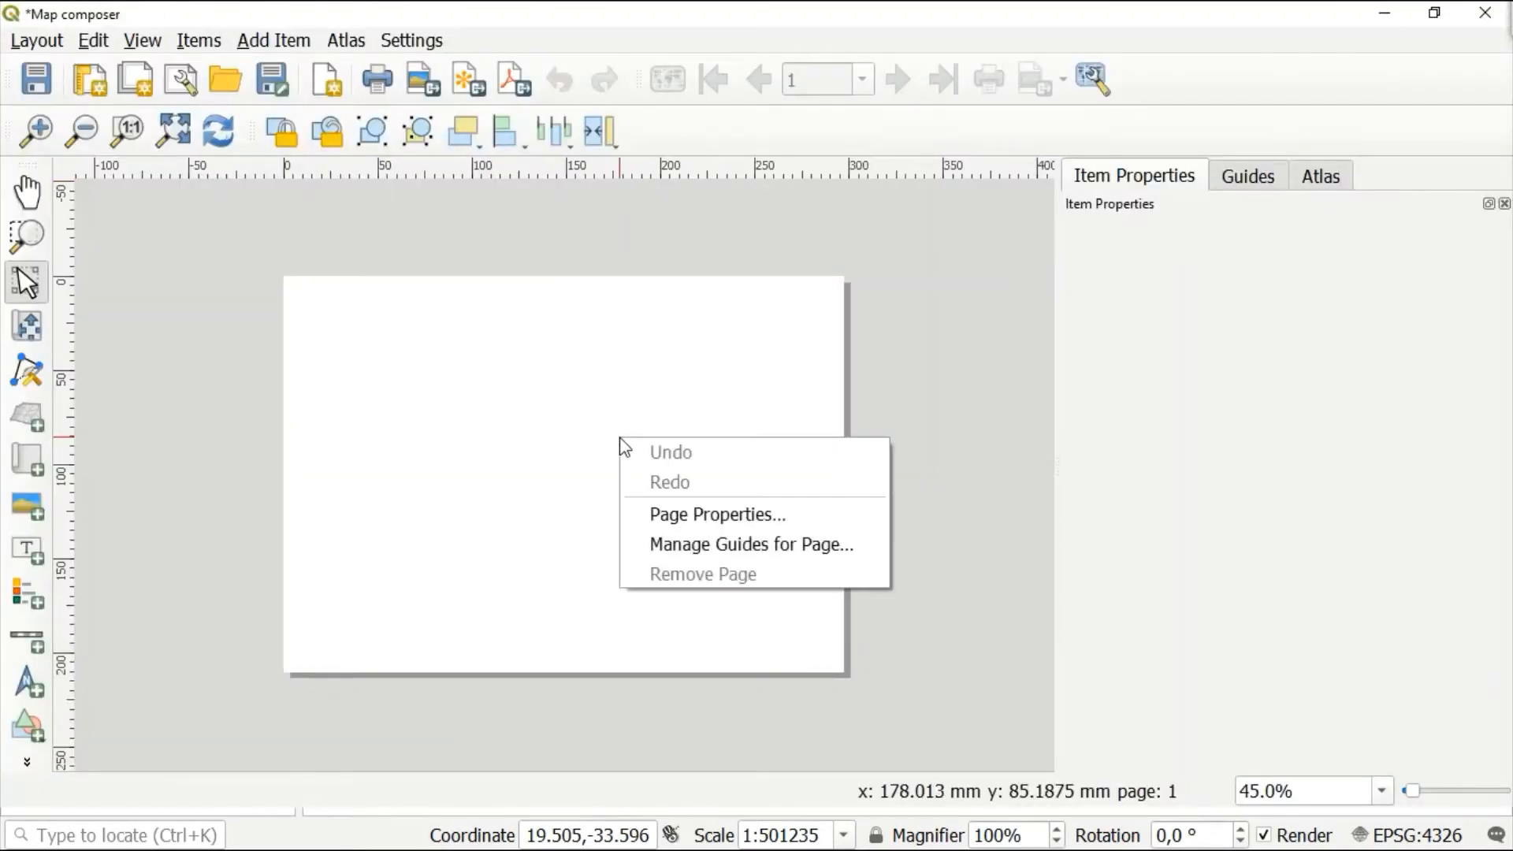
left_click(763, 519)
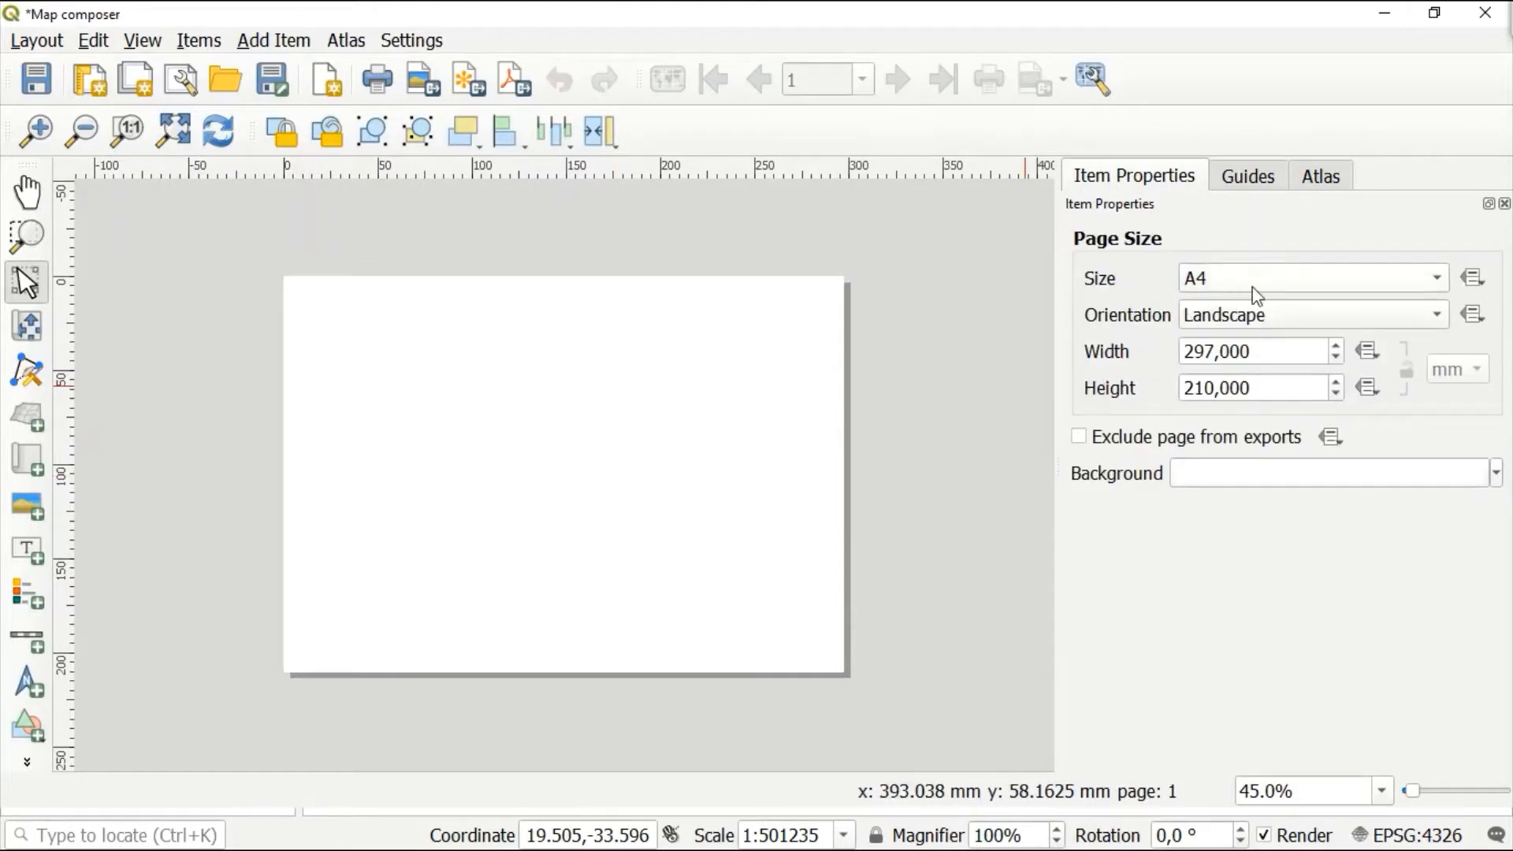
left_click(1438, 281)
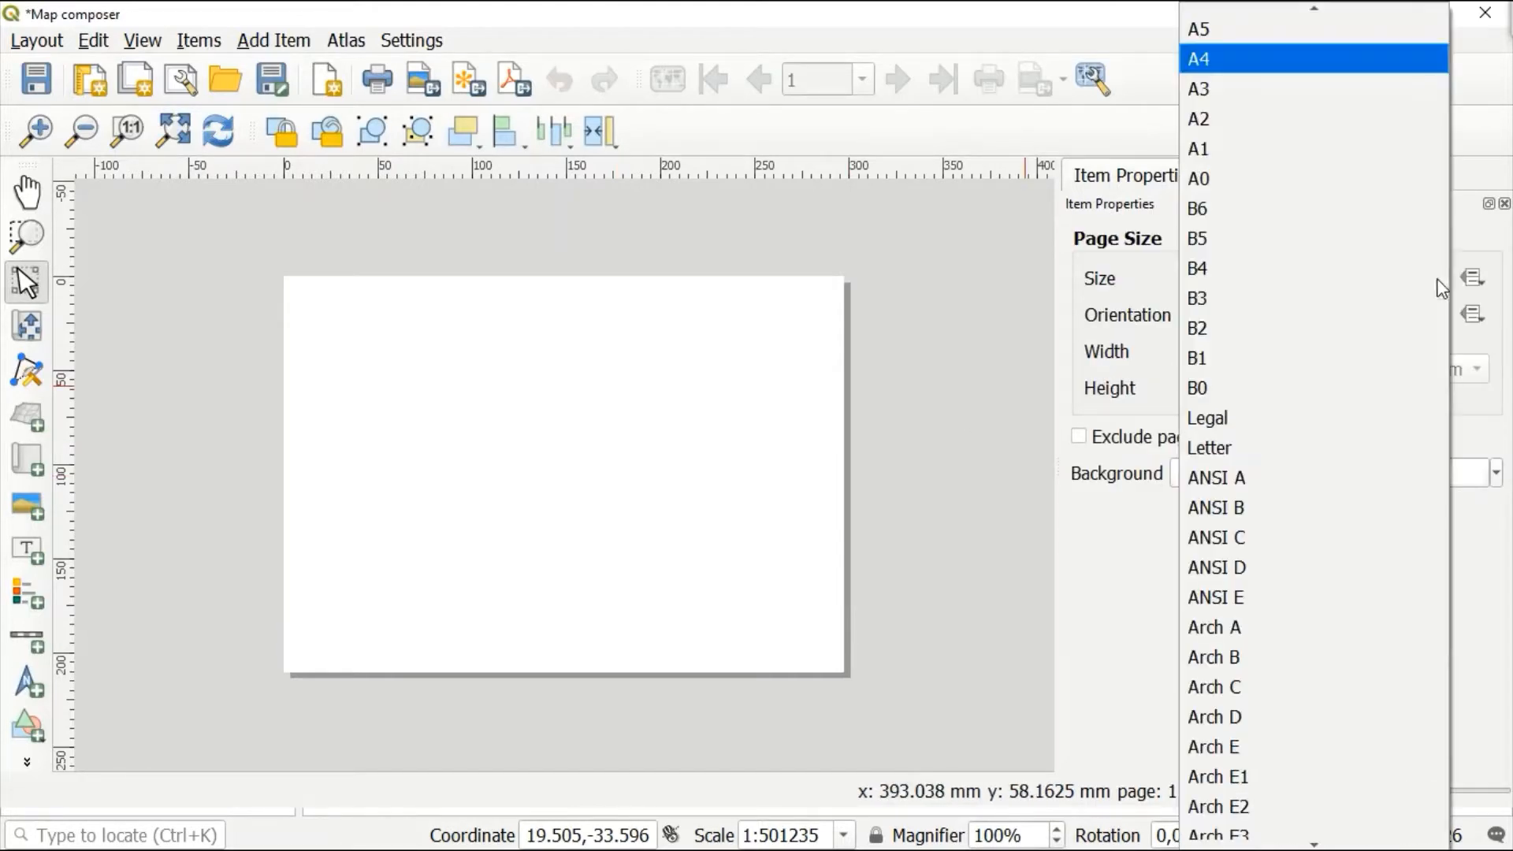
left_click(1241, 38)
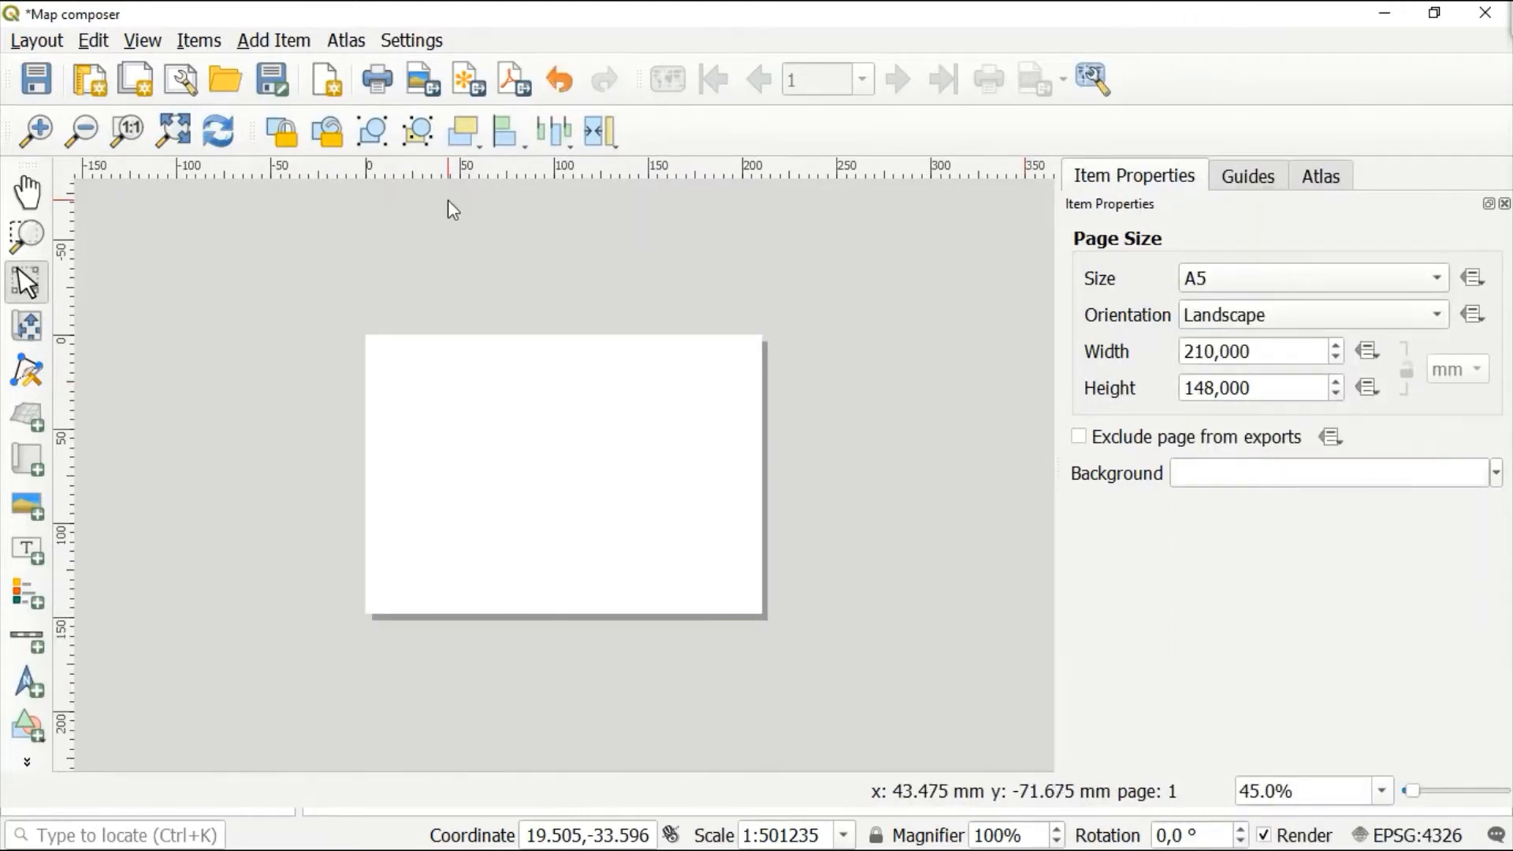
Add a map from the page's upper-left corner, about 160 mm wide and nearly the full page height
left_click(172, 130)
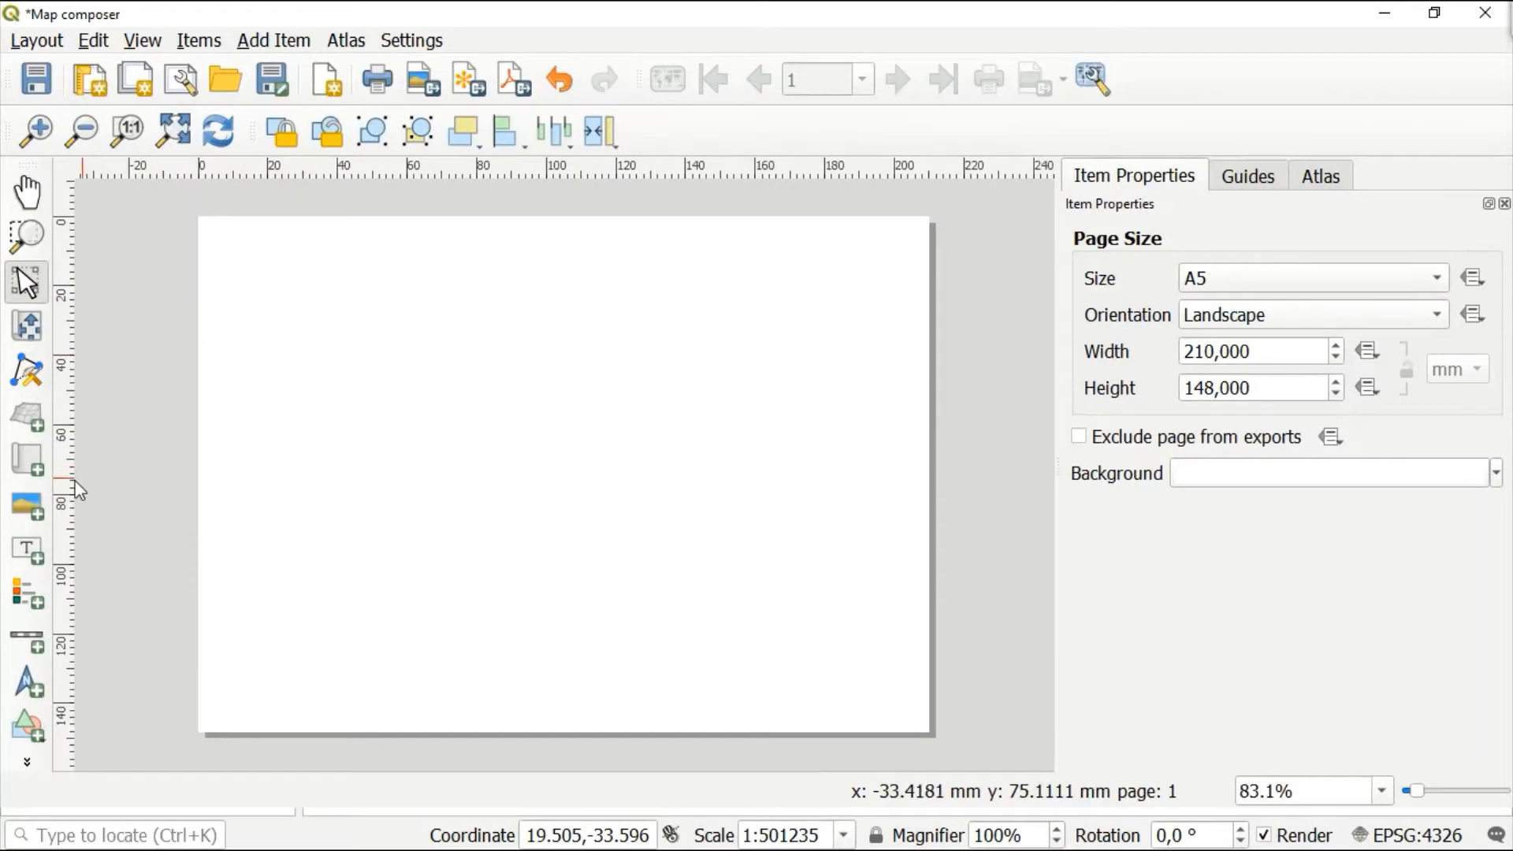
left_click(19, 464)
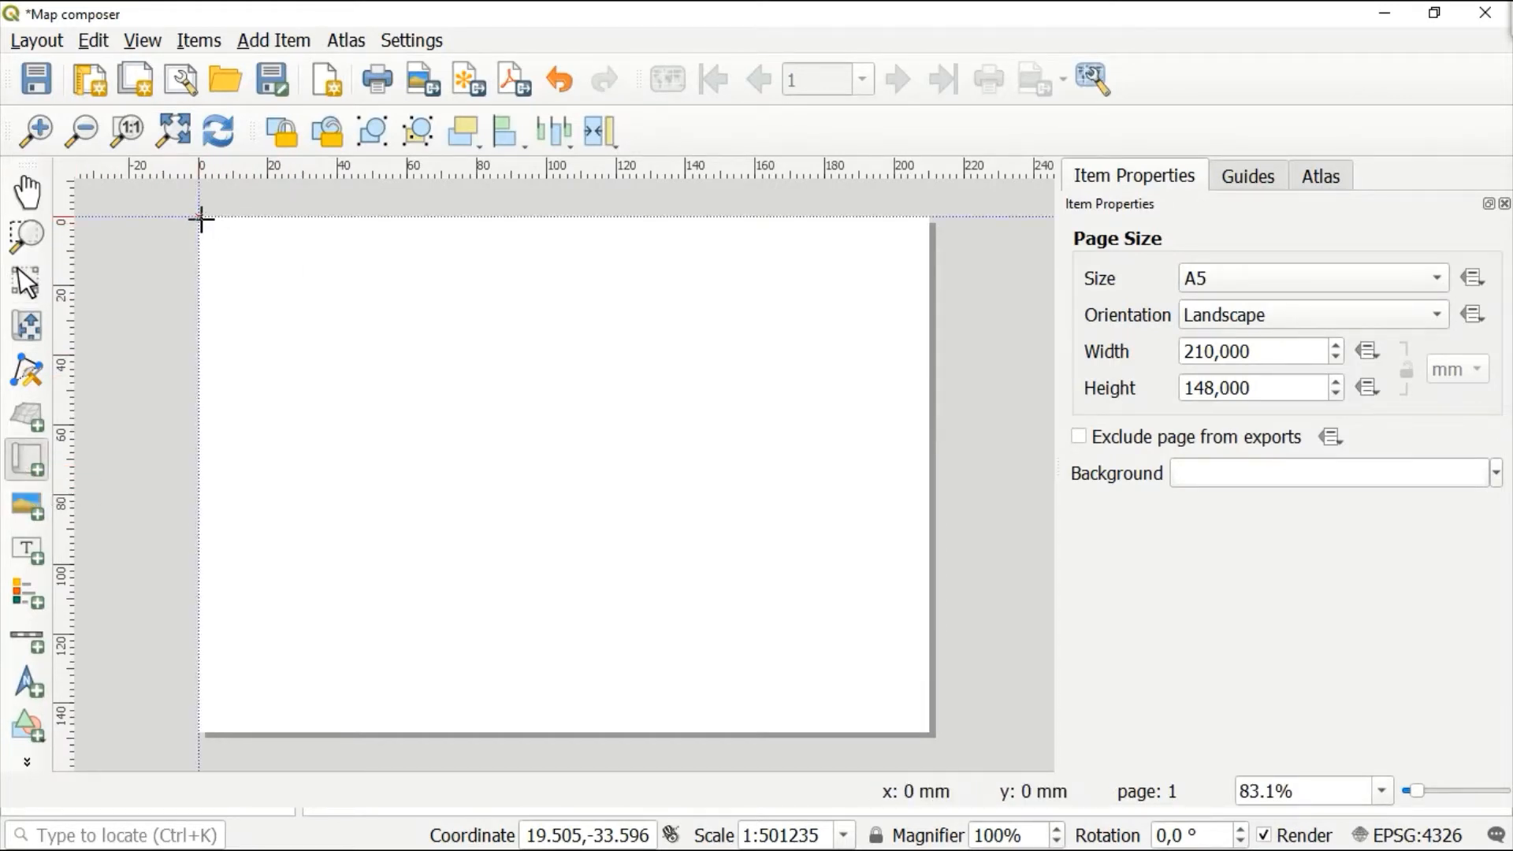
left_click_drag(199, 218, 755, 723)
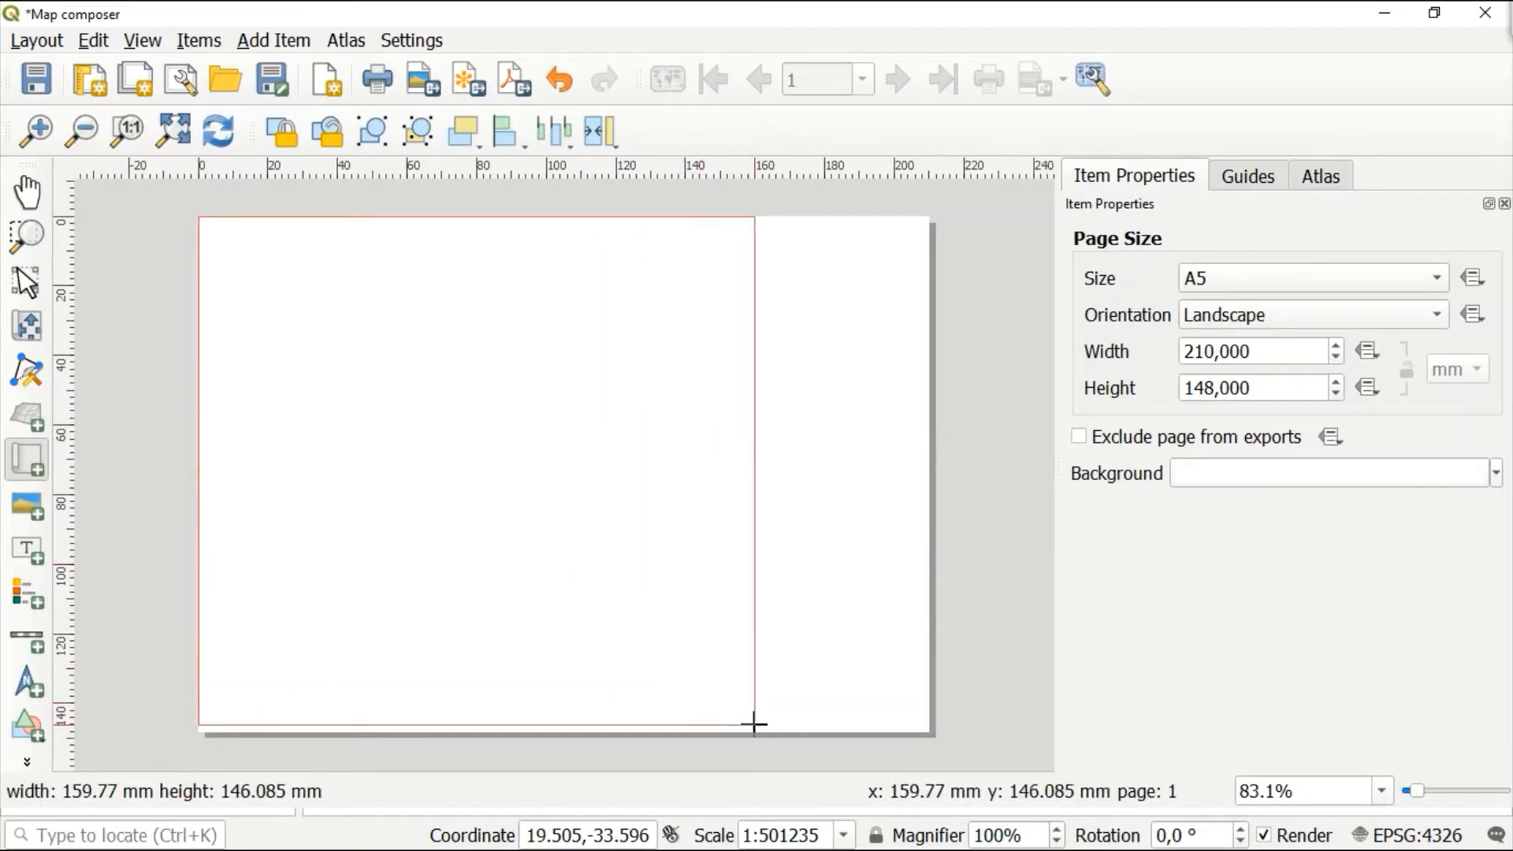
left_click_drag(754, 722, 763, 729)
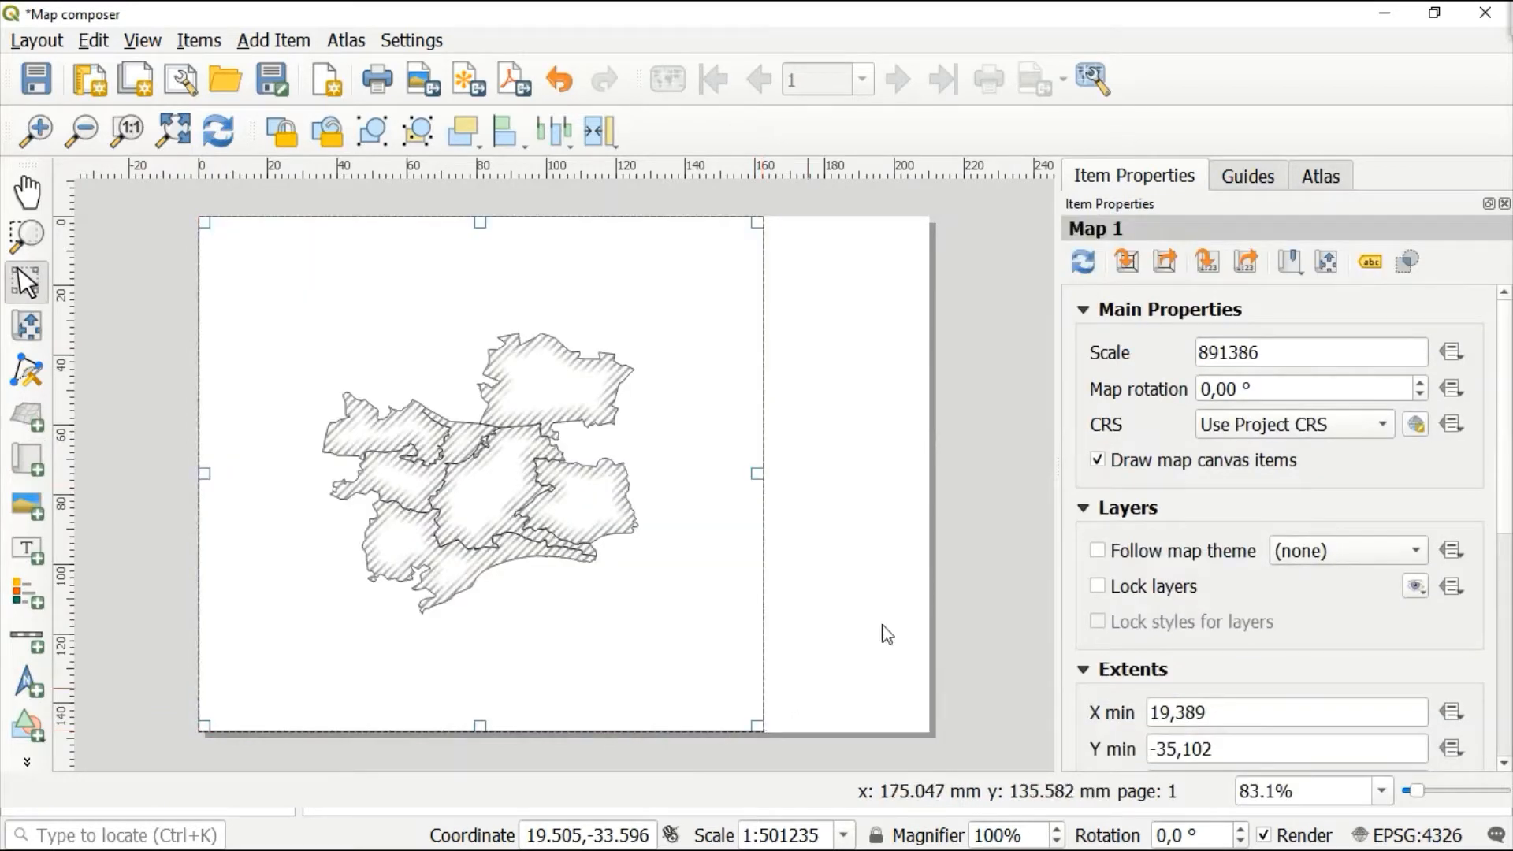
Set the map item's scale to 591386
left_click(1208, 347)
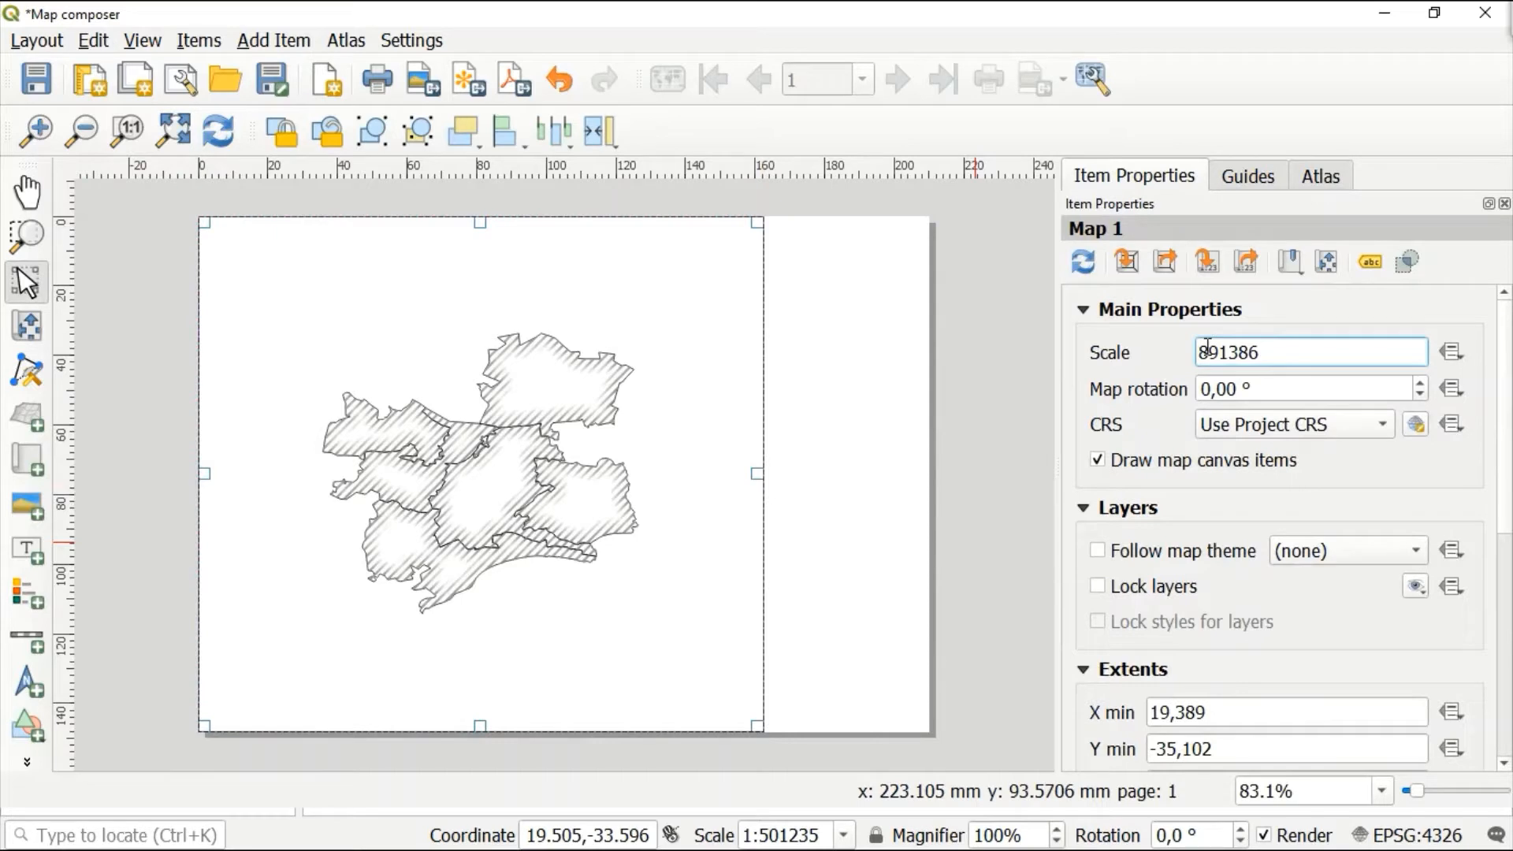
key("BackSpace")
type("5")
key("Return")
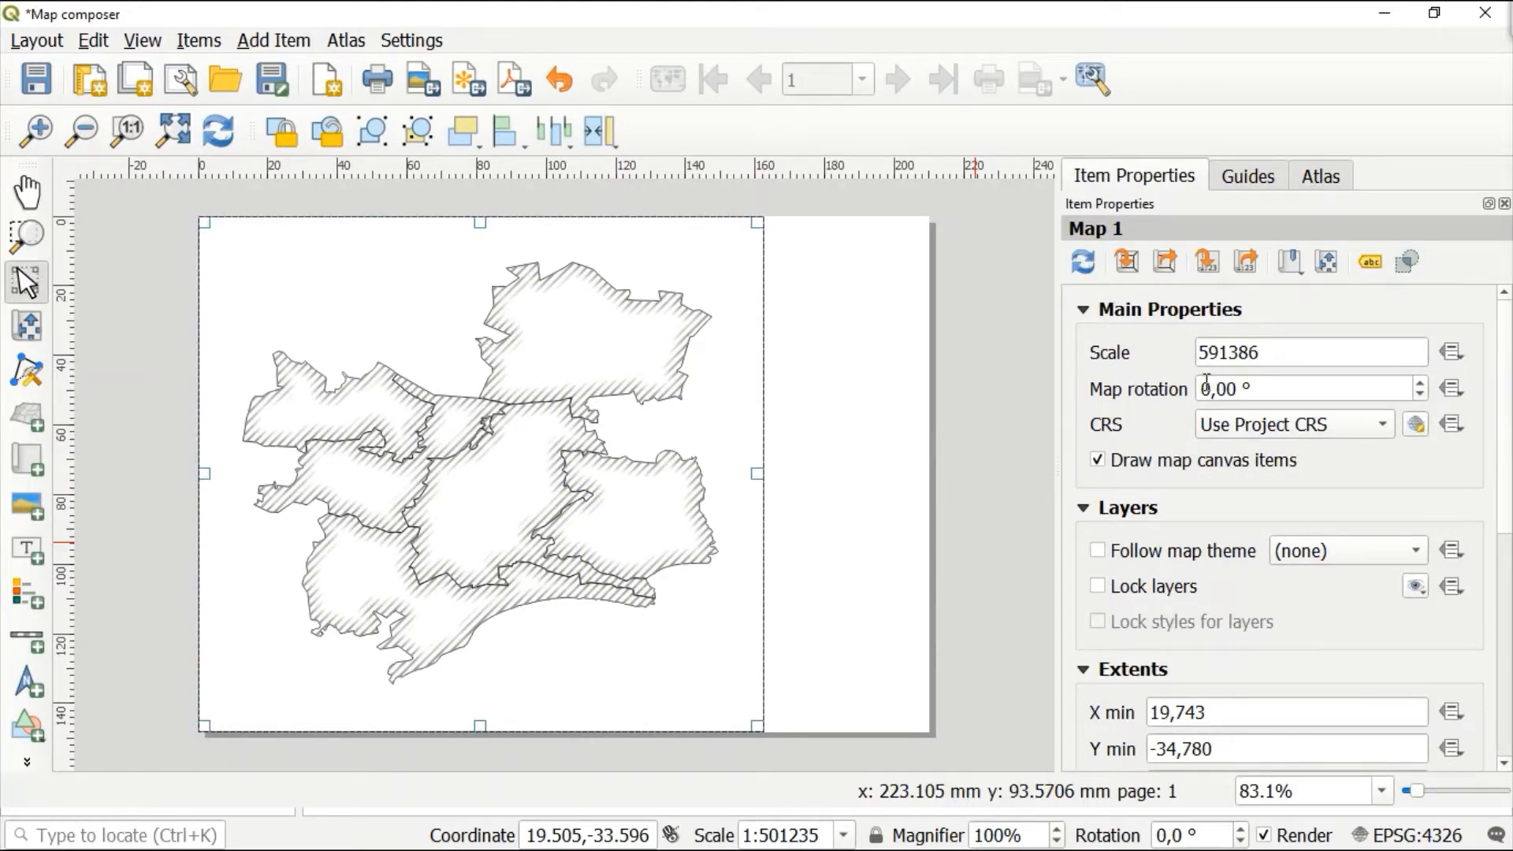
Add a legend in the blank strip beside the map at the page's upper right and title it "Legend"
left_click(282, 40)
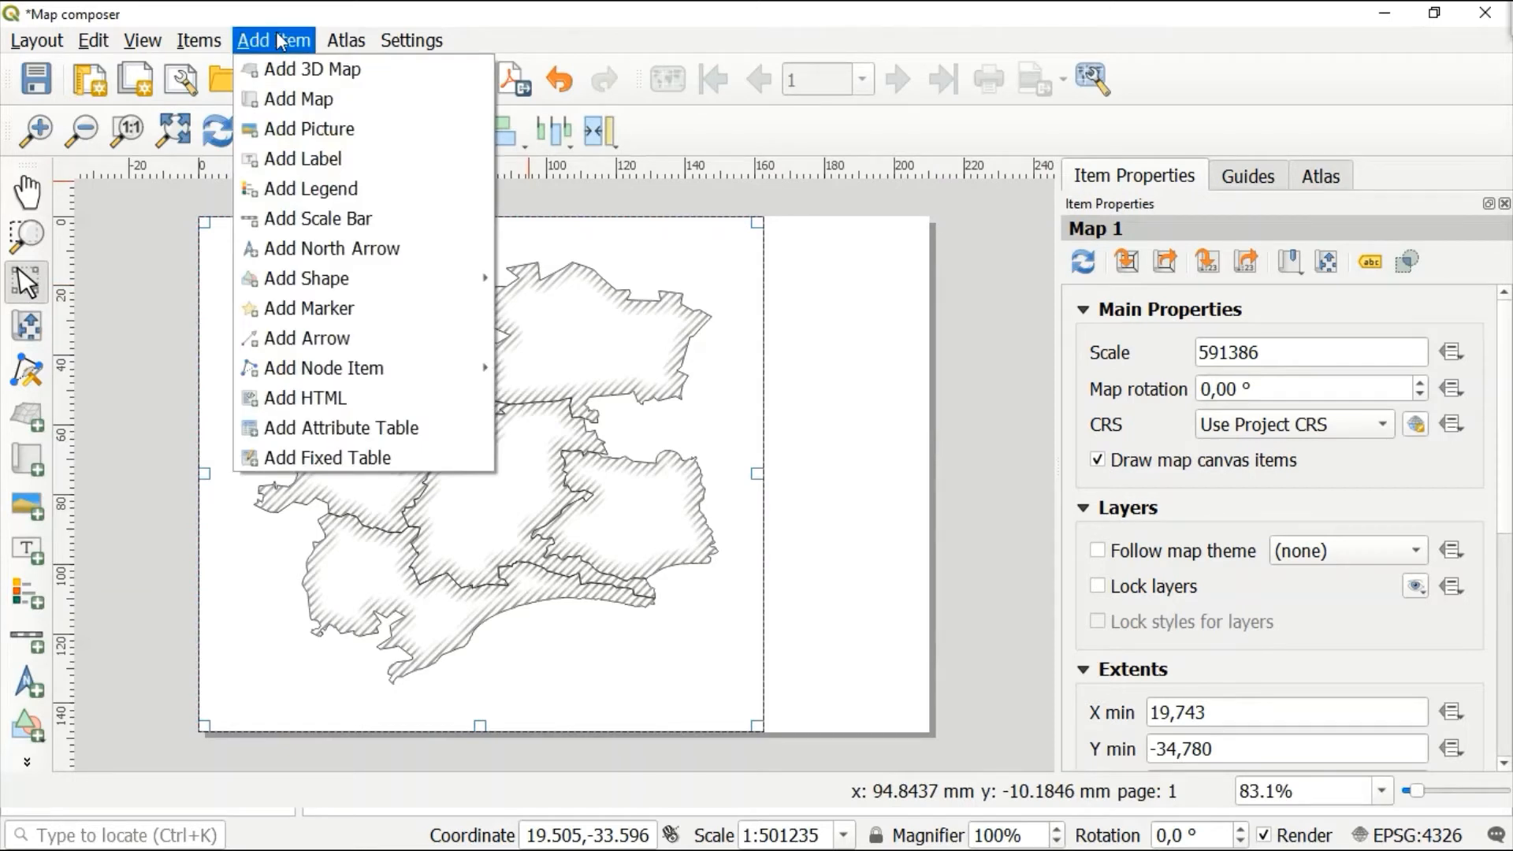
left_click(321, 188)
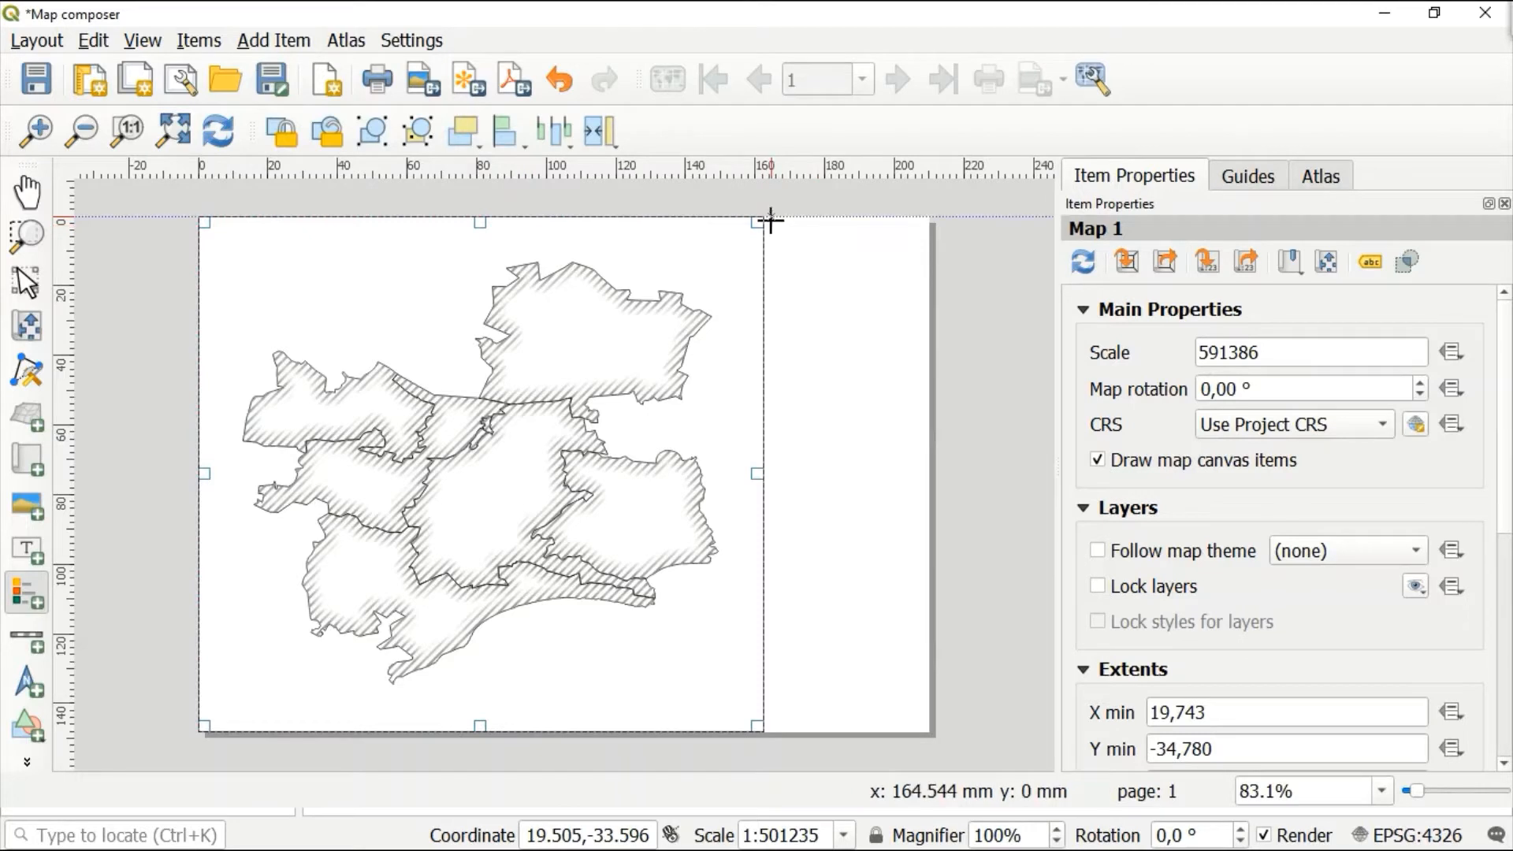
left_click_drag(771, 221, 928, 361)
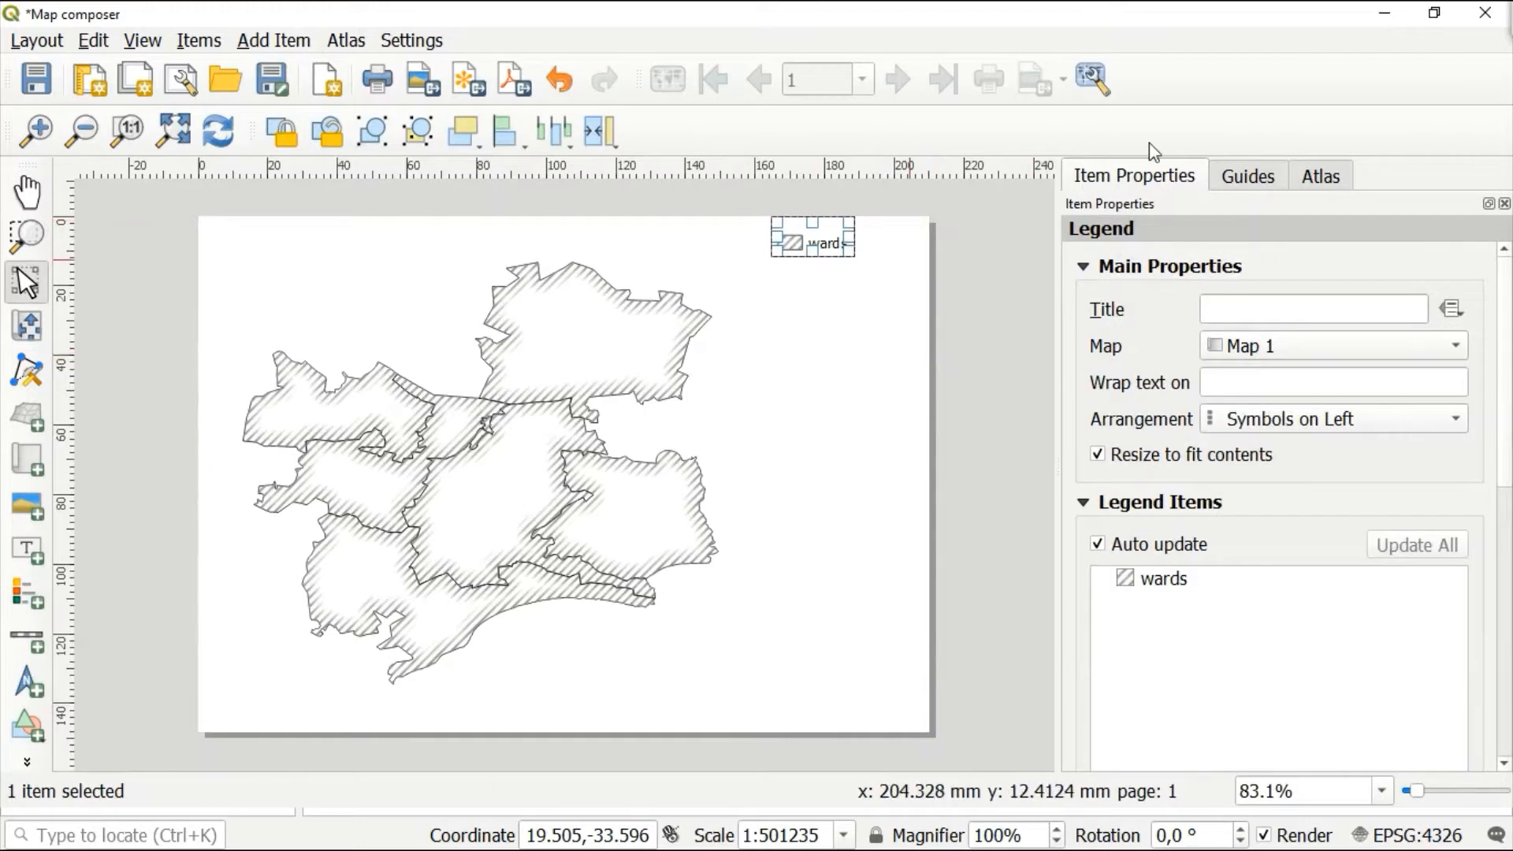
left_click(1302, 300)
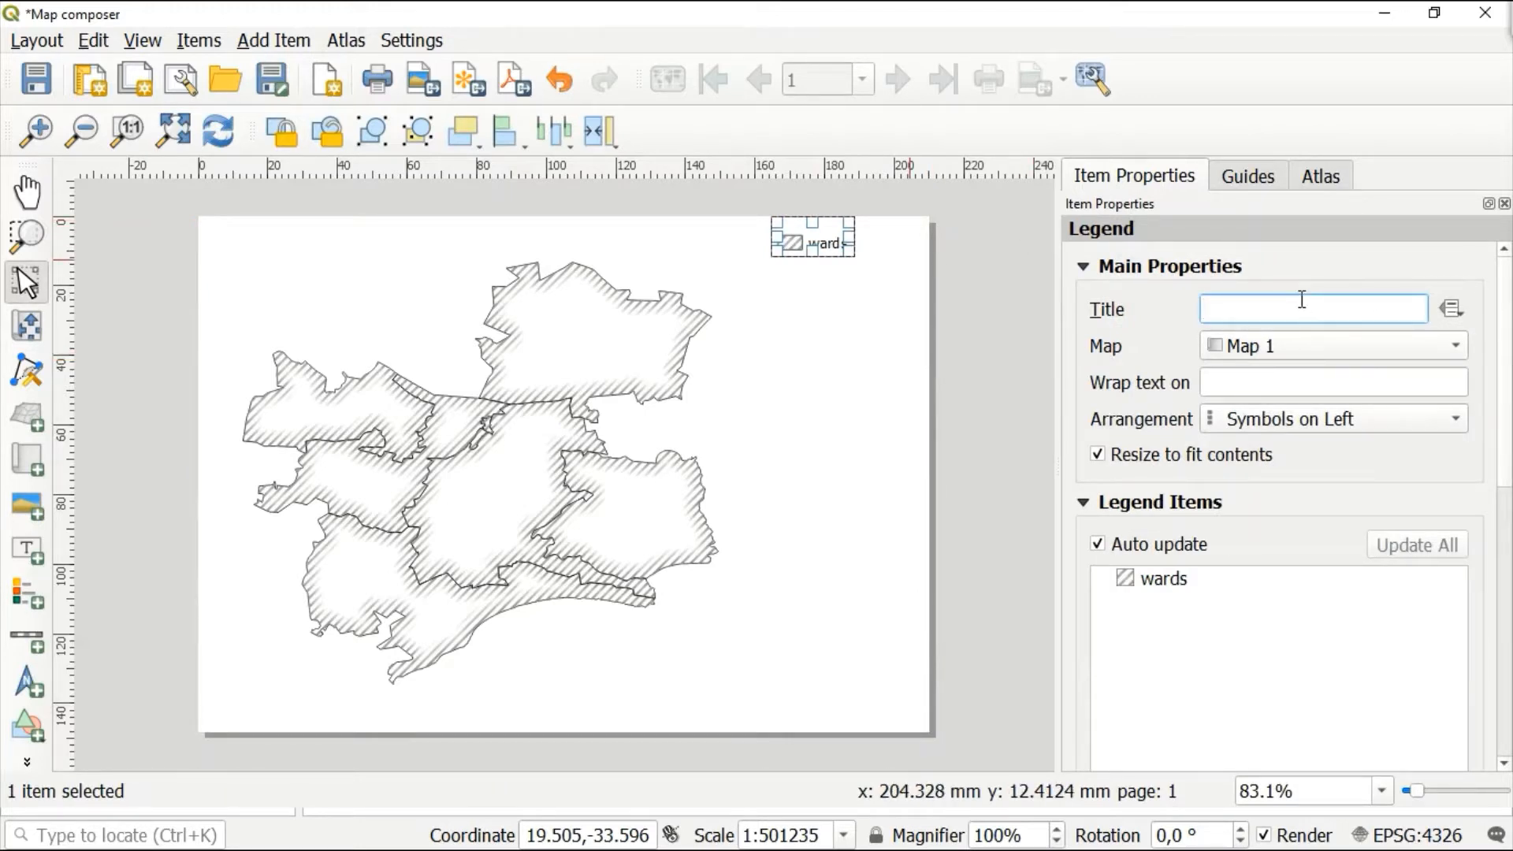
type("Legend")
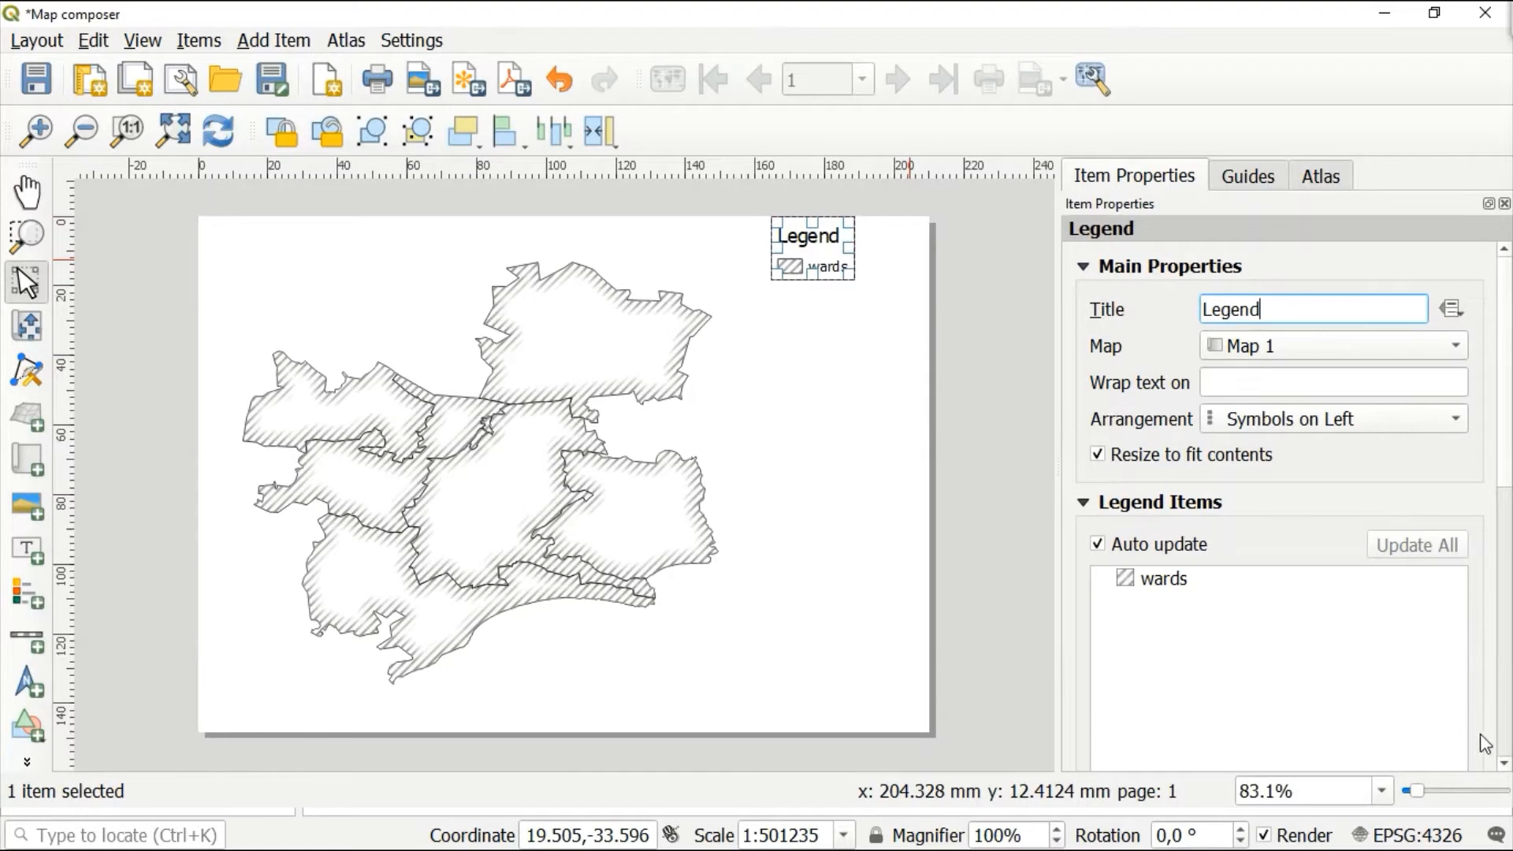
Format the legend title's font as Bold, size 18
left_click(1506, 755)
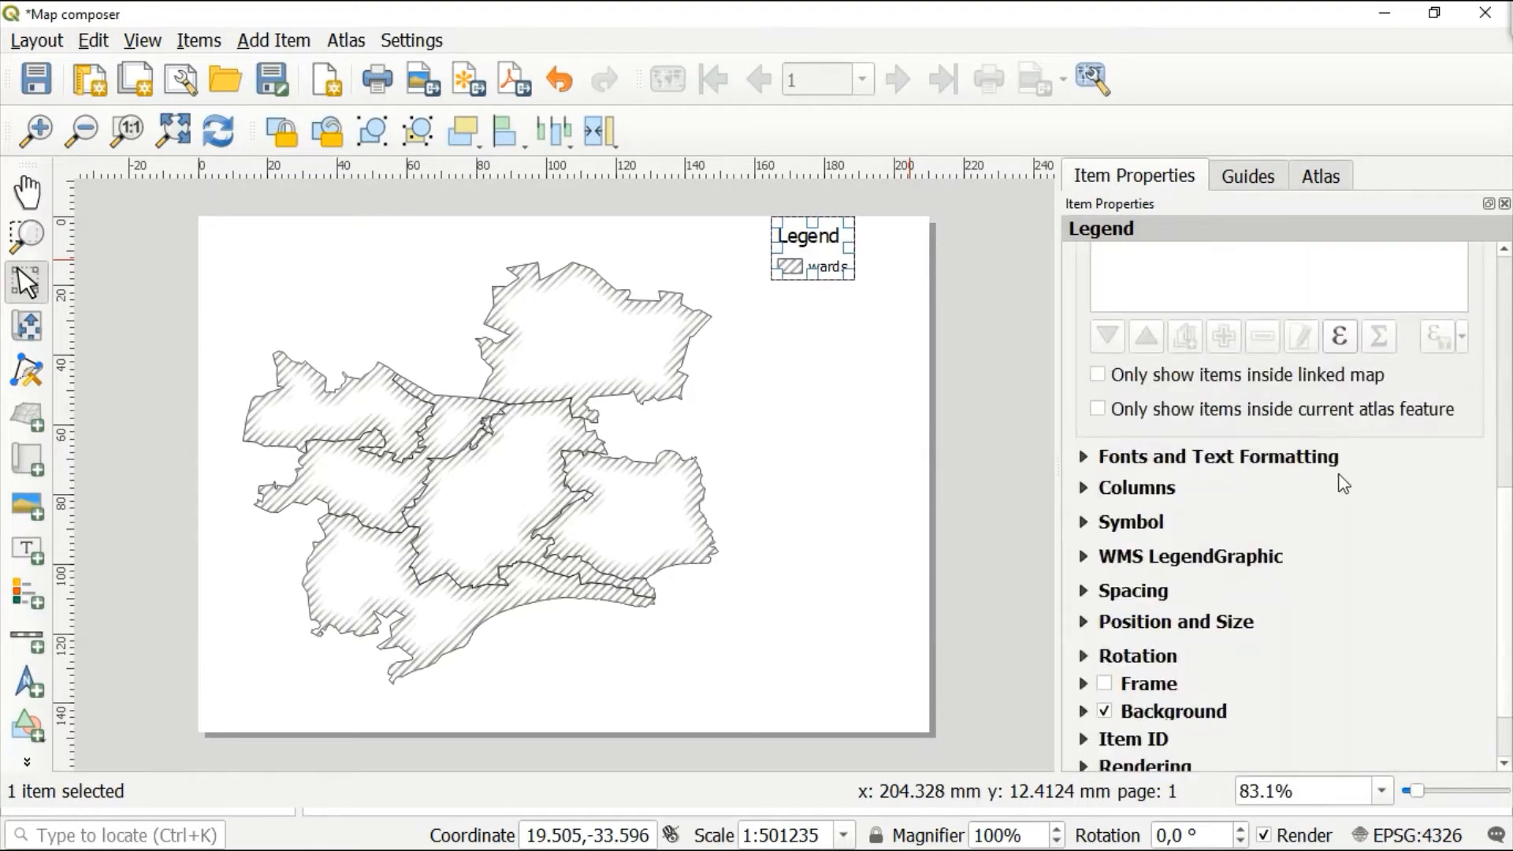
left_click(1164, 460)
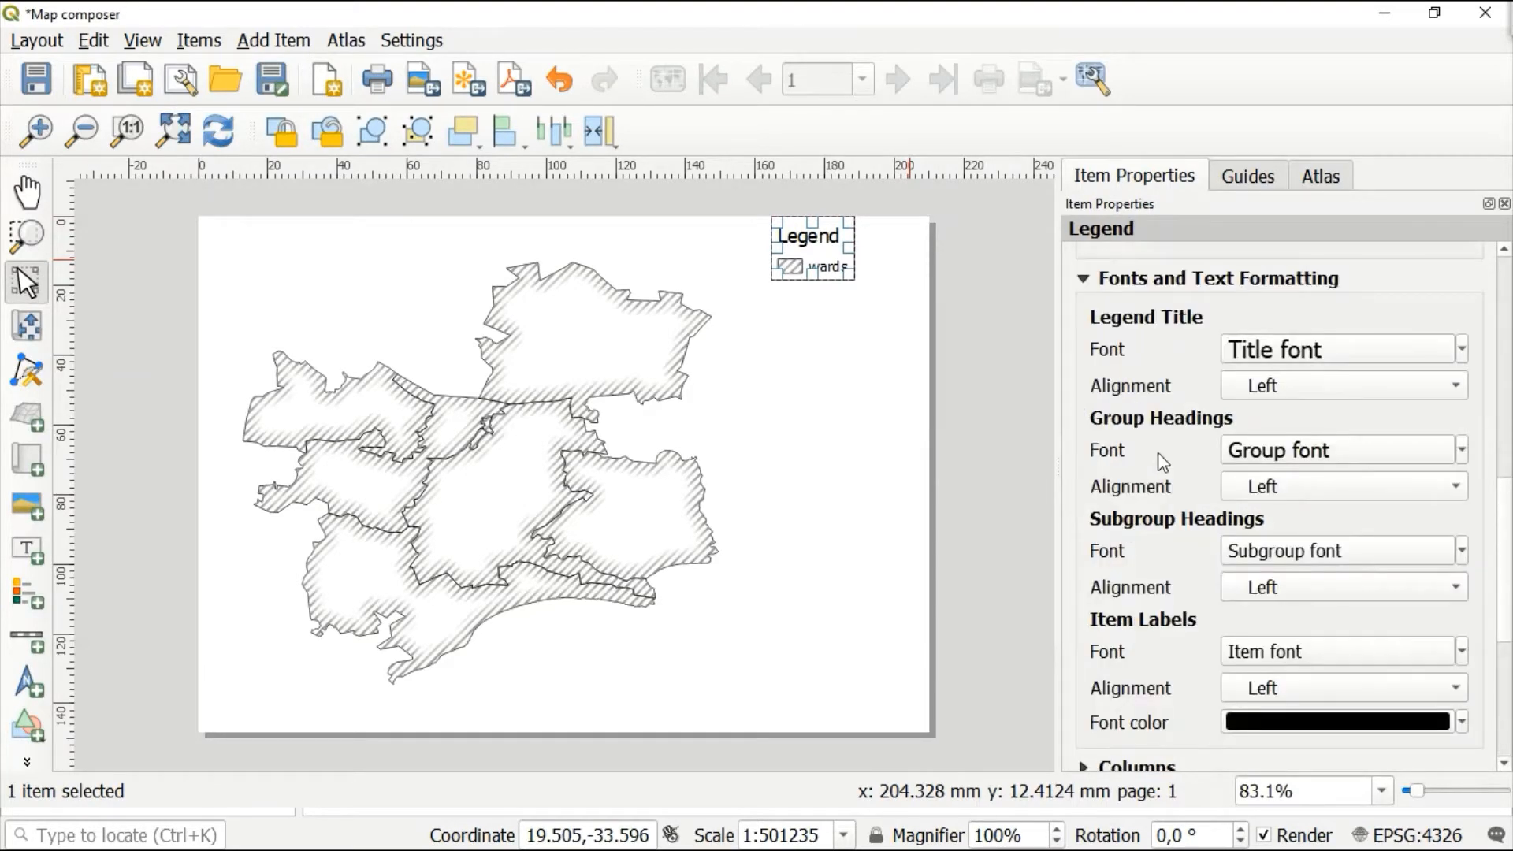
left_click(1436, 360)
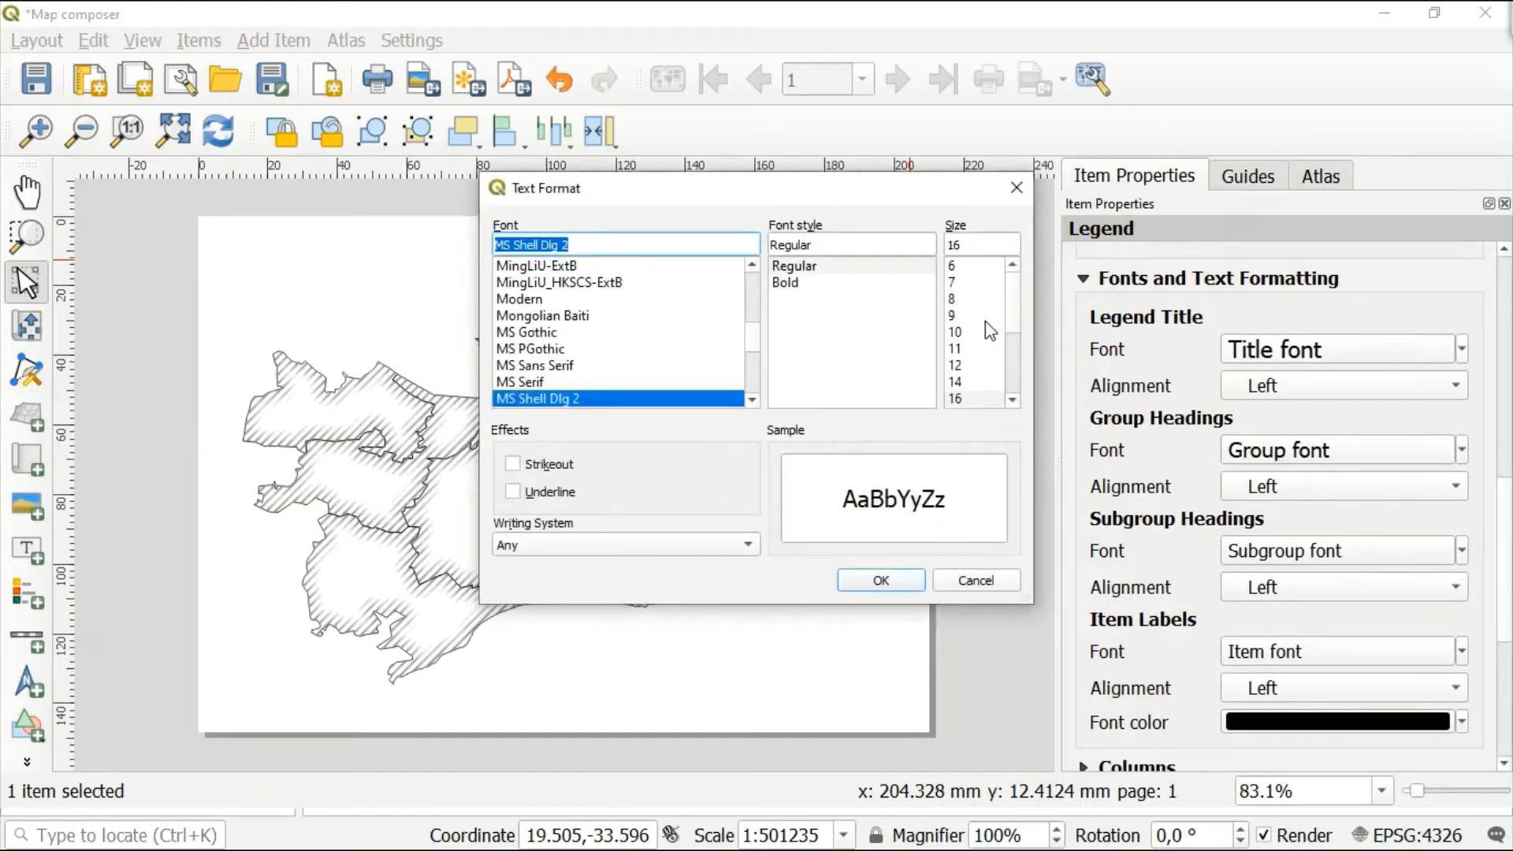
left_click(789, 282)
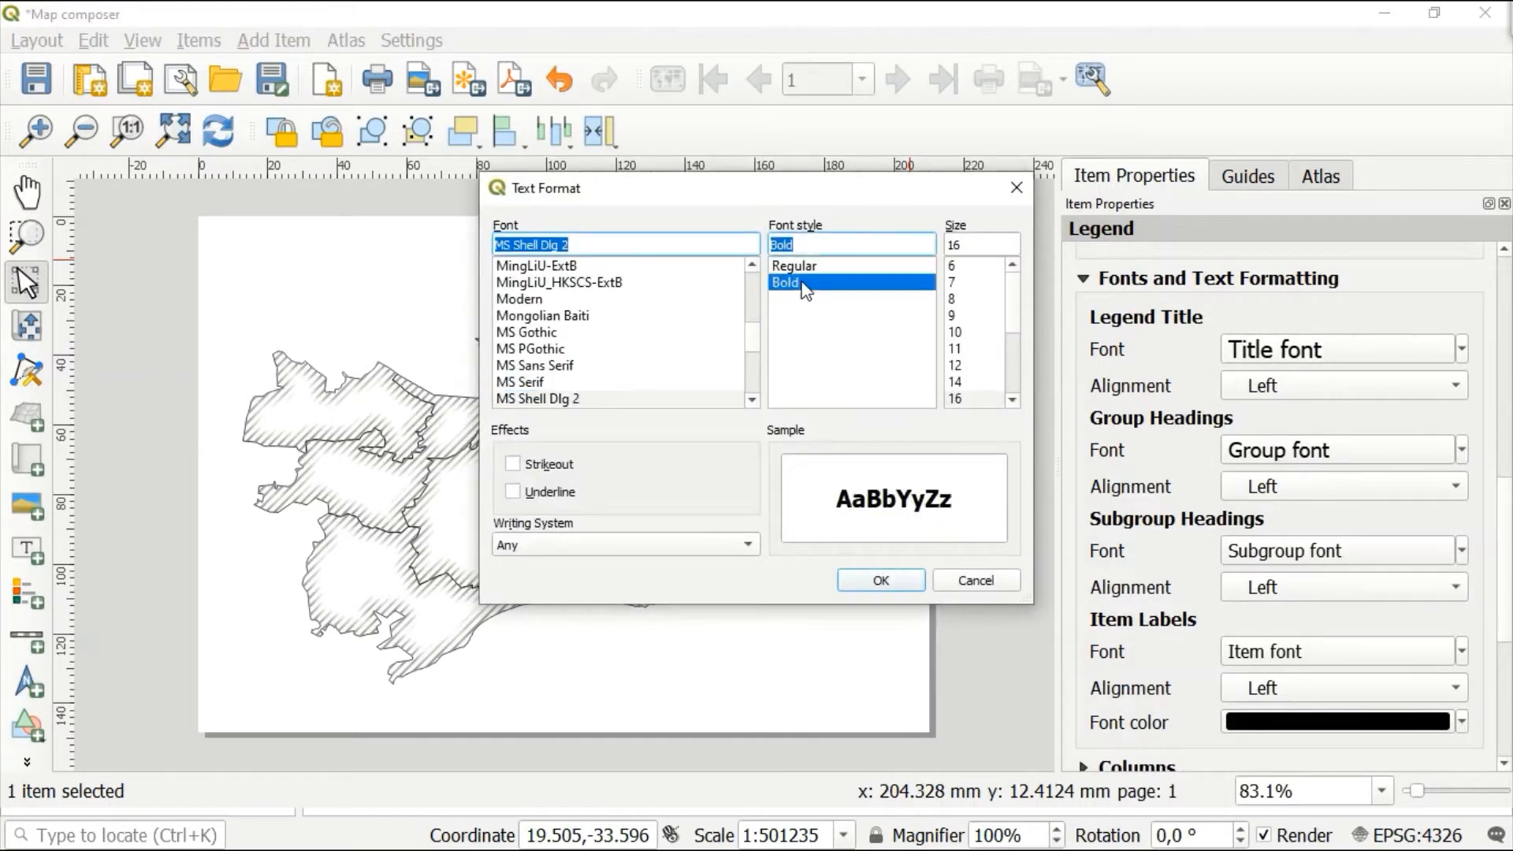
left_click(1014, 400)
left_click(956, 400)
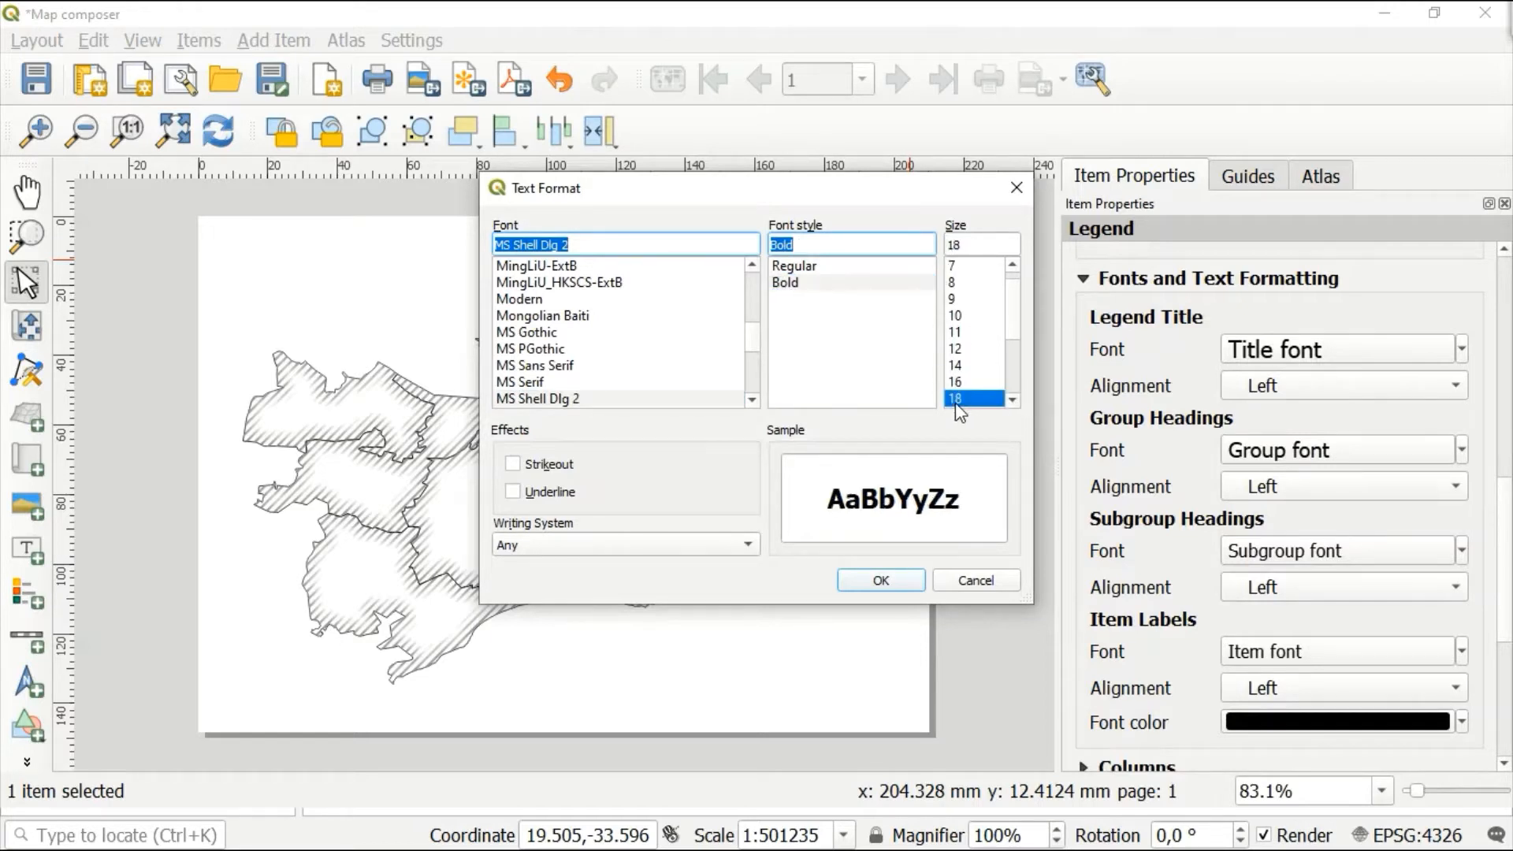
left_click(872, 582)
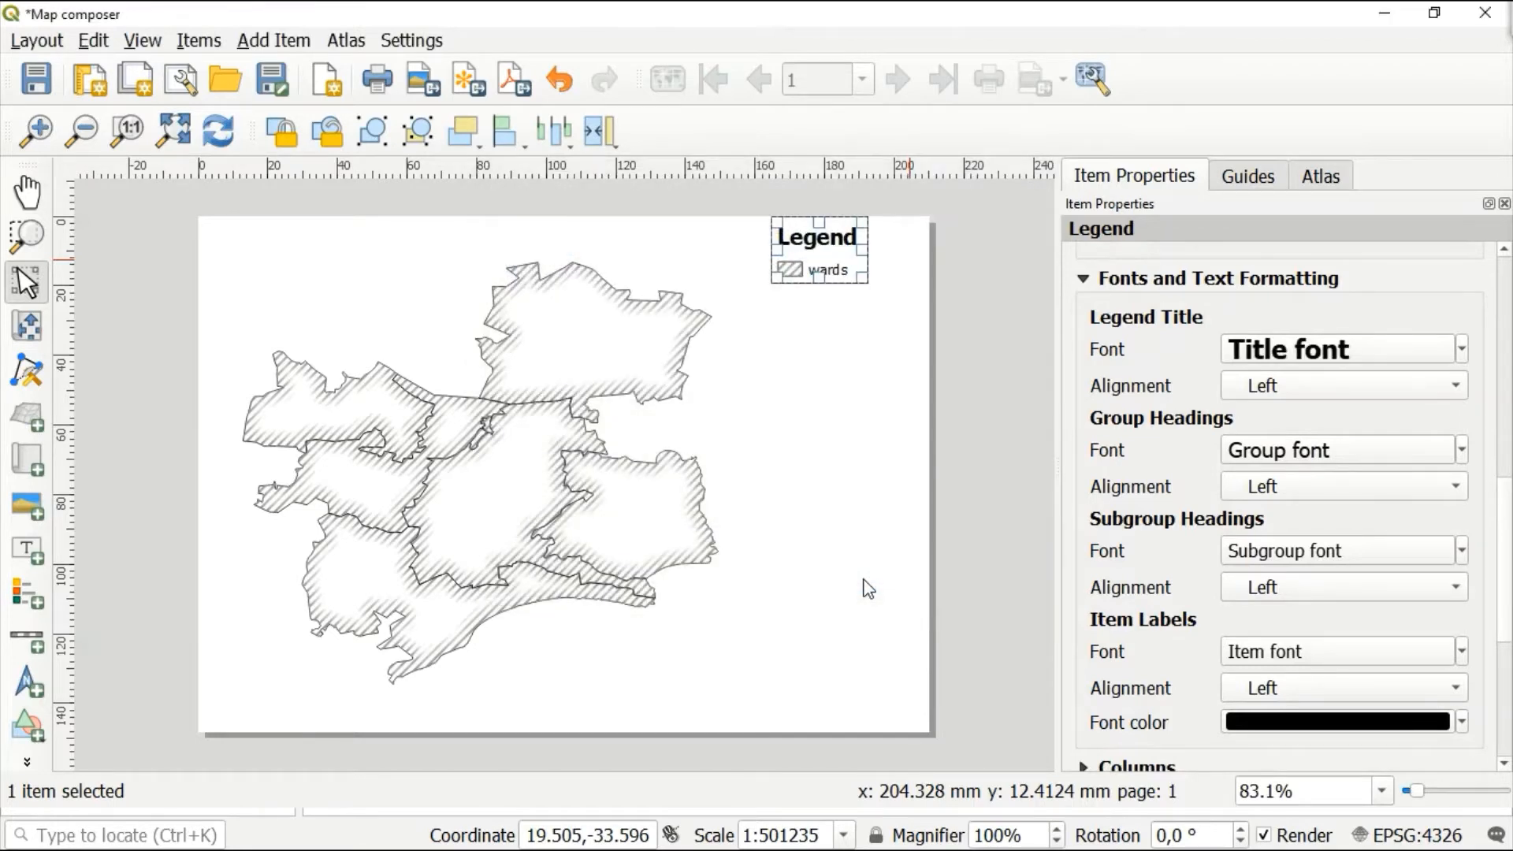
Set the legend title's font size to 16 and deselect the legend
left_click(1412, 346)
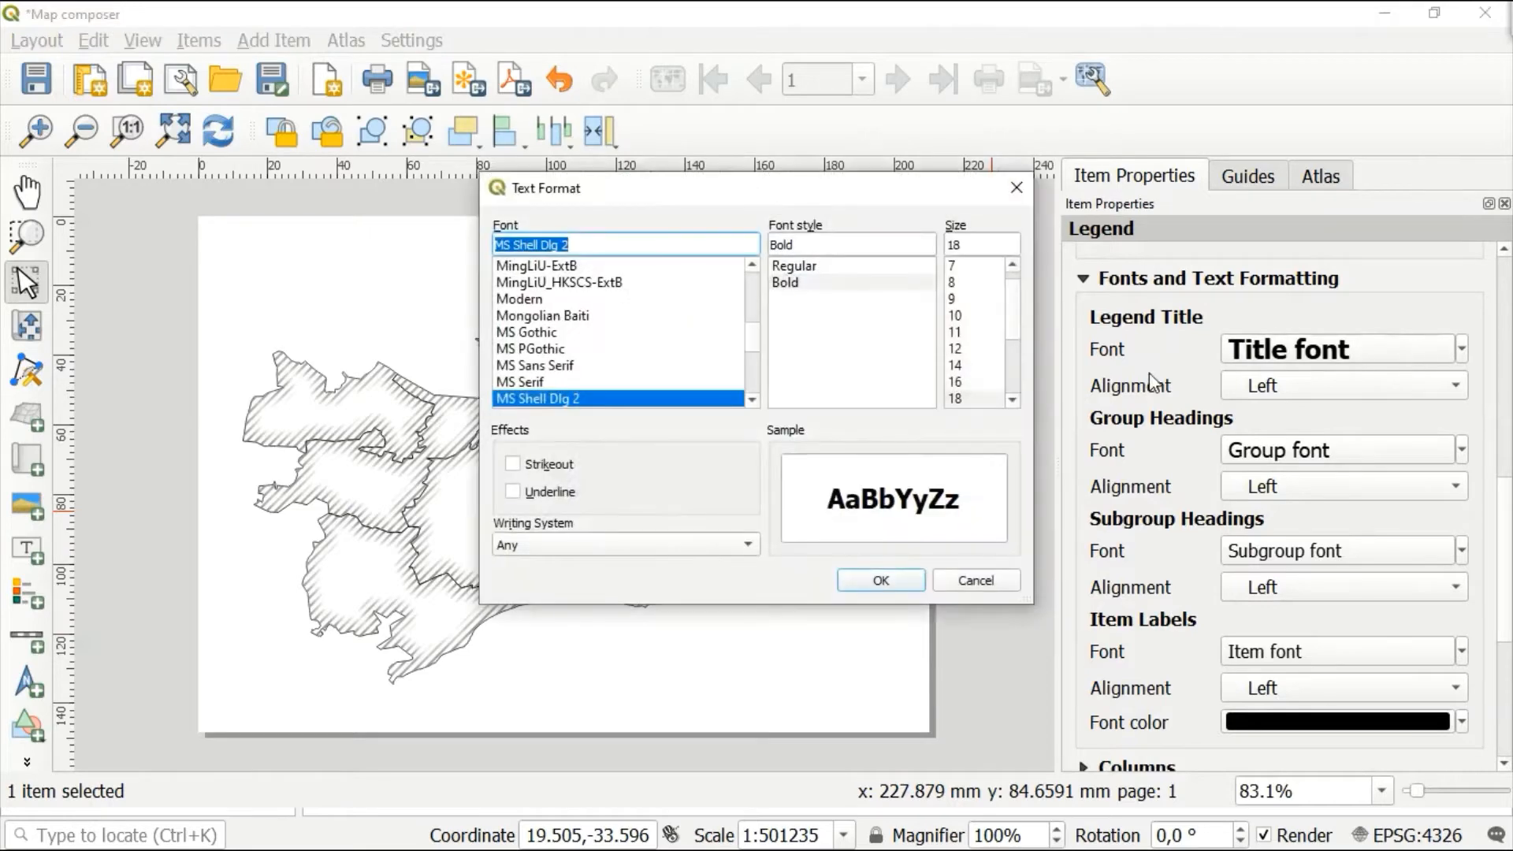
left_click(956, 383)
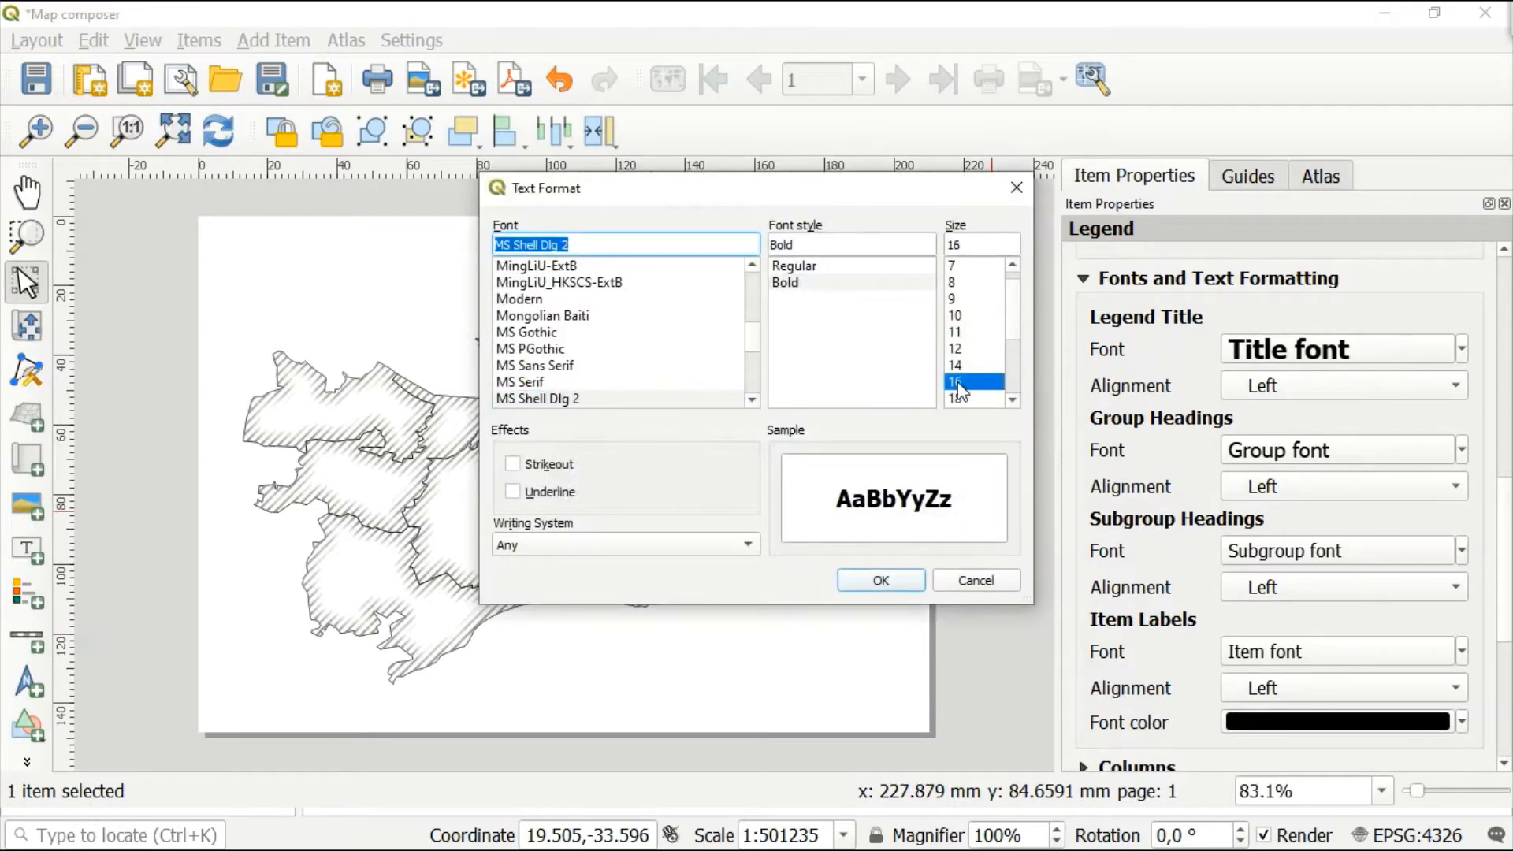
left_click(886, 580)
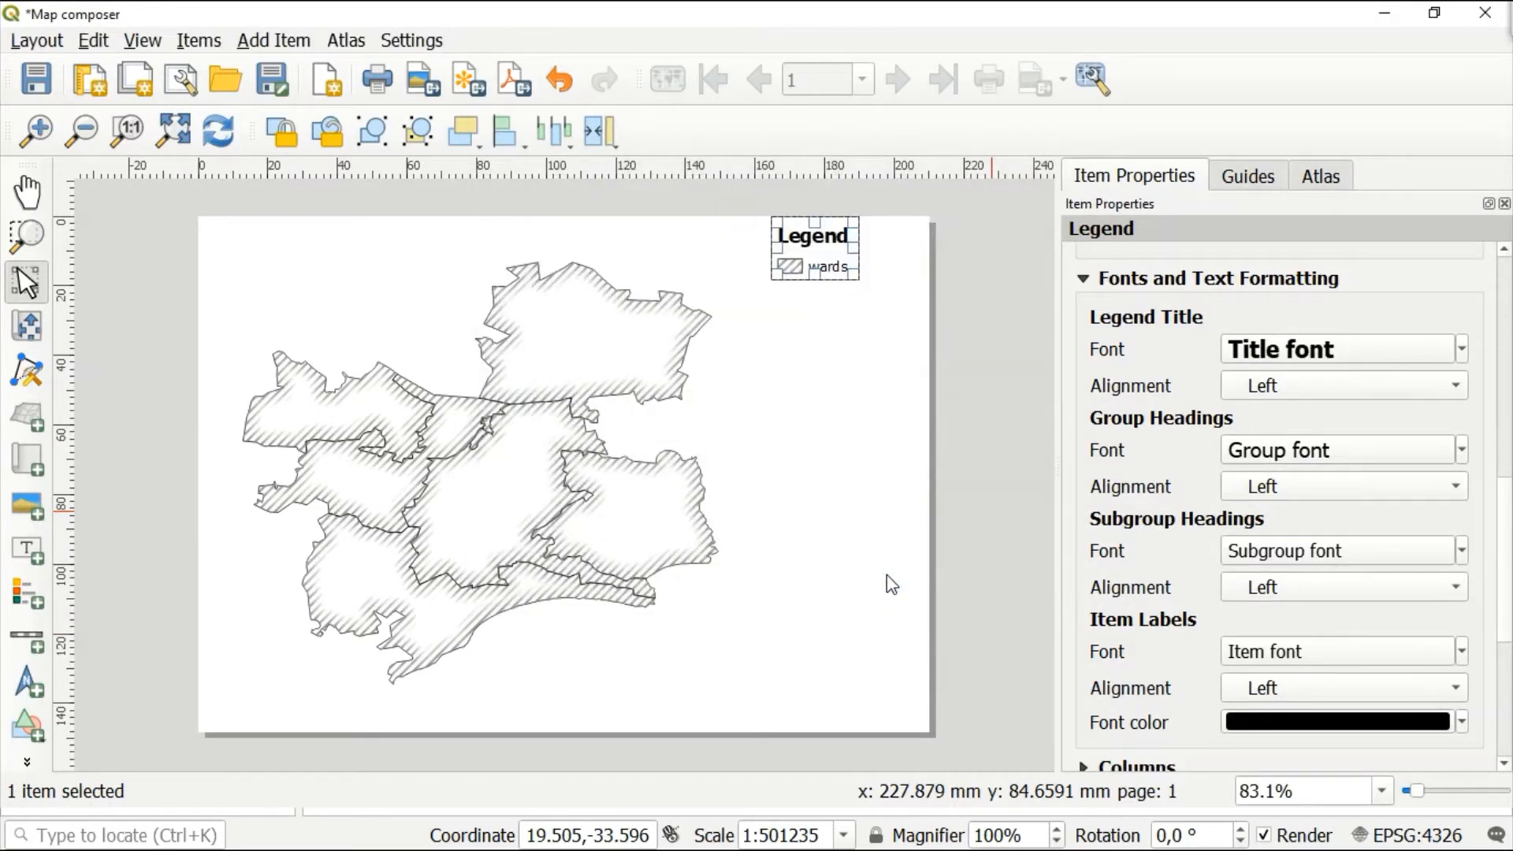
left_click(921, 467)
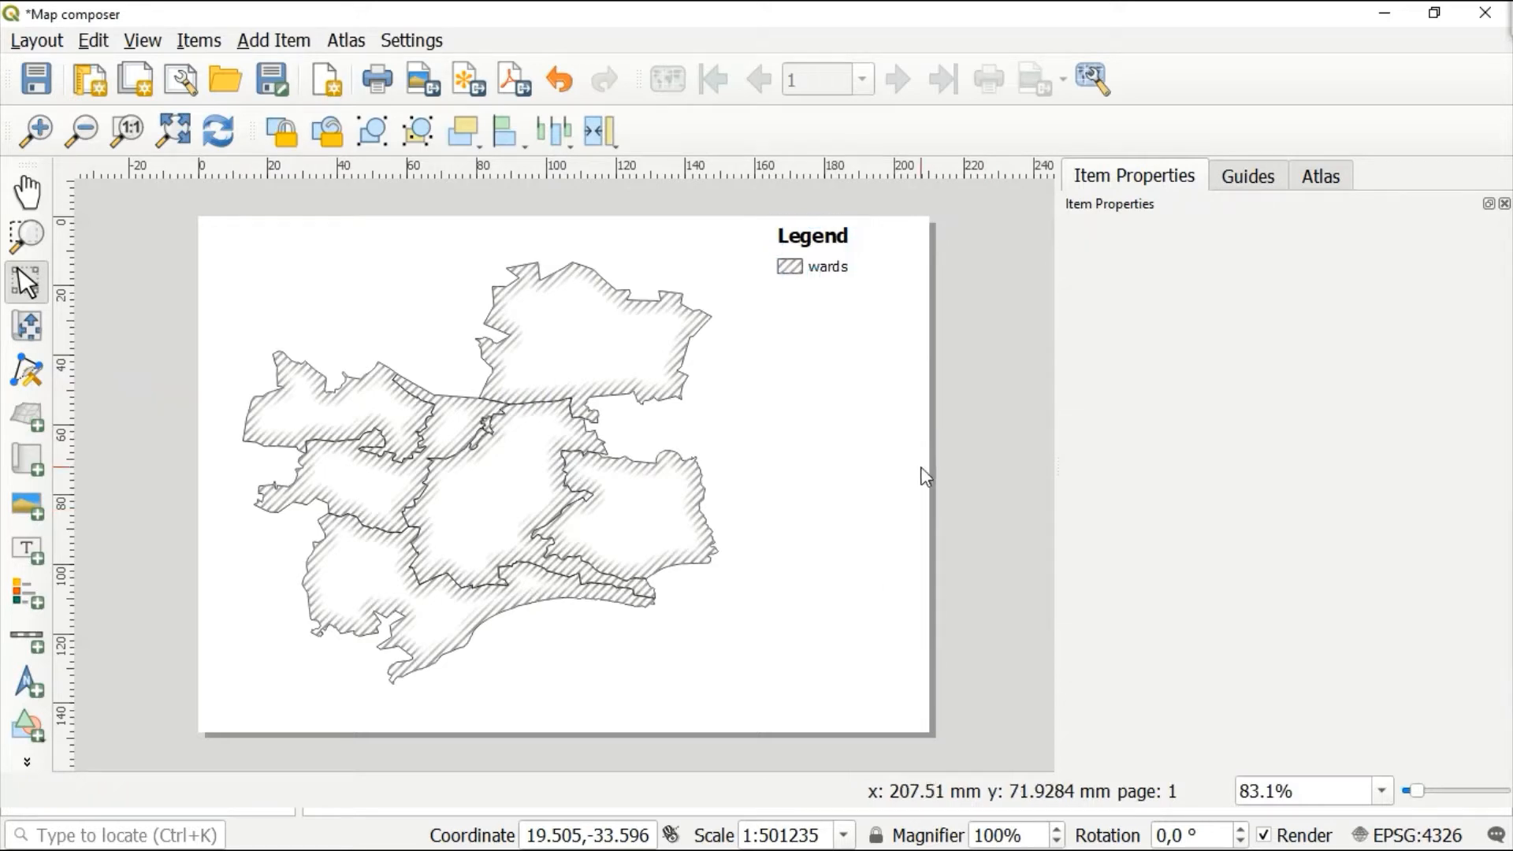
Move the legend a little down and slightly left within the blank strip beside the map, and deselect it
left_click(816, 253)
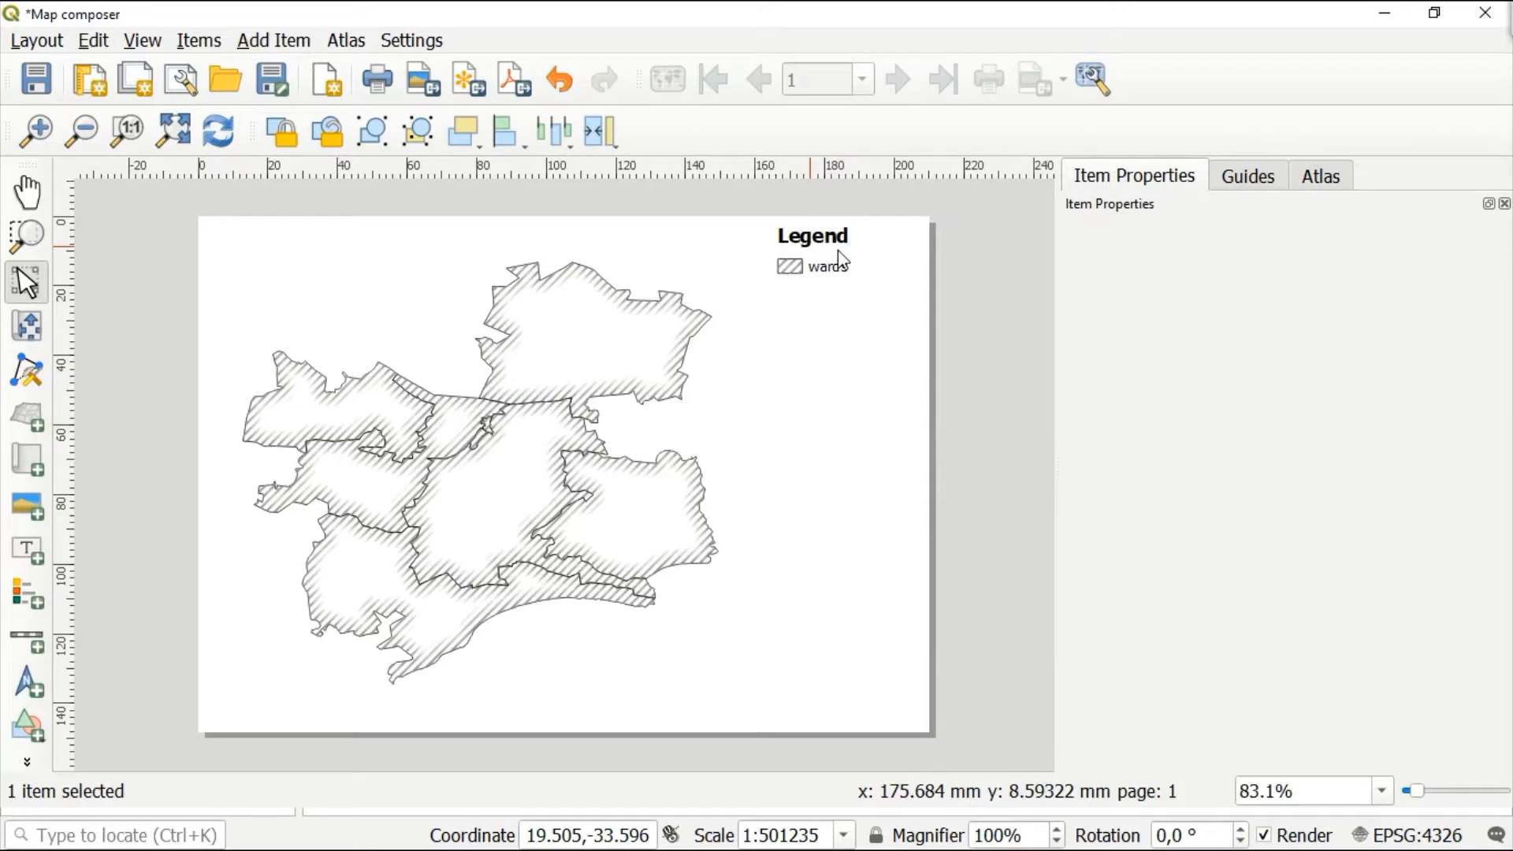
left_click(840, 252)
left_click_drag(838, 249, 830, 294)
left_click(919, 480)
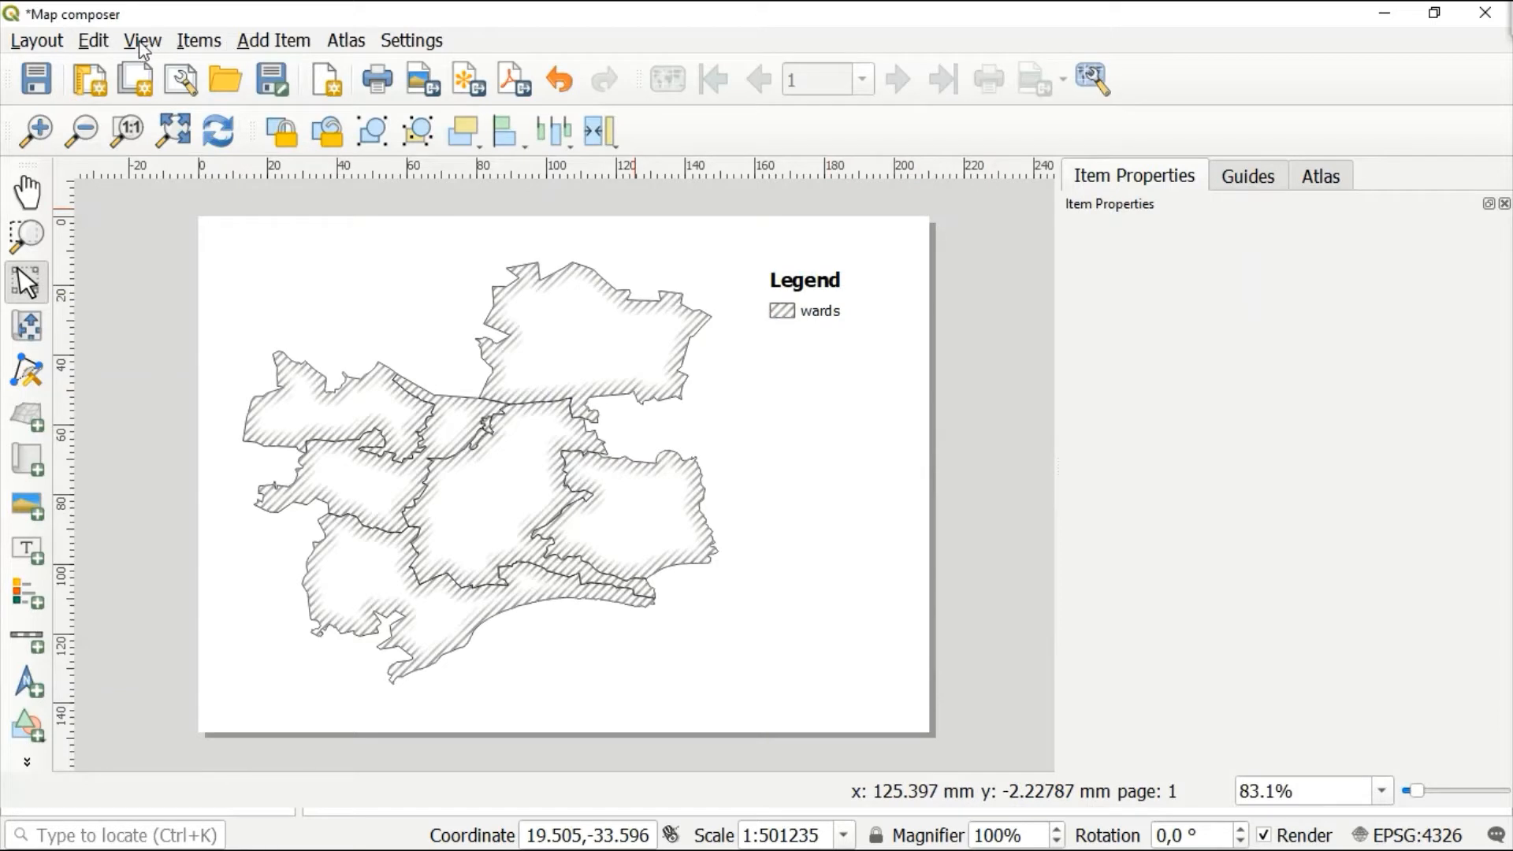
Add a text label below the legend in the blank strip beside the map and begin editing its text
left_click(265, 40)
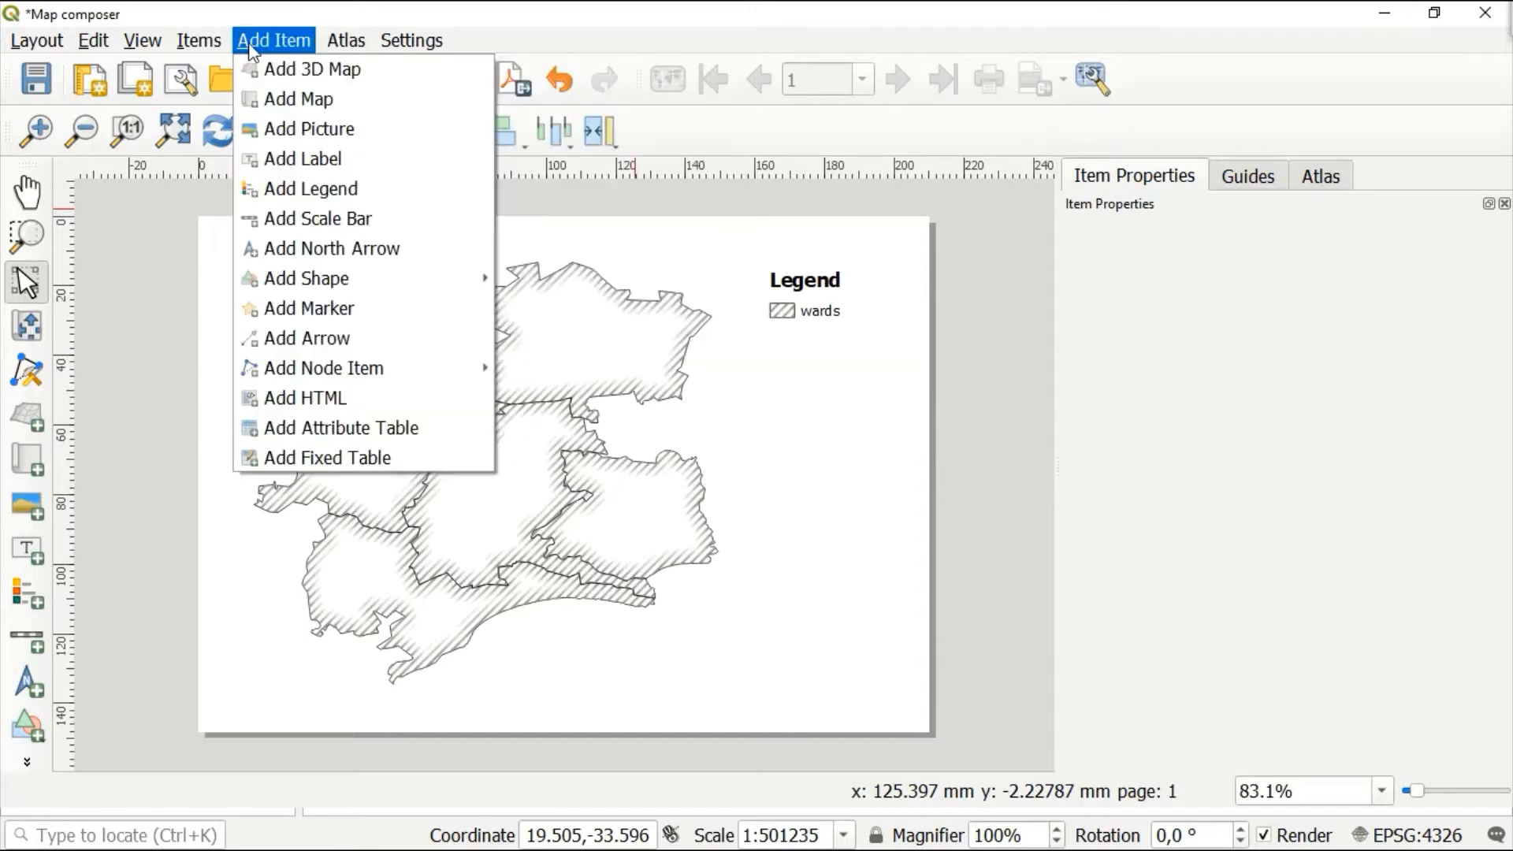
left_click(316, 164)
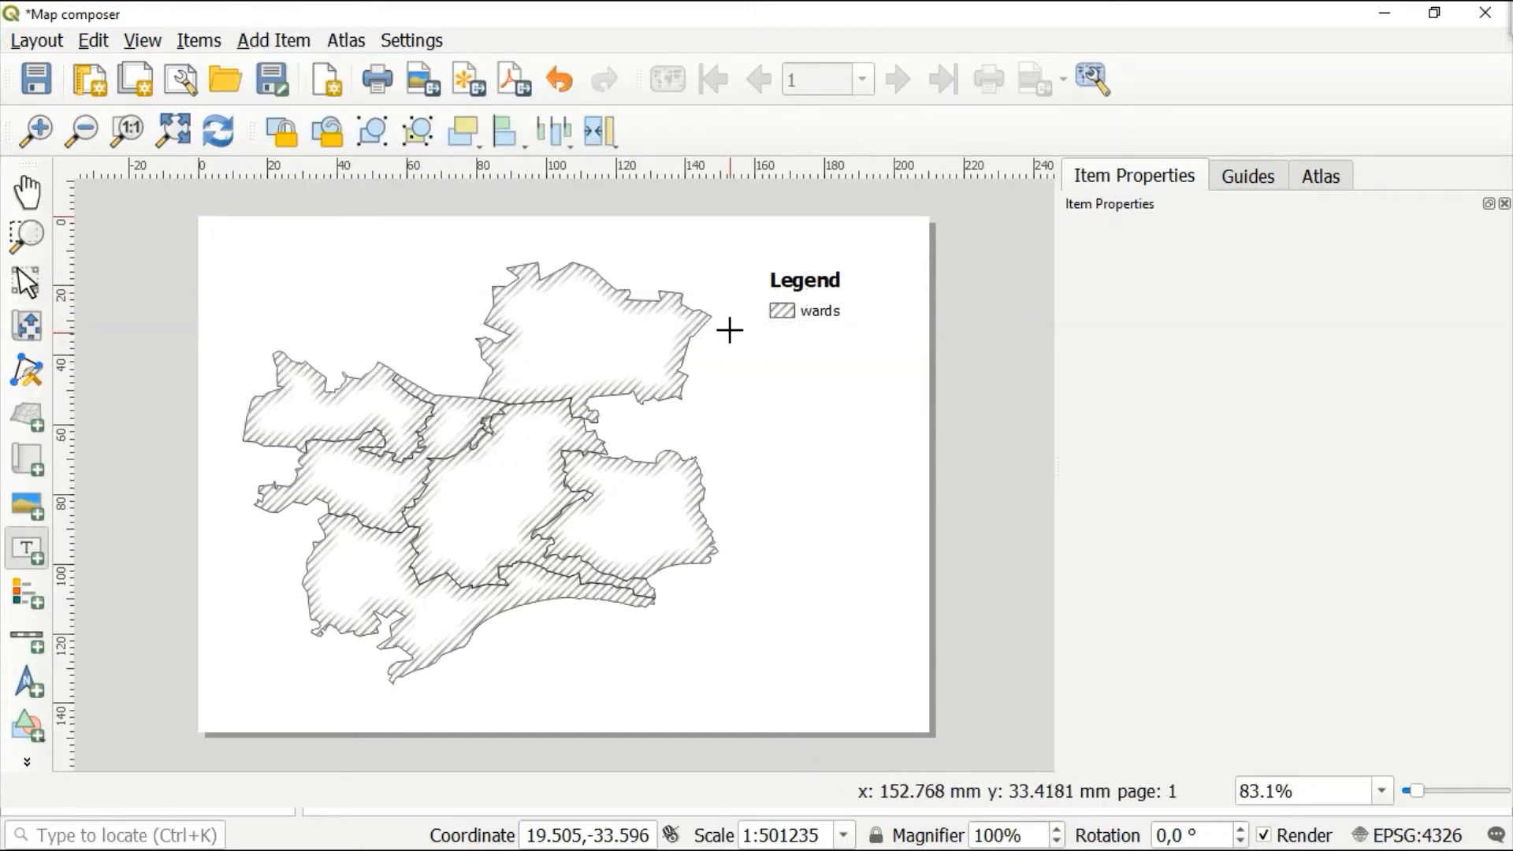
left_click_drag(730, 335, 916, 404)
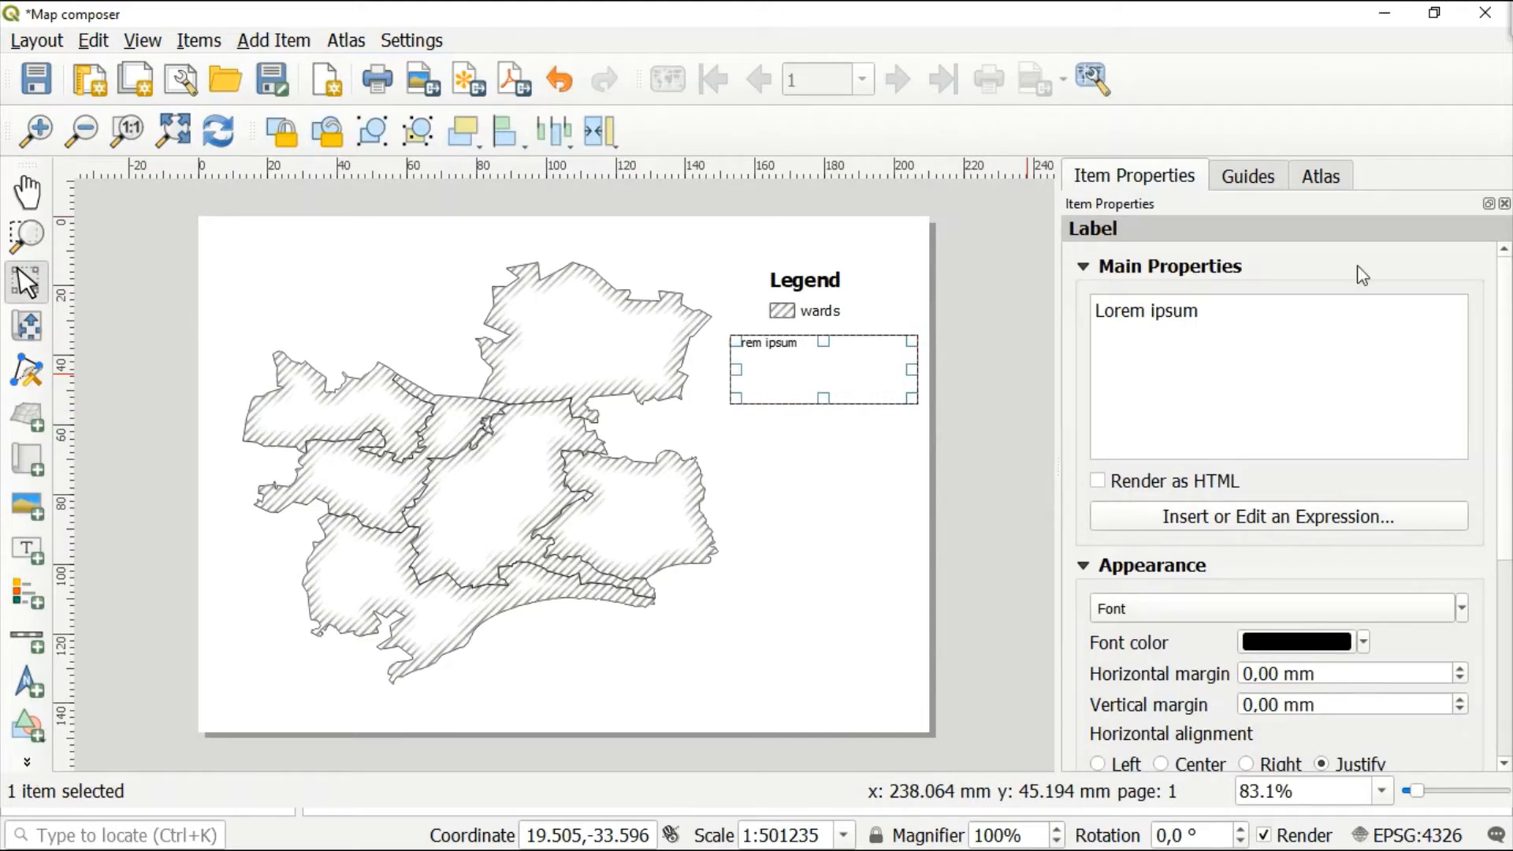
left_click(1264, 343)
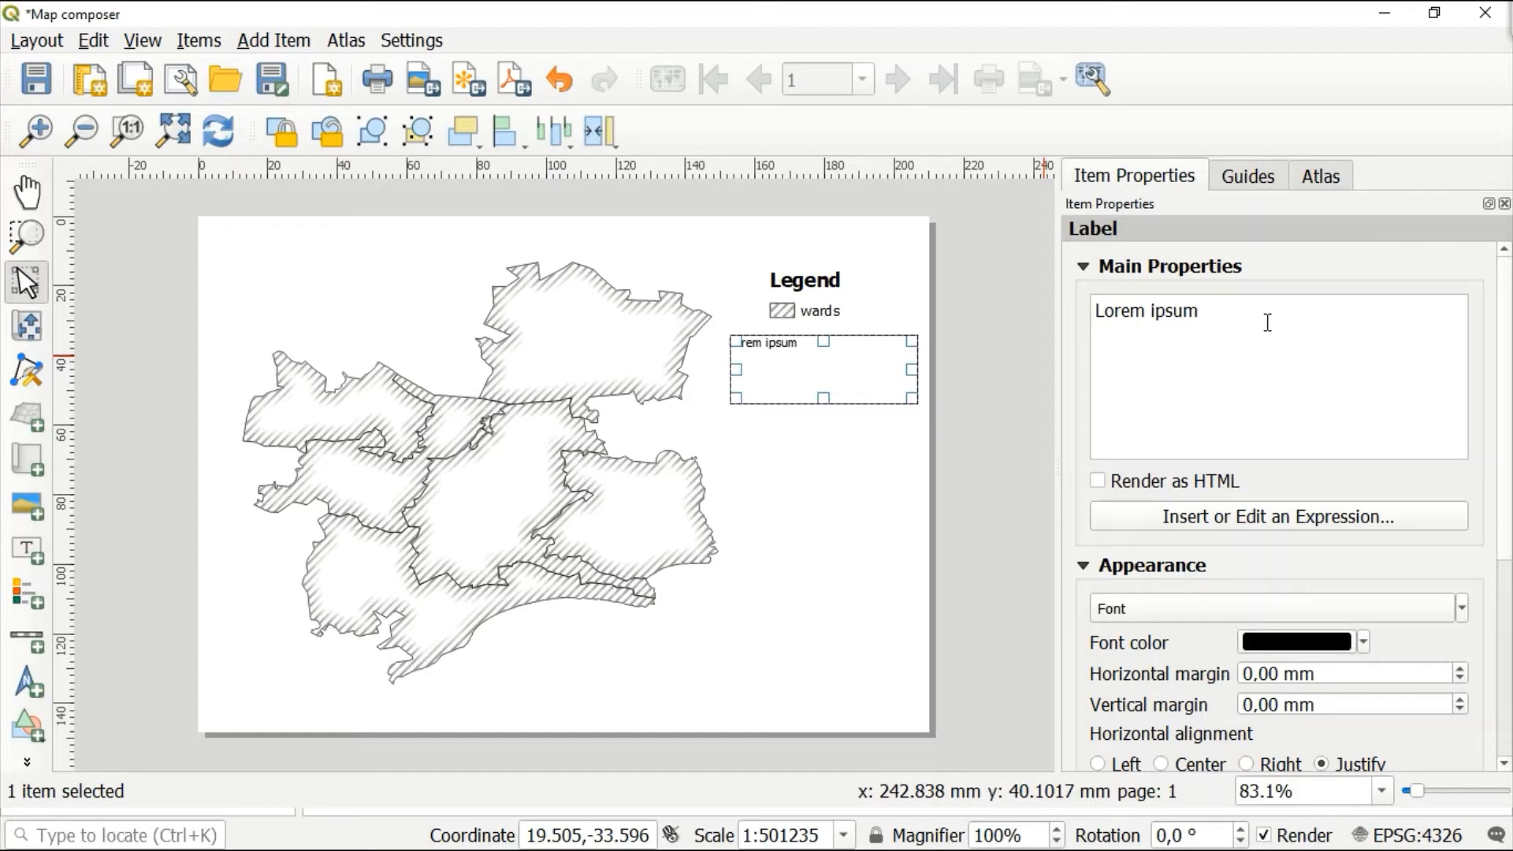
Start an expression for the label with the layer_property function and 'wards' as its layer argument
left_click(1262, 519)
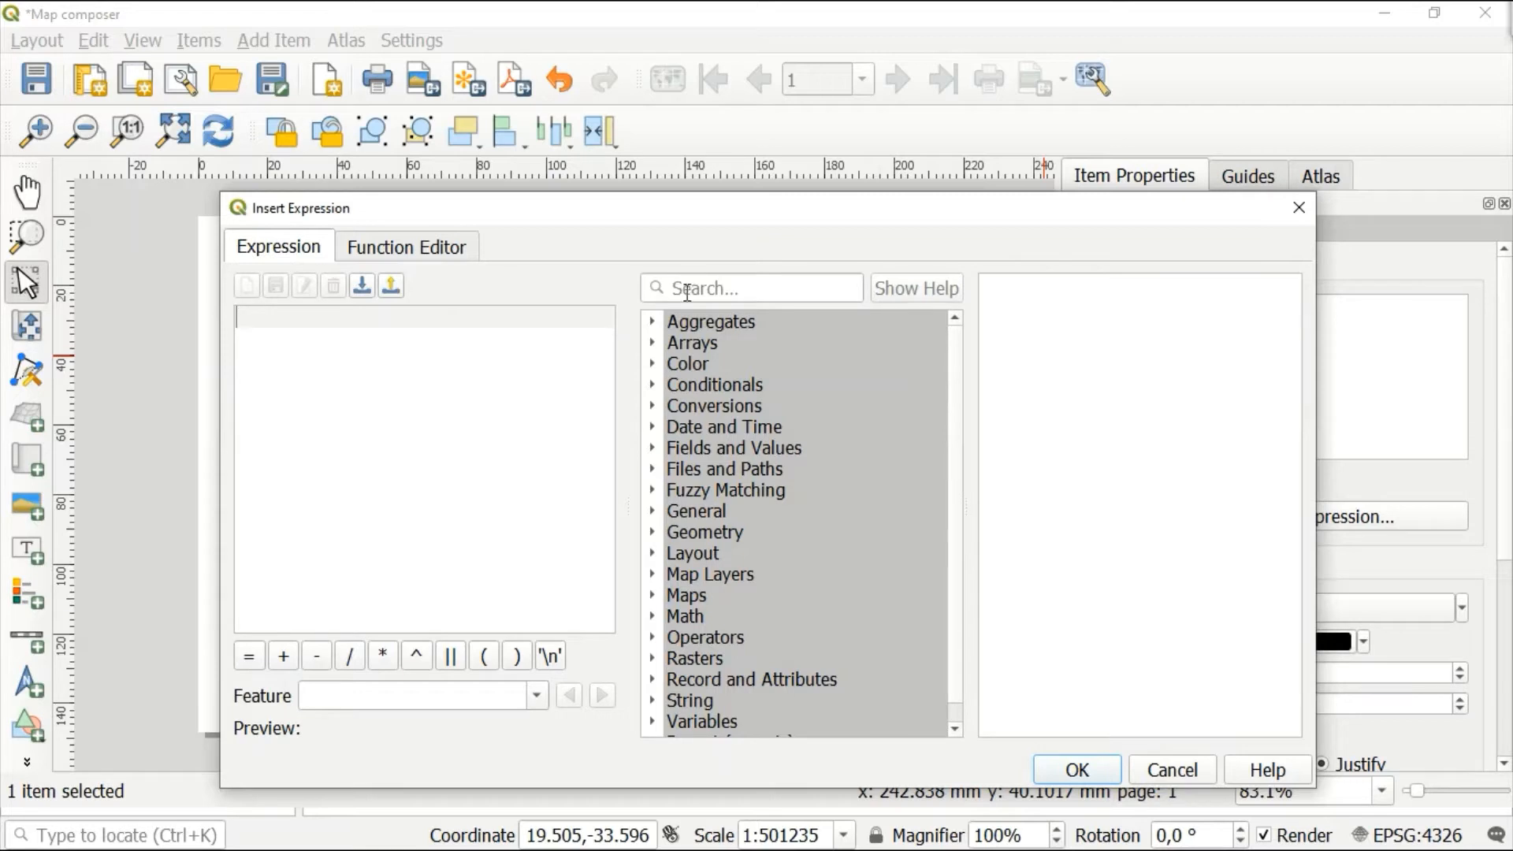
left_click(735, 290)
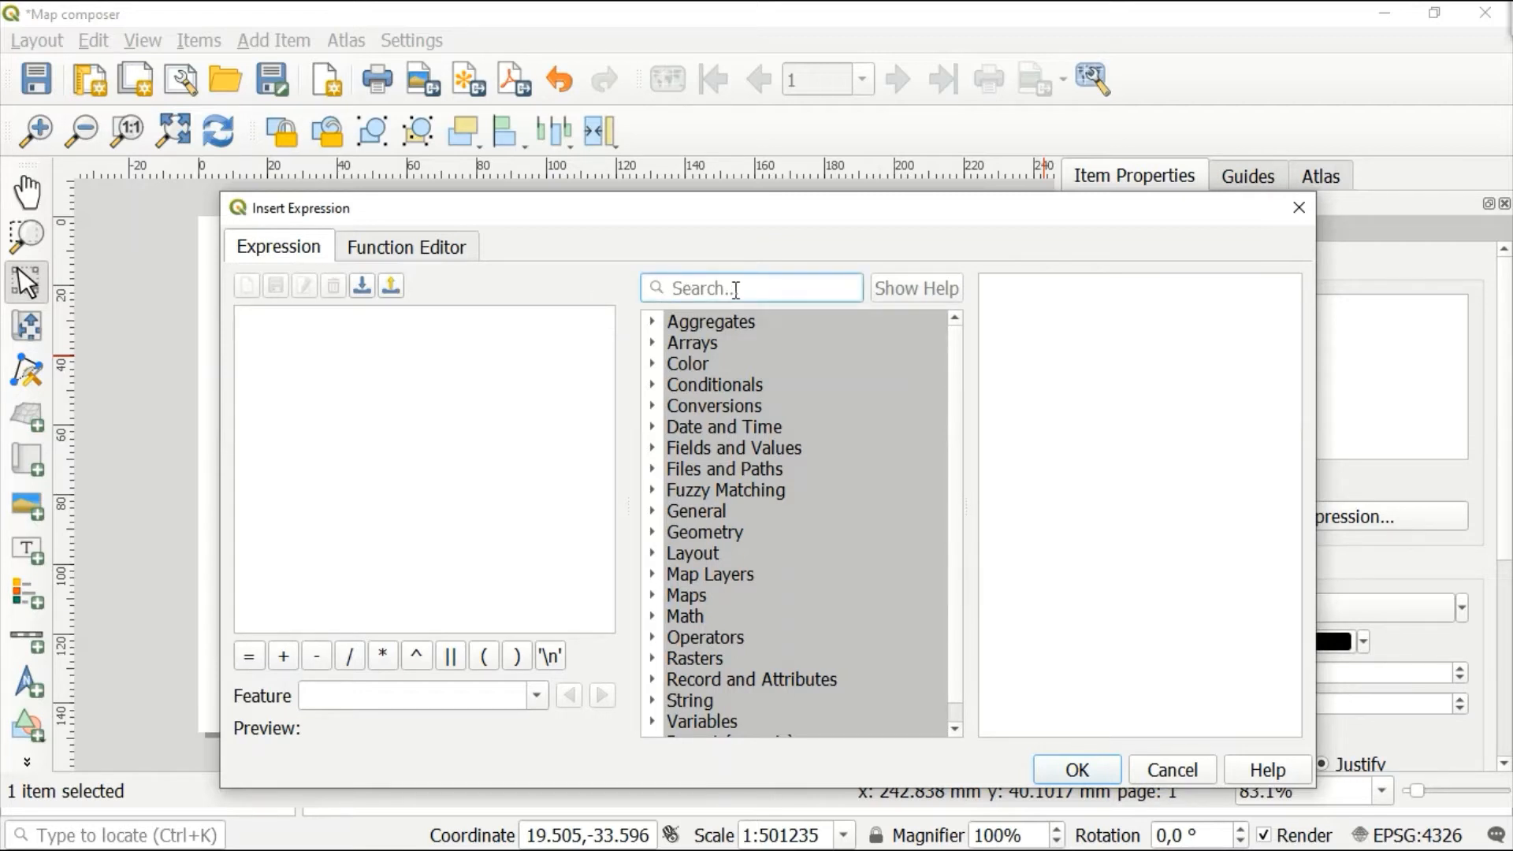
type("layer")
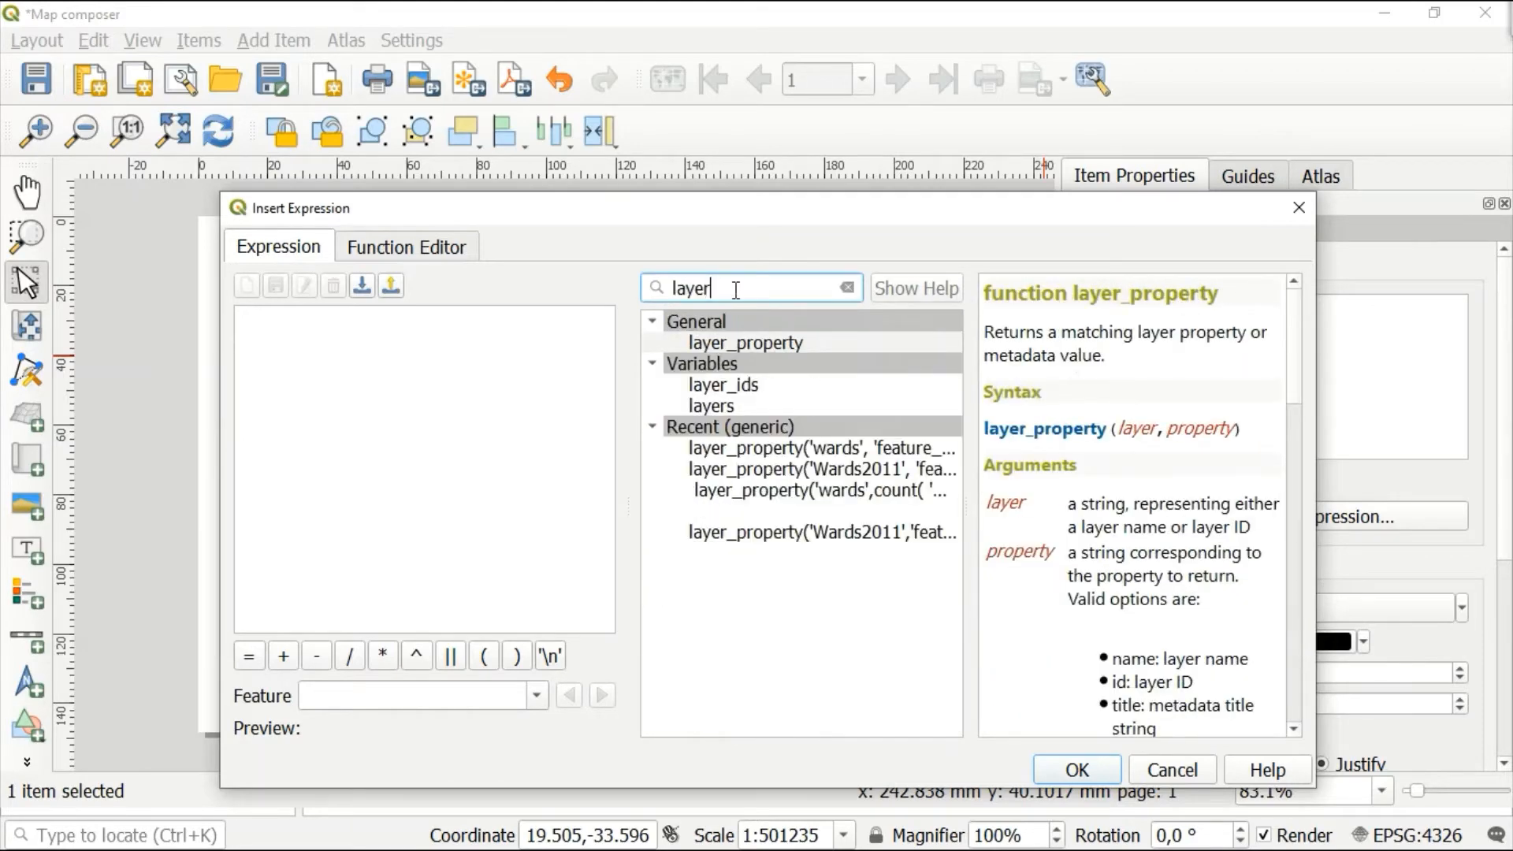
double_click(792, 343)
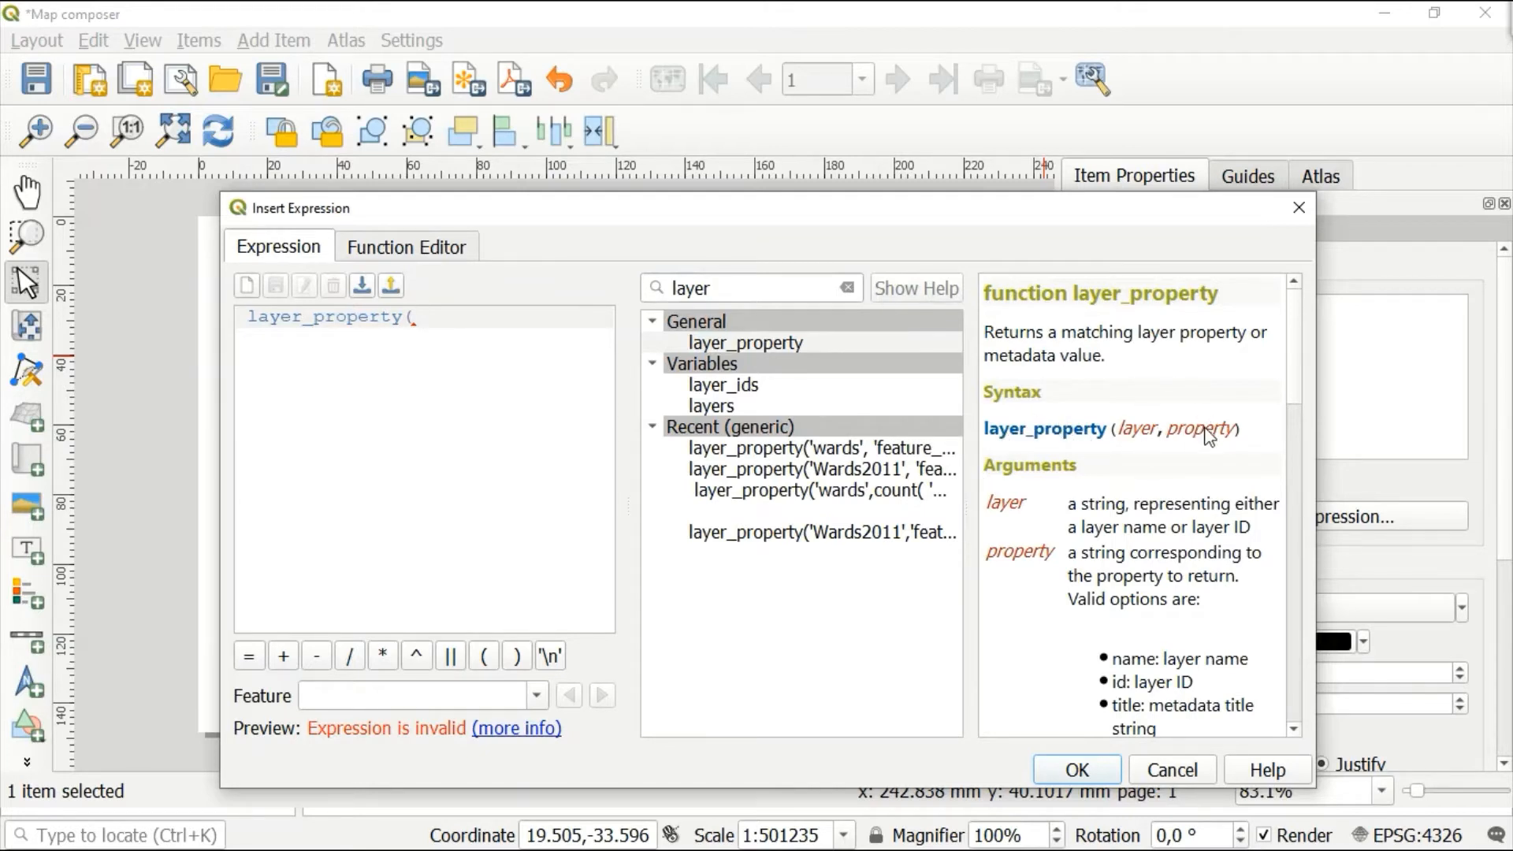
type("'wards'")
type(",")
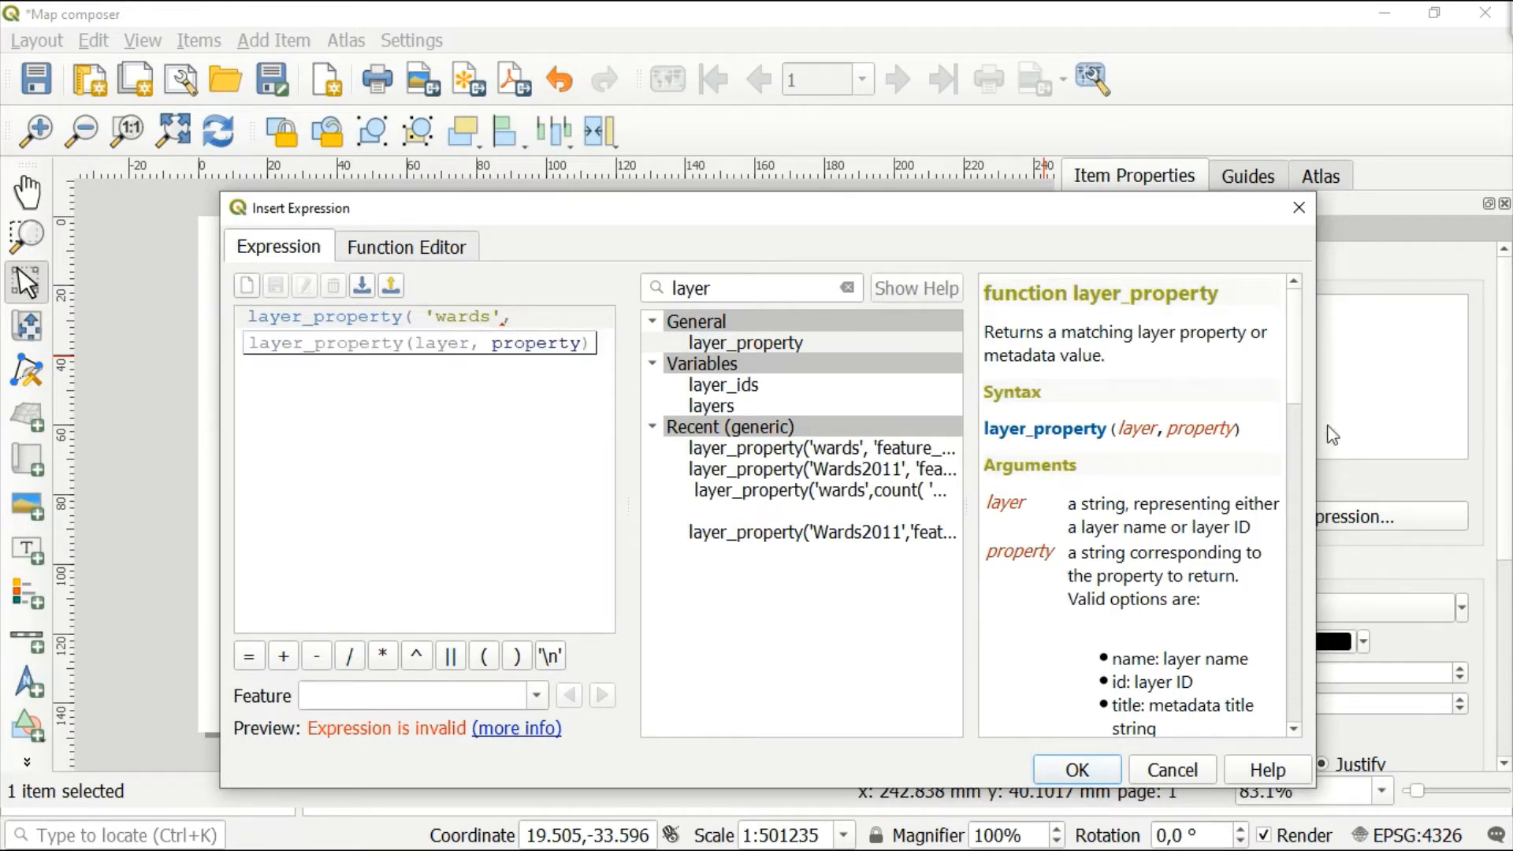
Examine the valid property options listed in the help for the layer_property function
left_click(1294, 730)
left_click(1293, 730)
left_click_drag(1294, 730, 1293, 730)
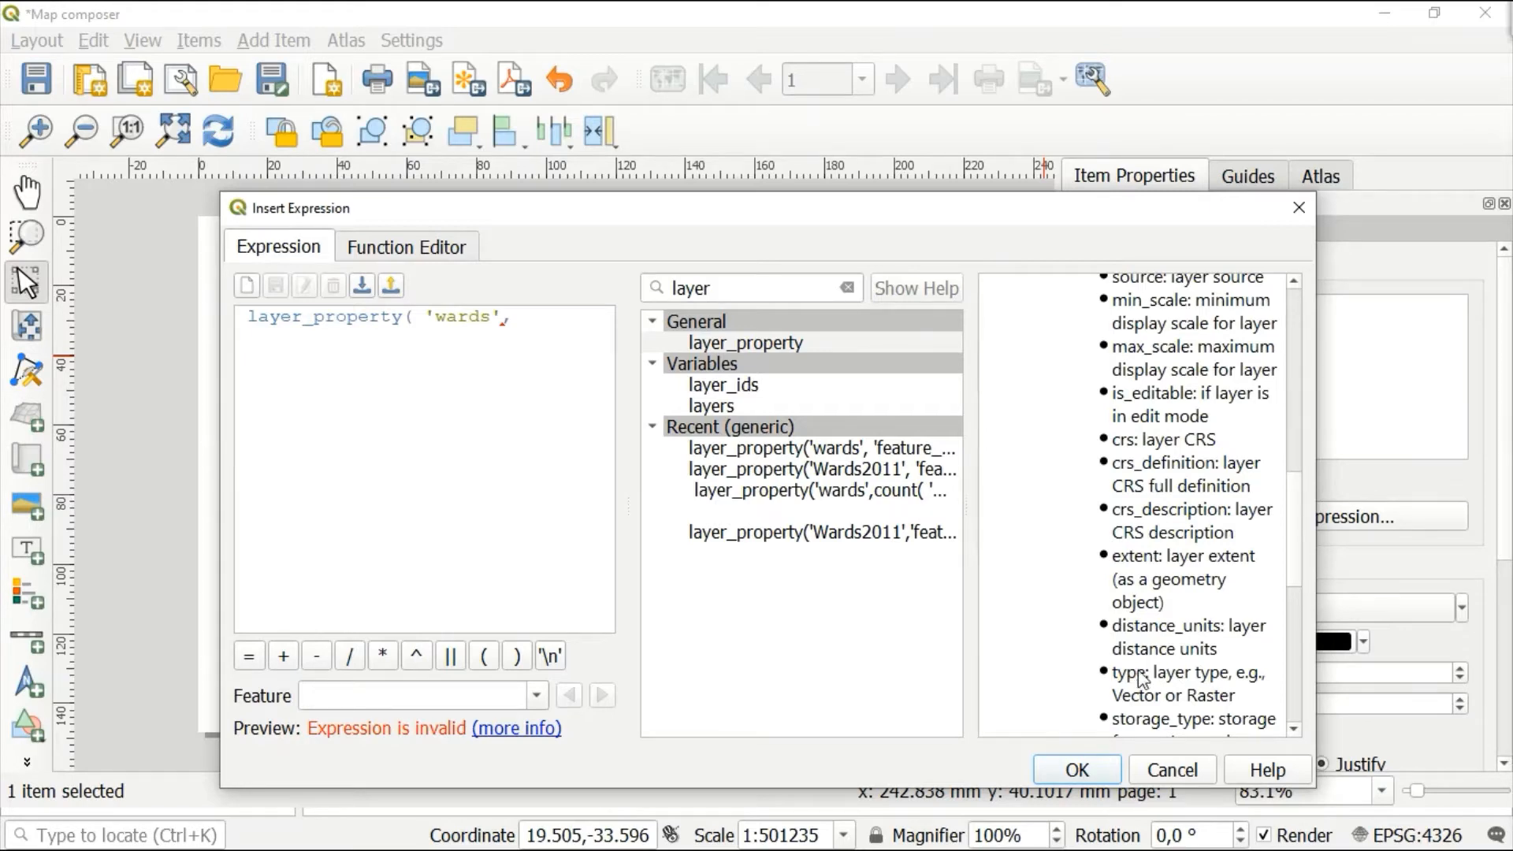
scroll(1145, 681, "up", 4)
scroll(1140, 678, "up", 4)
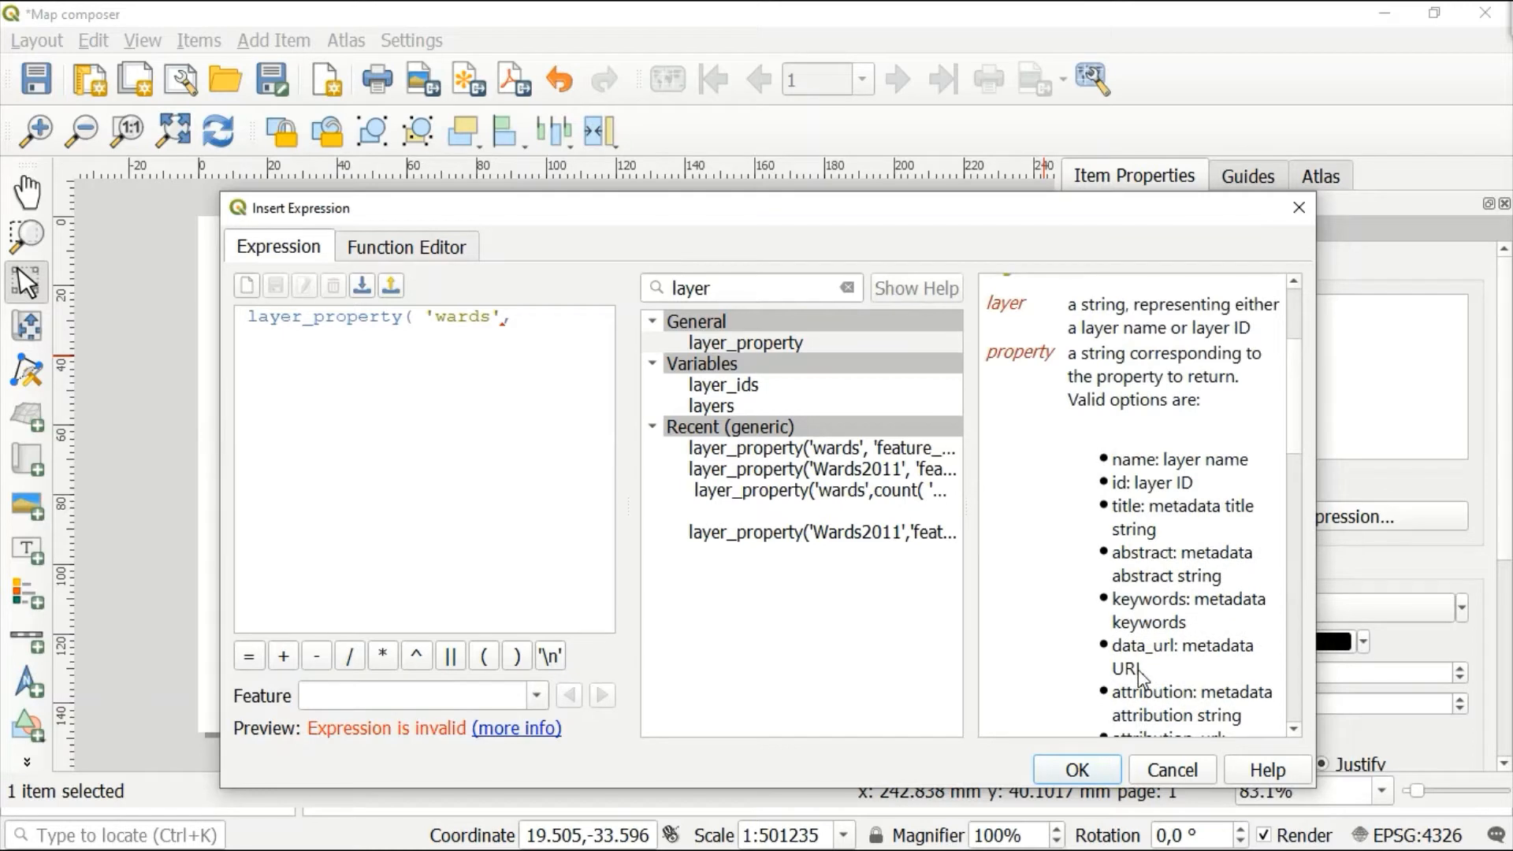
scroll(1295, 716, "down", 6)
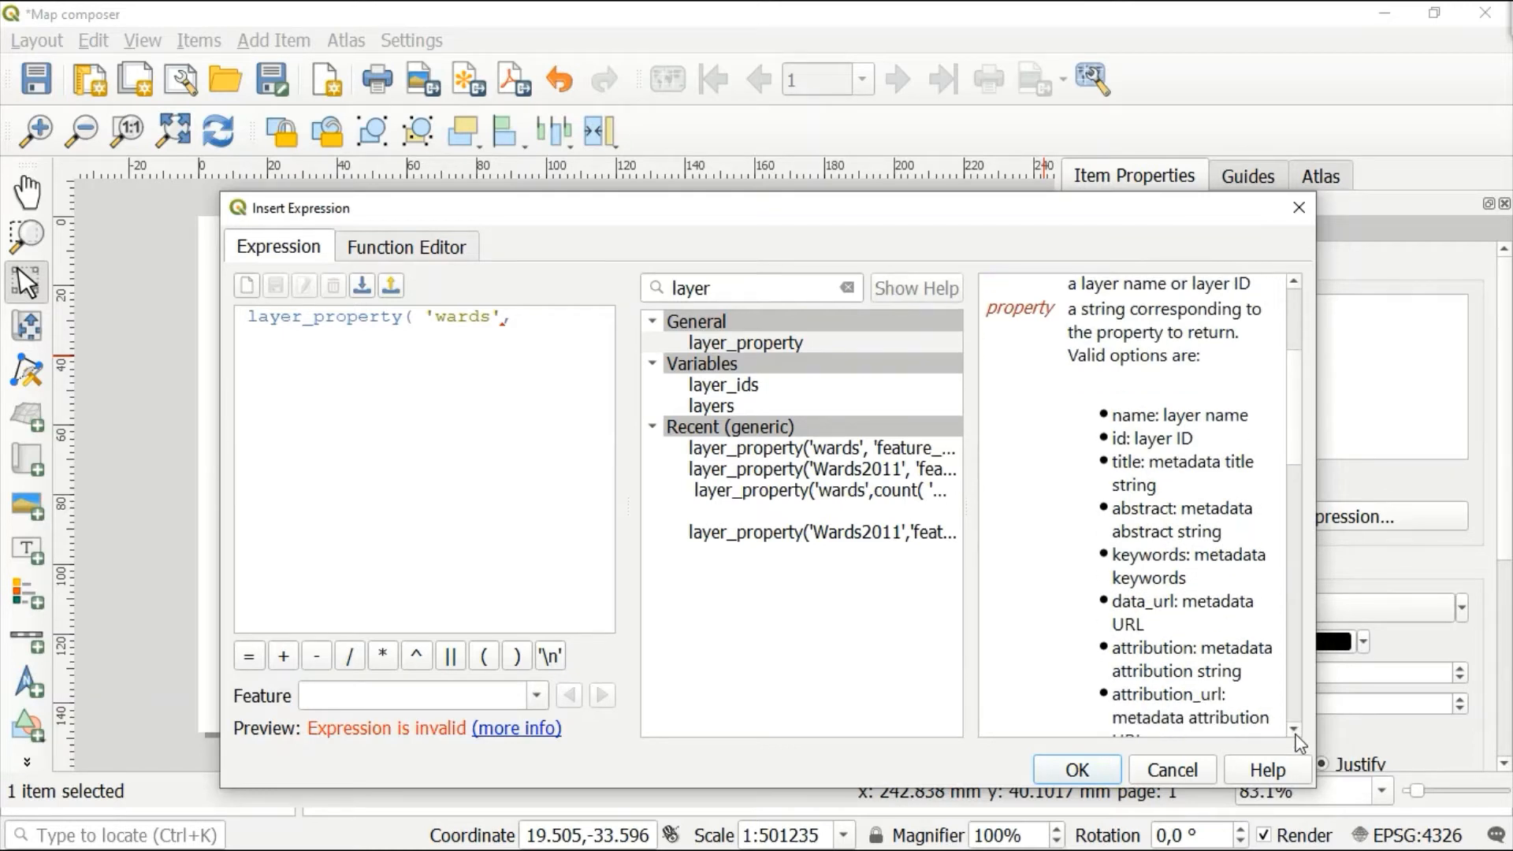
scroll(1299, 742, "down", 4)
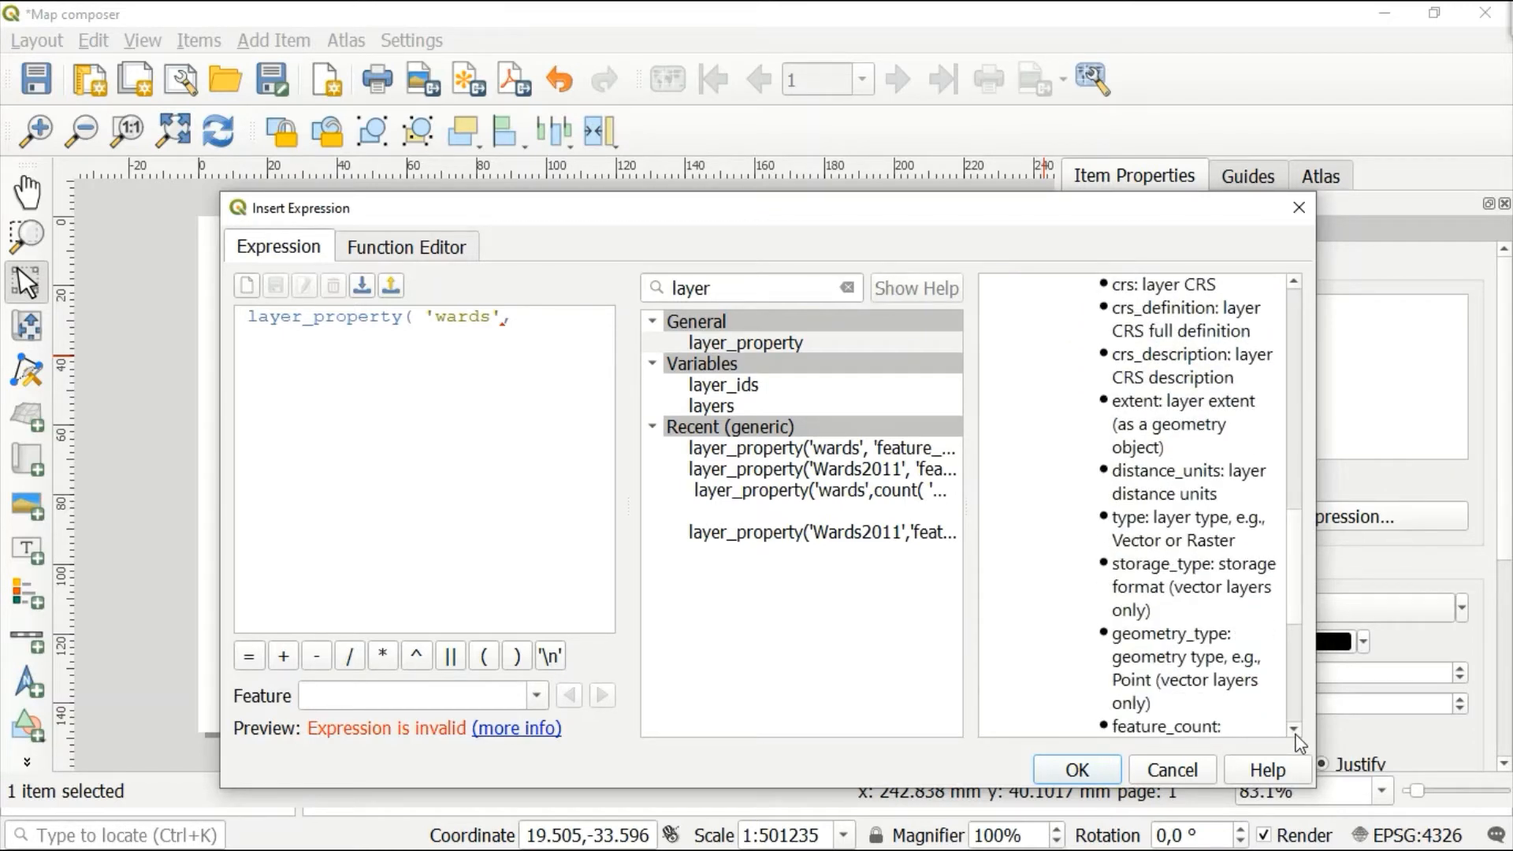
scroll(1299, 741, "down", 5)
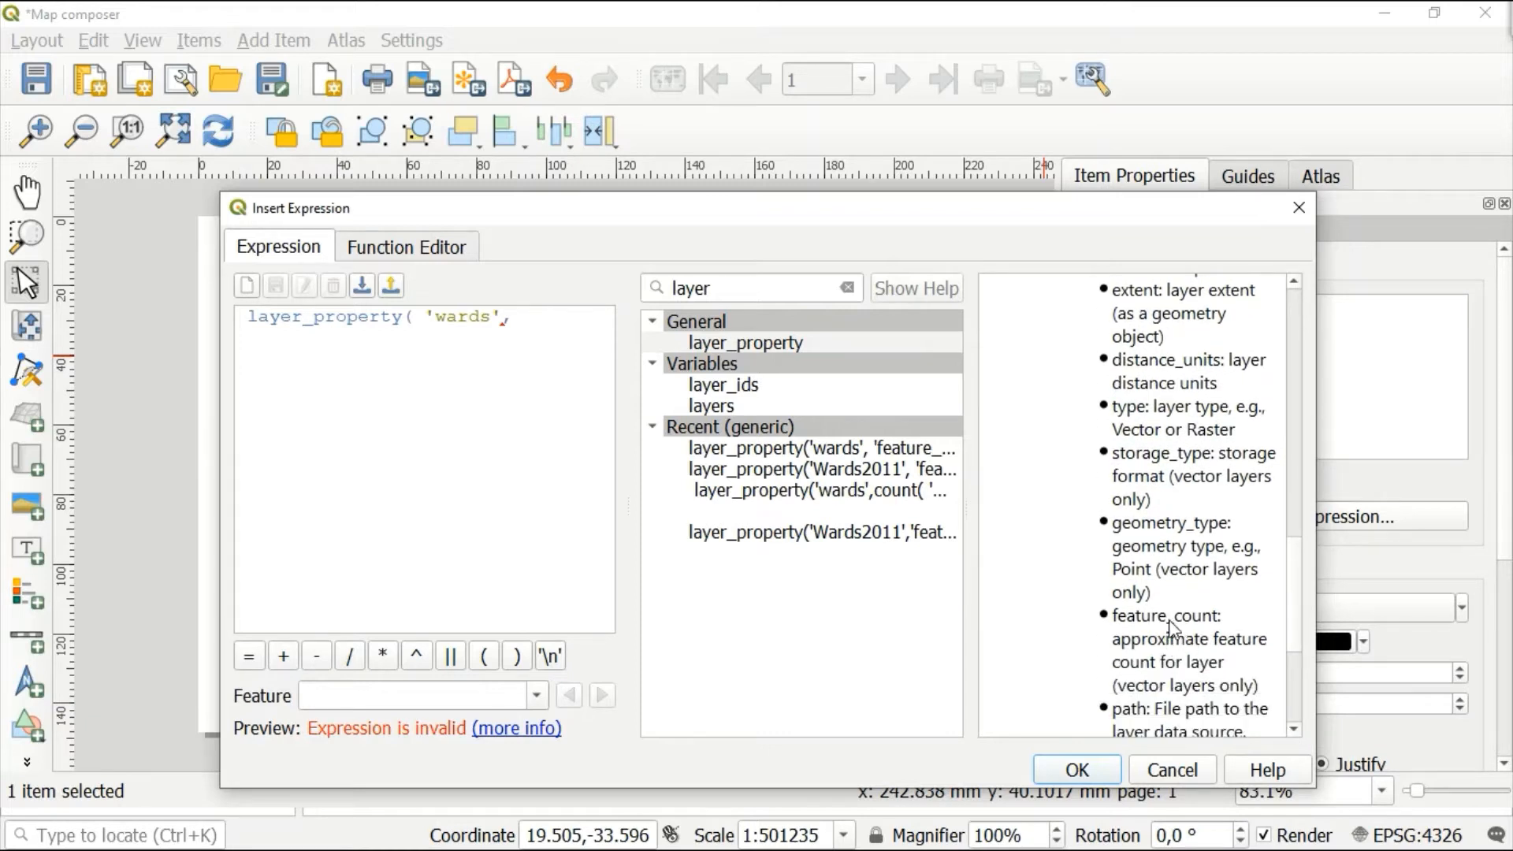
Search the expression function list for "feature_count"
left_click(740, 292)
key("BackSpace")
key("BackSpace")
key("BackSpace")
key("BackSpace")
key("BackSpace")
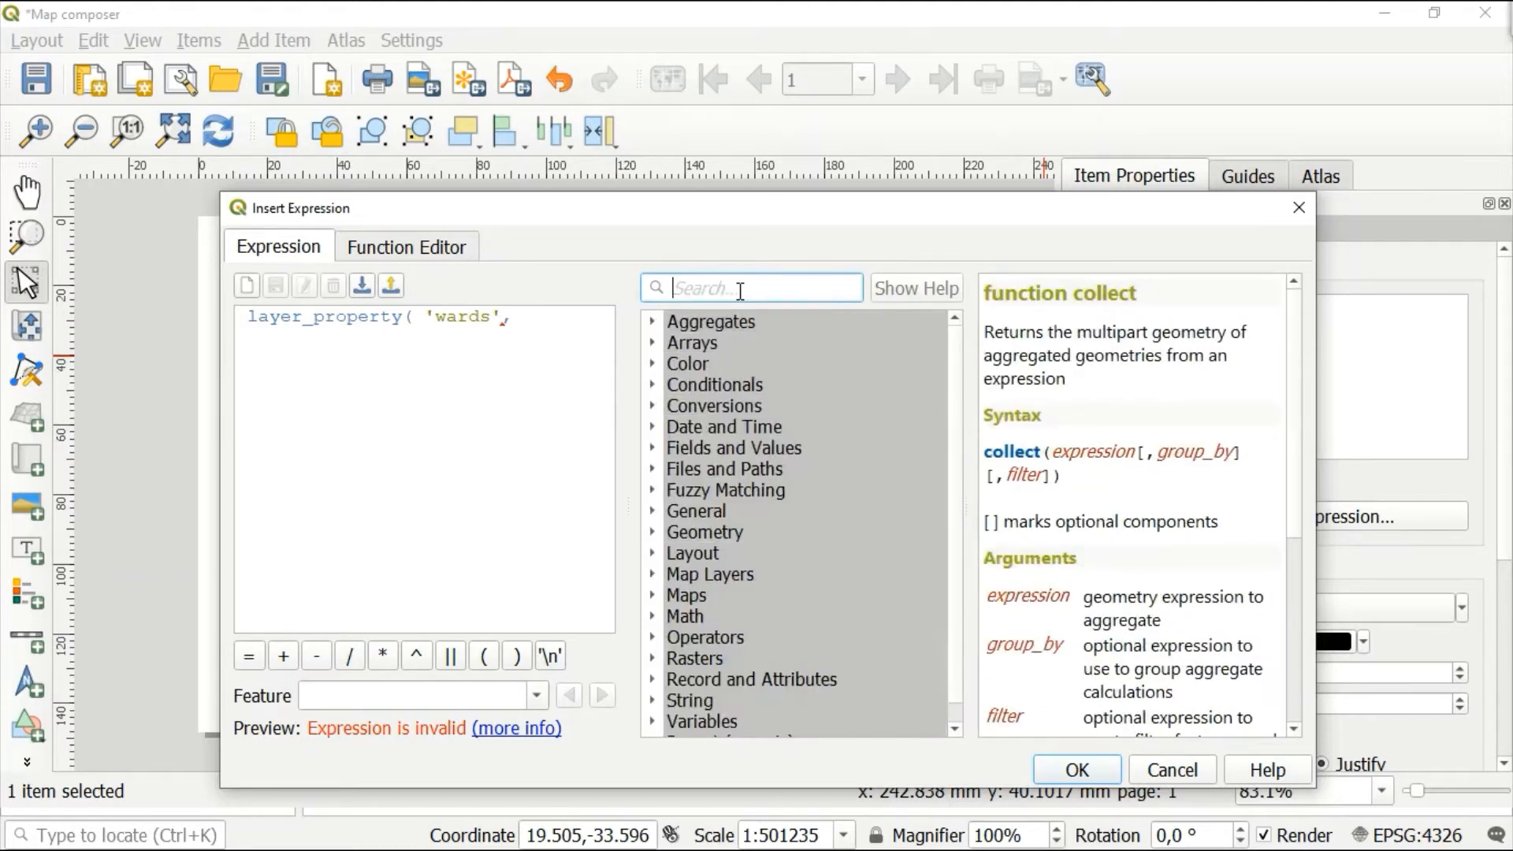
type("feat")
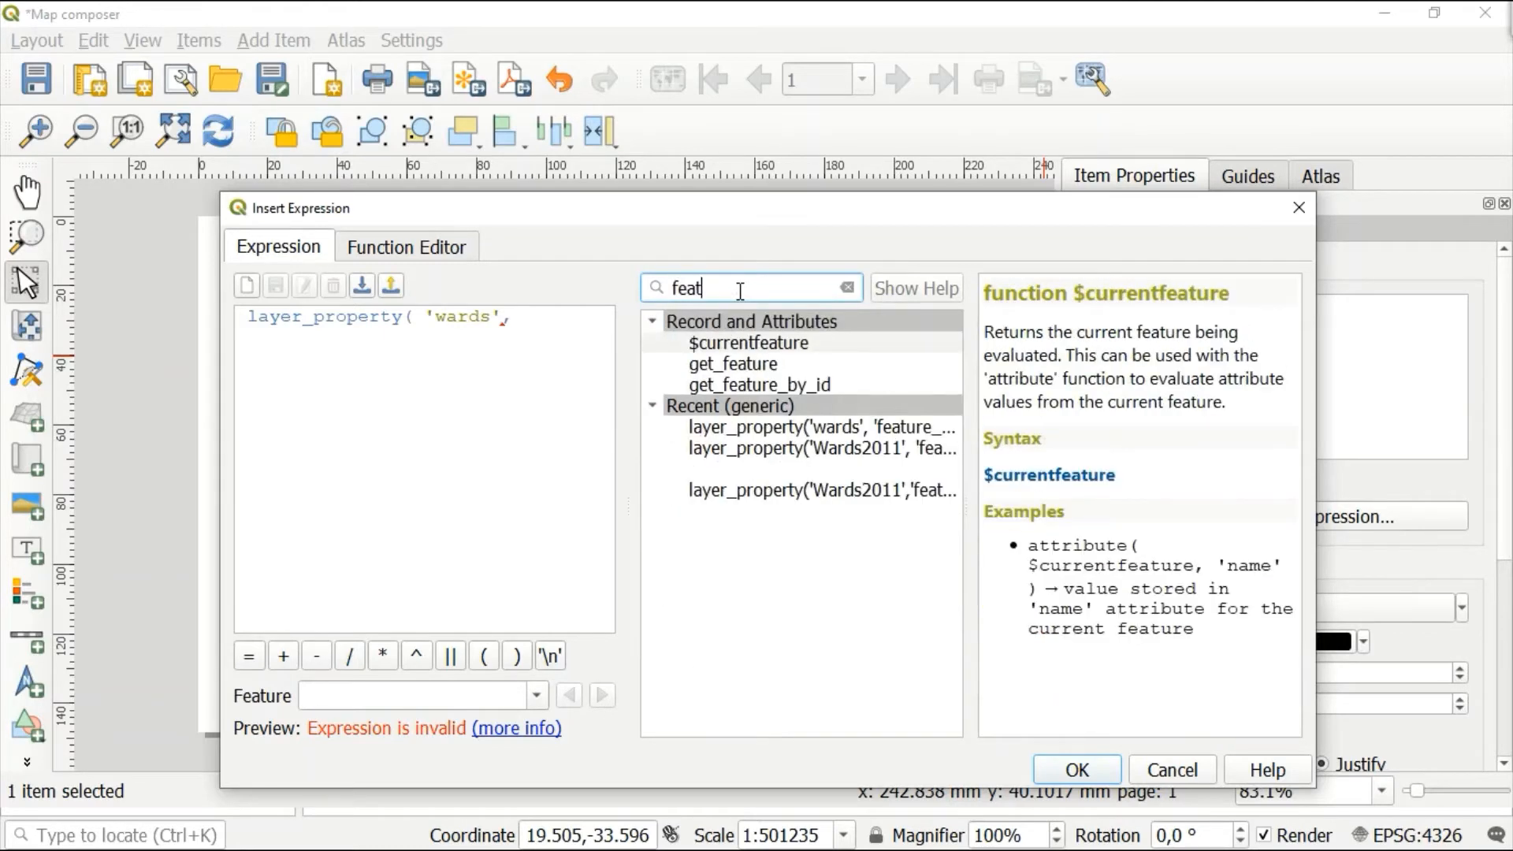
type("ure_")
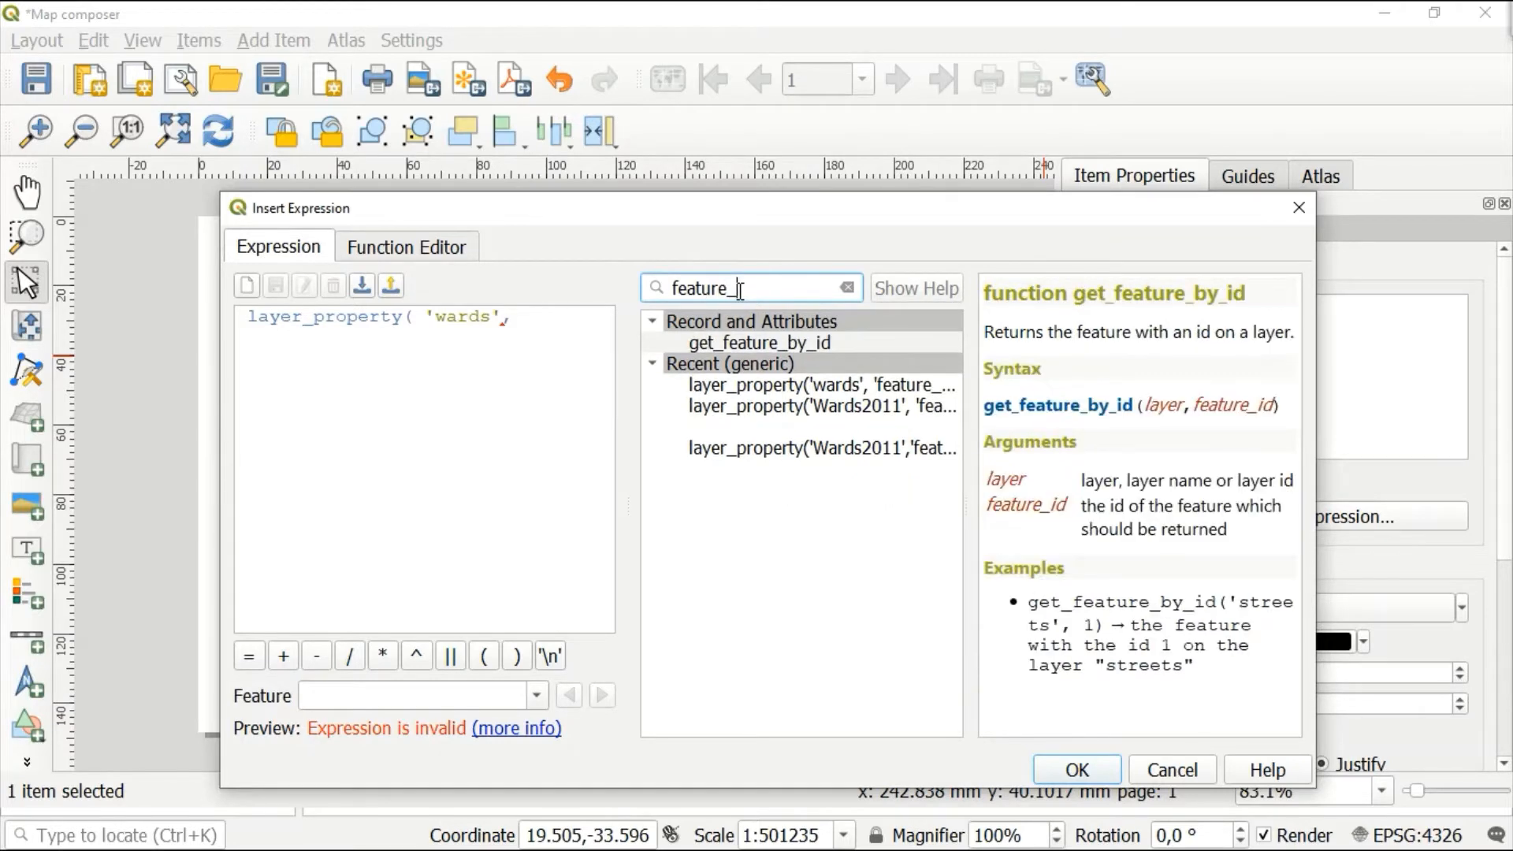
type("cou")
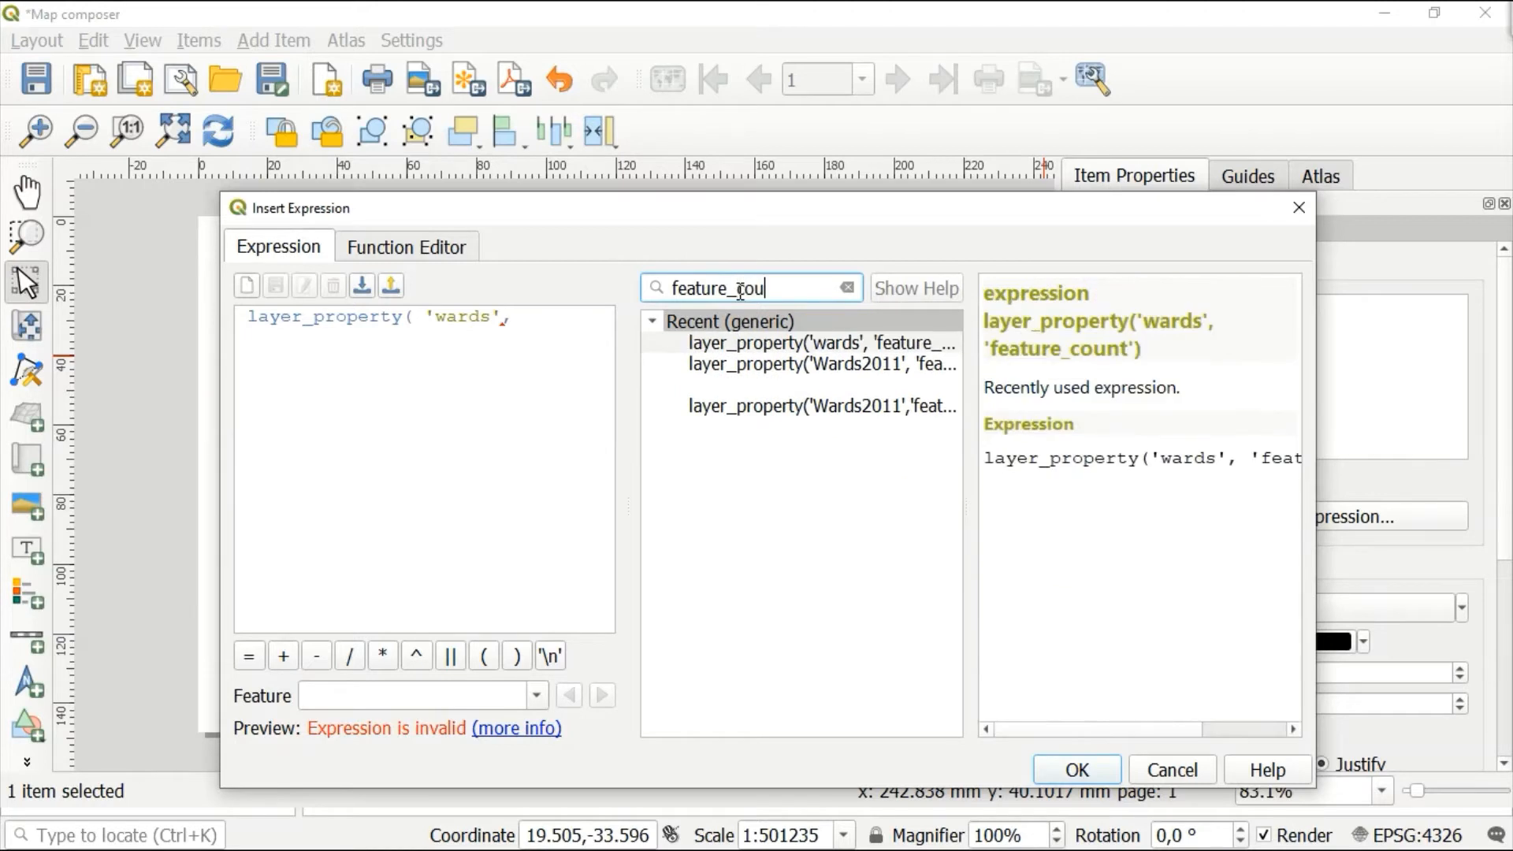
type("nt")
Complete the expression as layer_property( 'wards','feature_count')
left_click(548, 319)
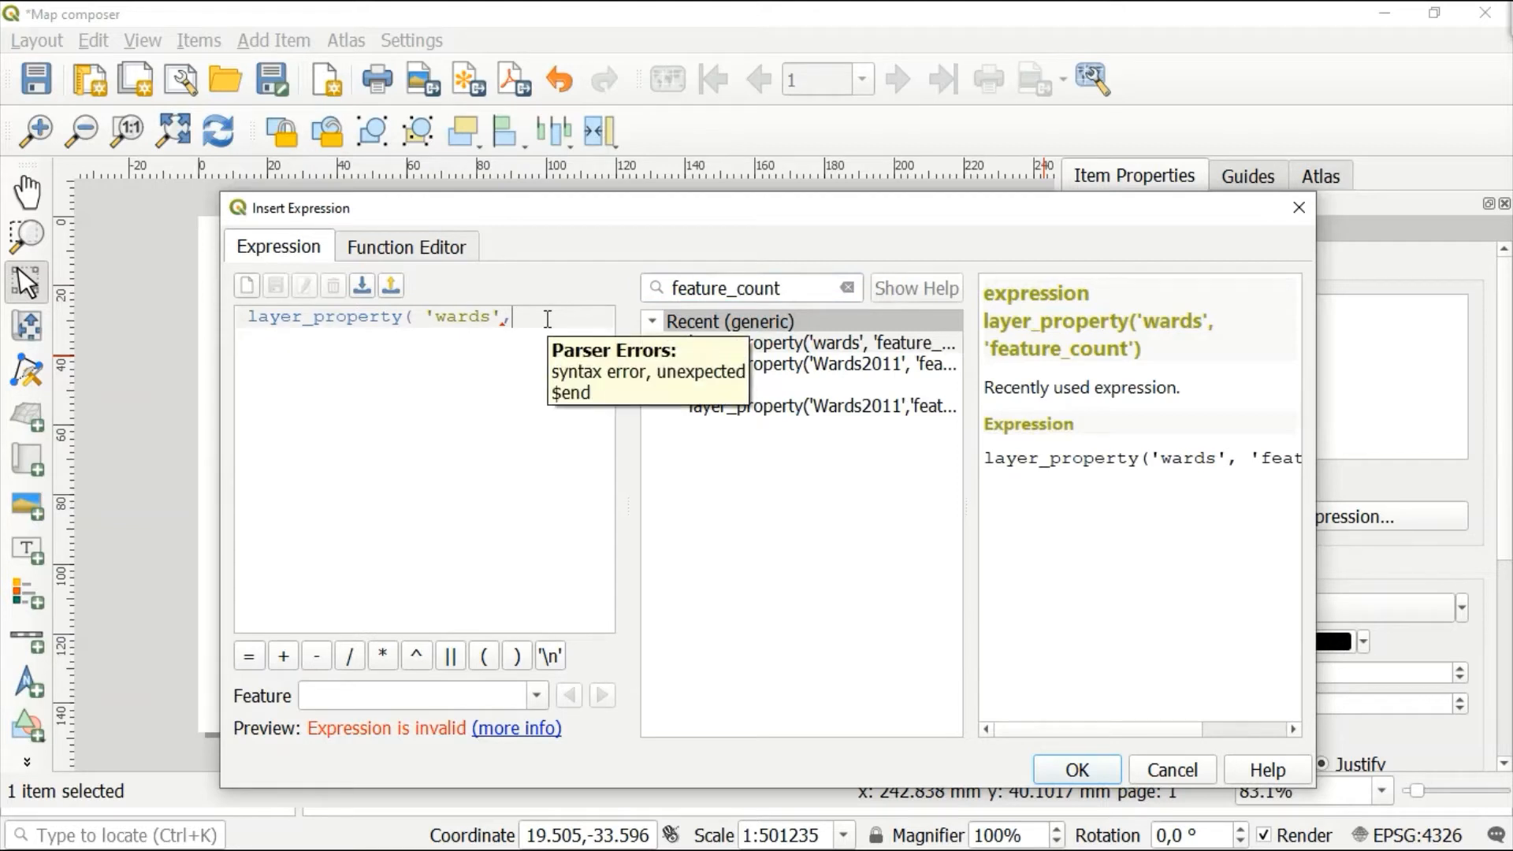
type("'feature")
key("Left")
key("Left")
key("Left")
key("Left")
key("BackSpace")
key("Right")
key("Right")
key("Right")
key("Right")
type("_")
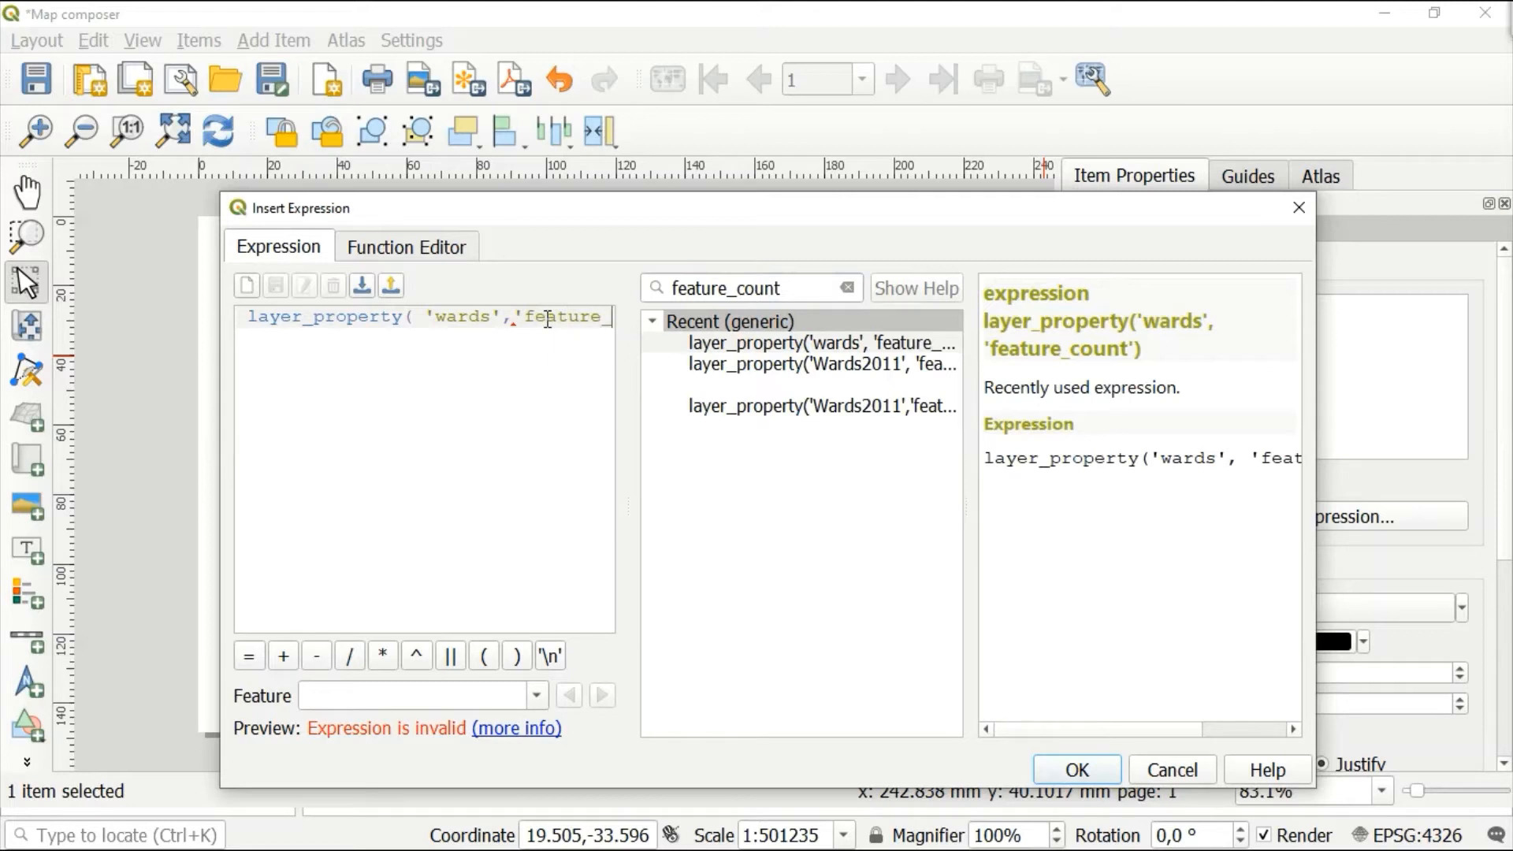
type("cou")
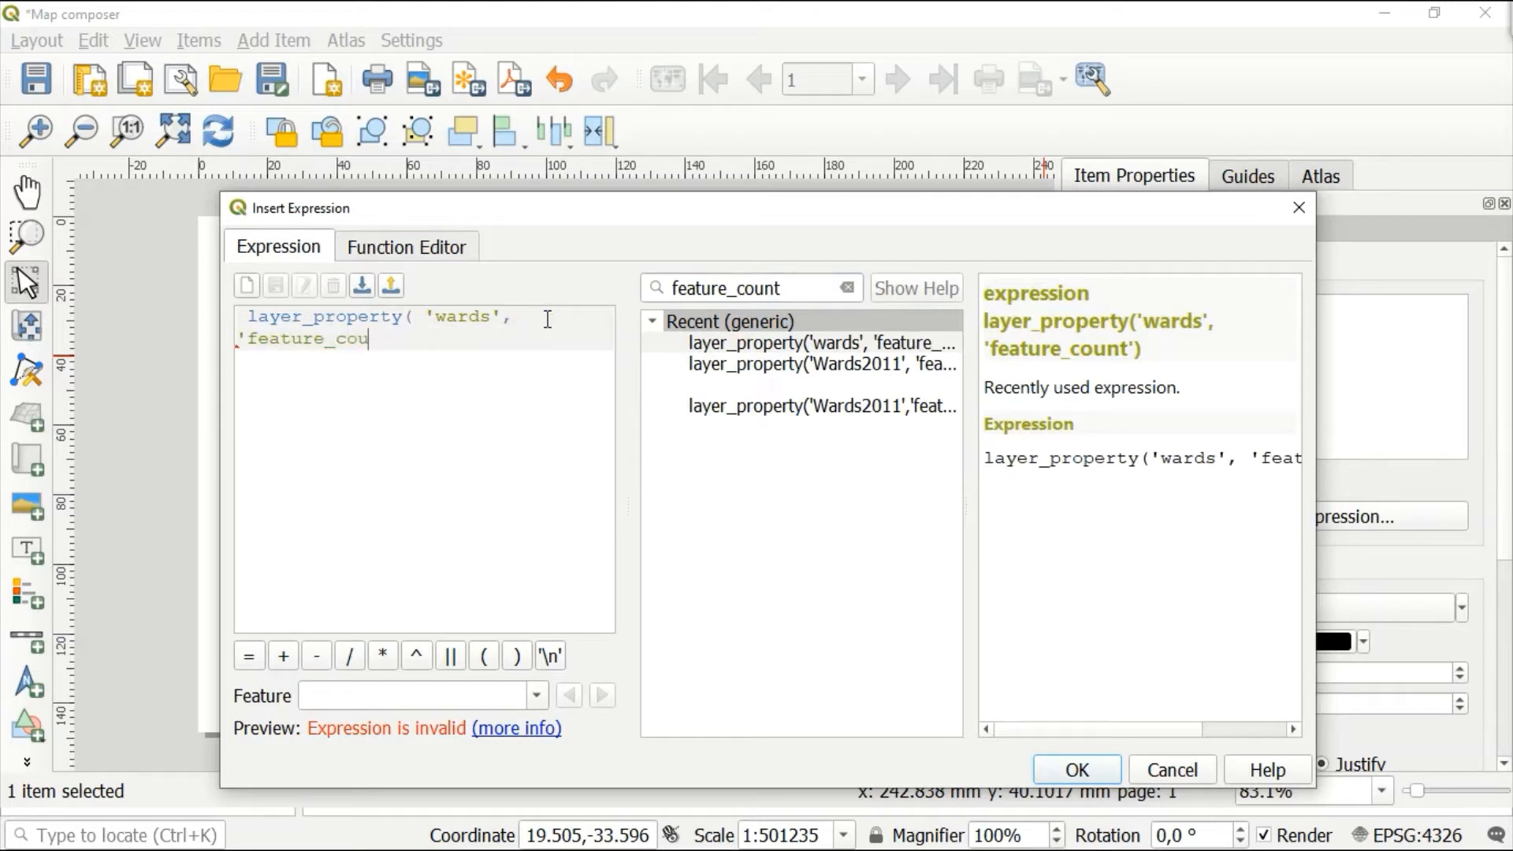
type("t")
key("BackSpace")
type("nt')")
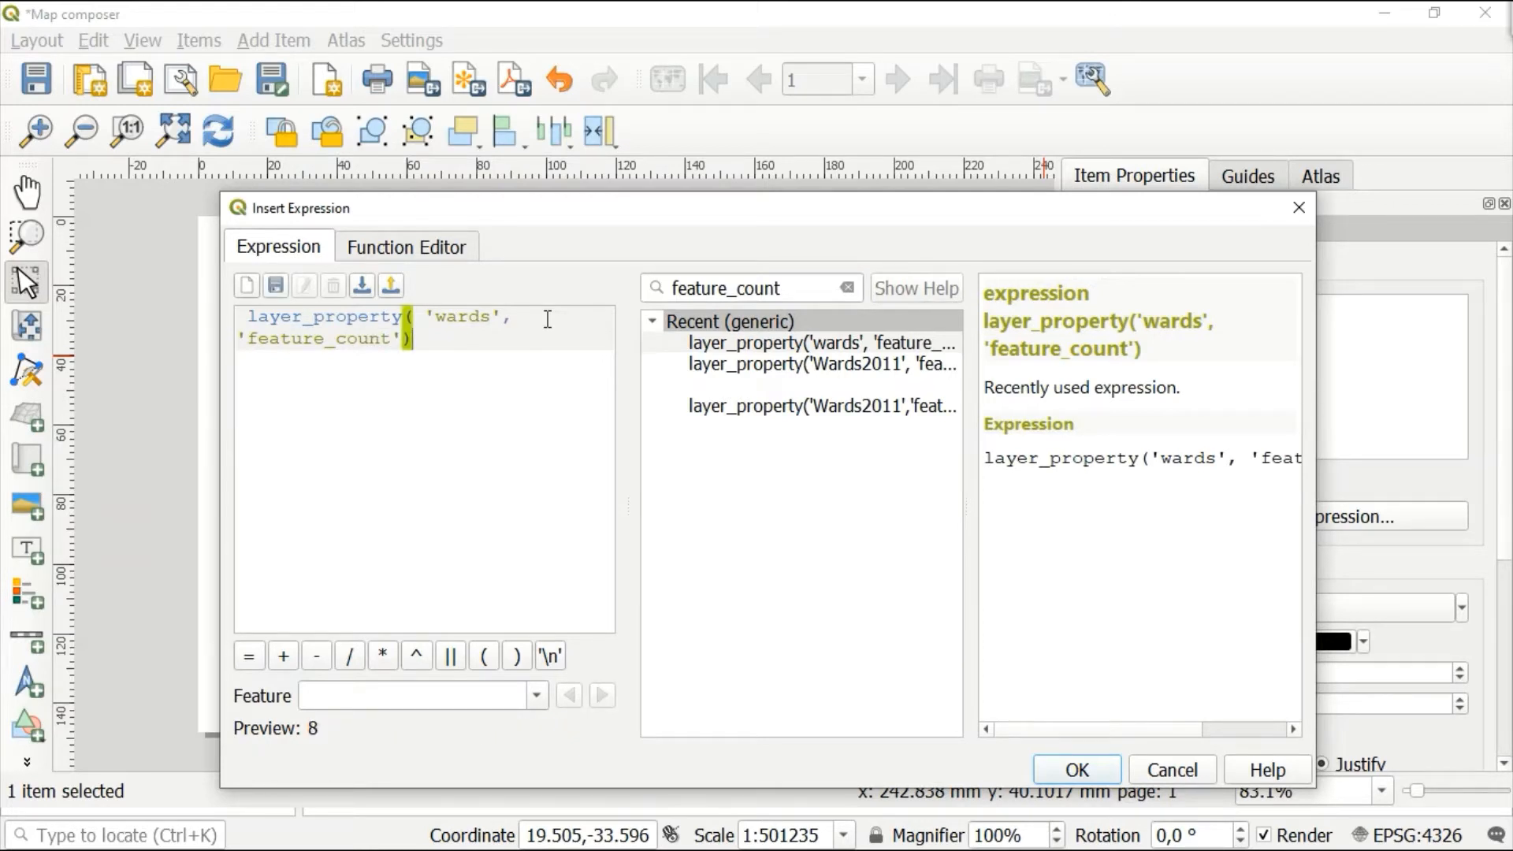
Remove and re-enter the expression's closing bracket, and insert the expression into the label
key("BackSpace")
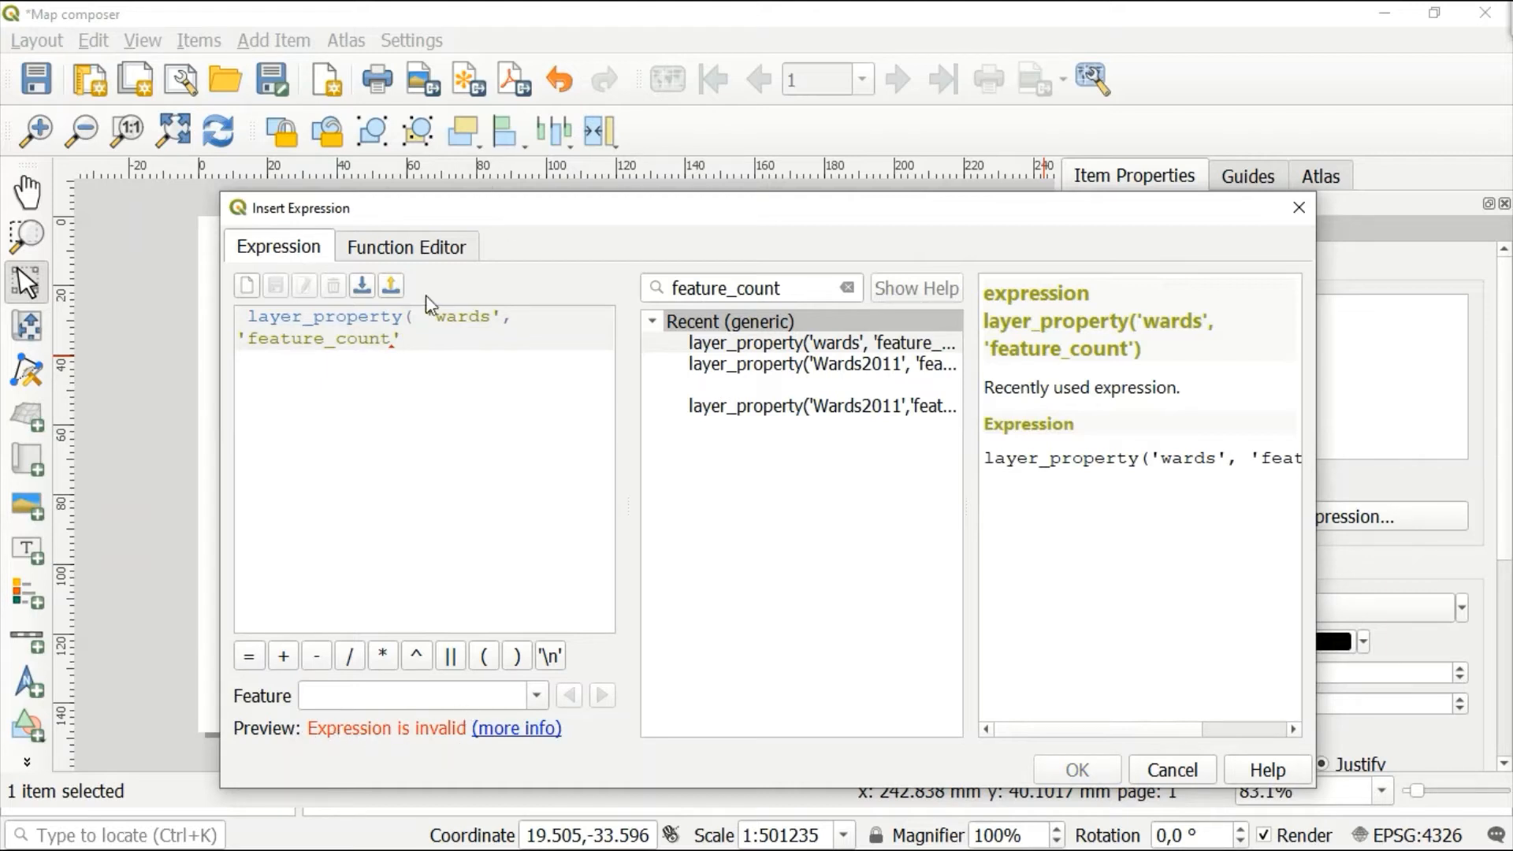
mouse_move(436, 340)
type(")")
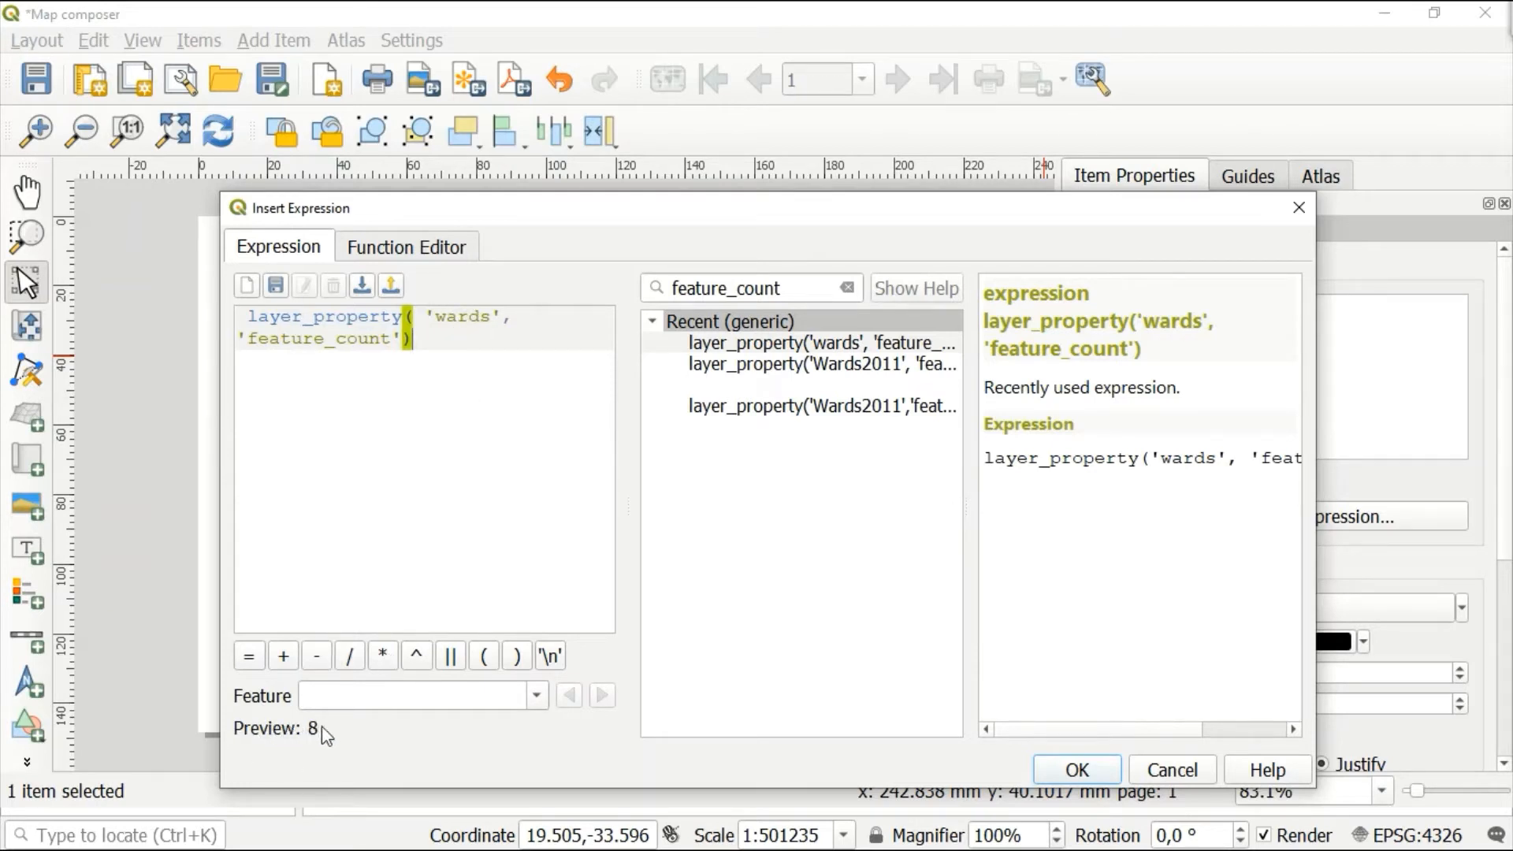
left_click(1090, 778)
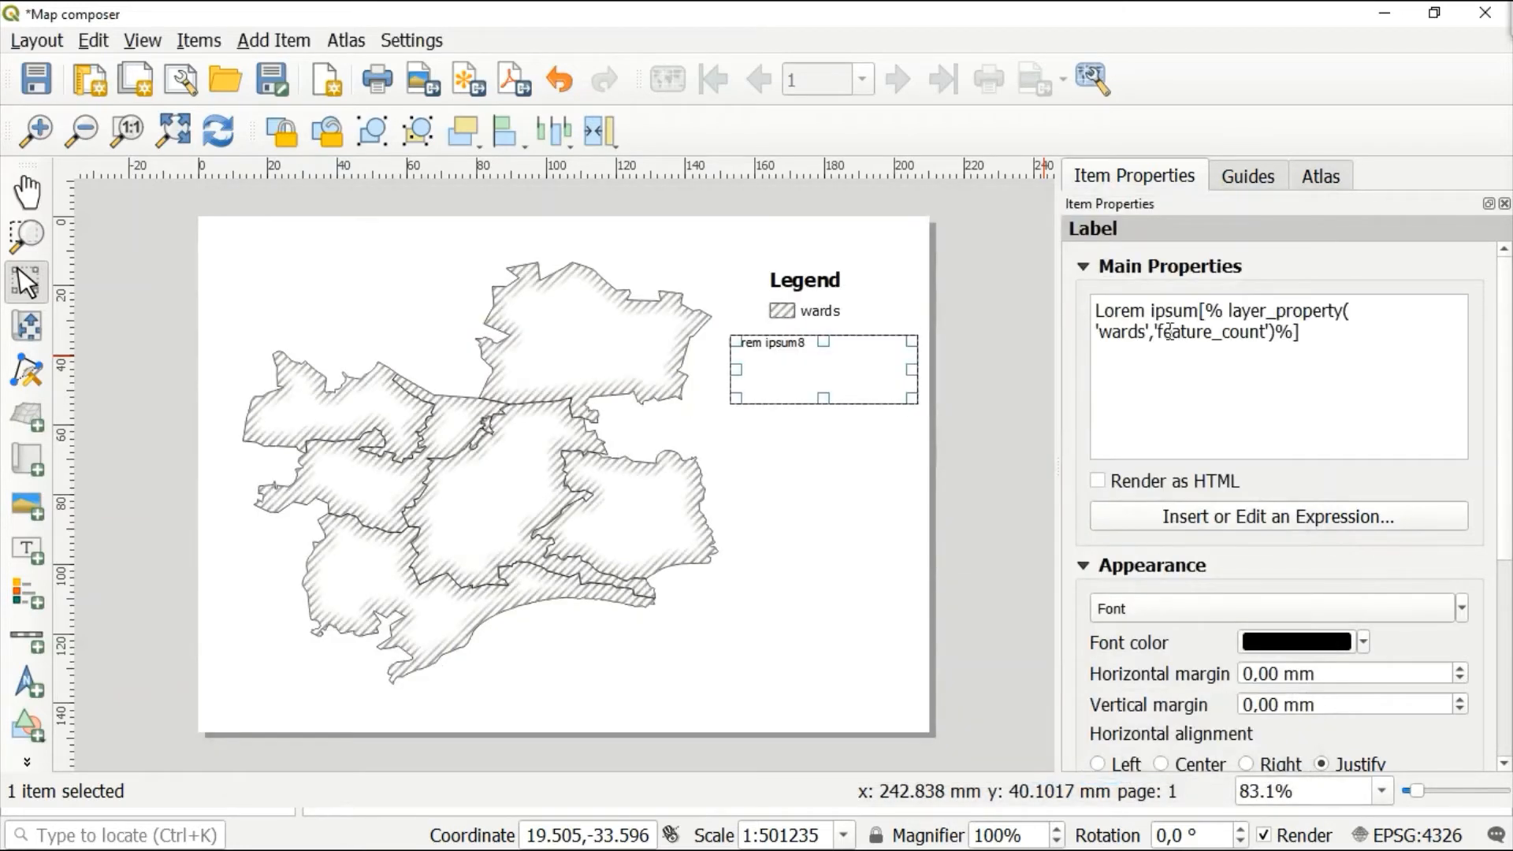
Replace the "Lorem ipsum" placeholder in front of the label's expression with "Features in wards"
left_click(1197, 311)
key("BackSpace")
key("BackSpace")
key("BackSpace")
key("BackSpace")
key("BackSpace")
key("BackSpace")
key("BackSpace")
key("BackSpace")
key("BackSpace")
key("BackSpace")
key("BackSpace")
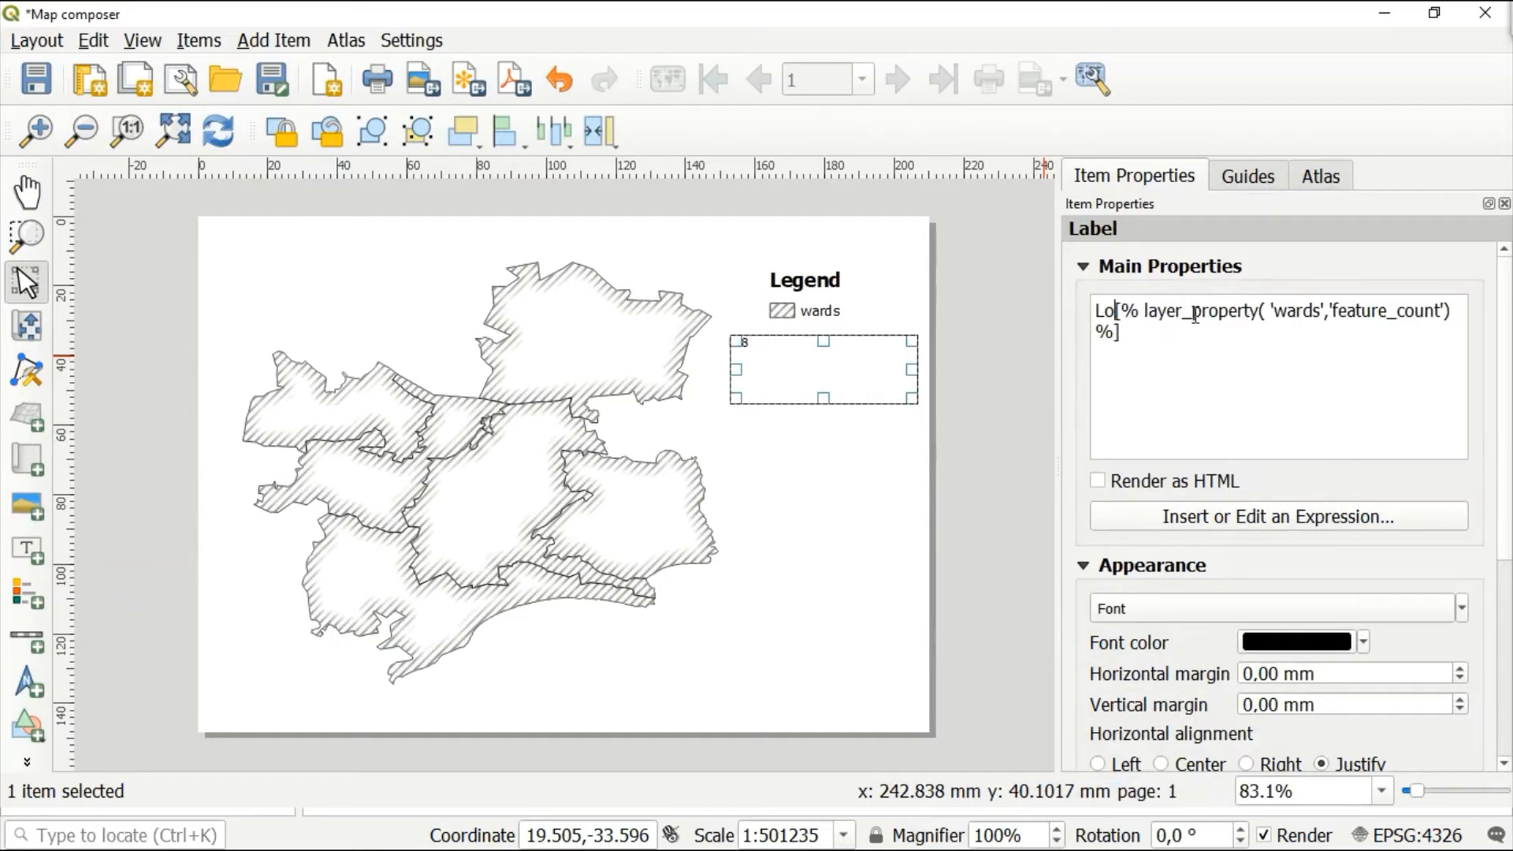
type("Feature")
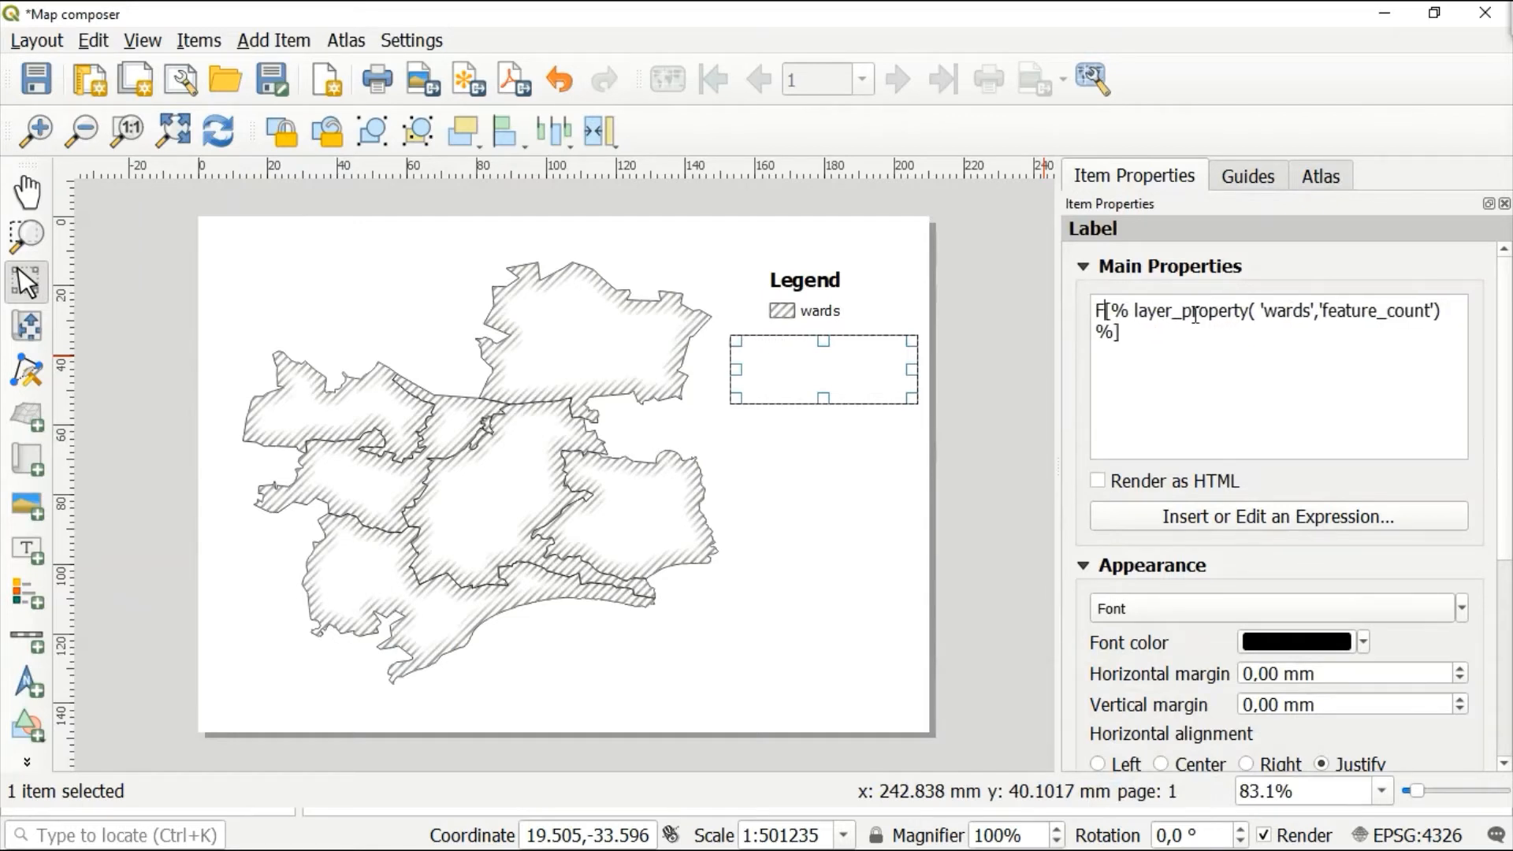
type("s")
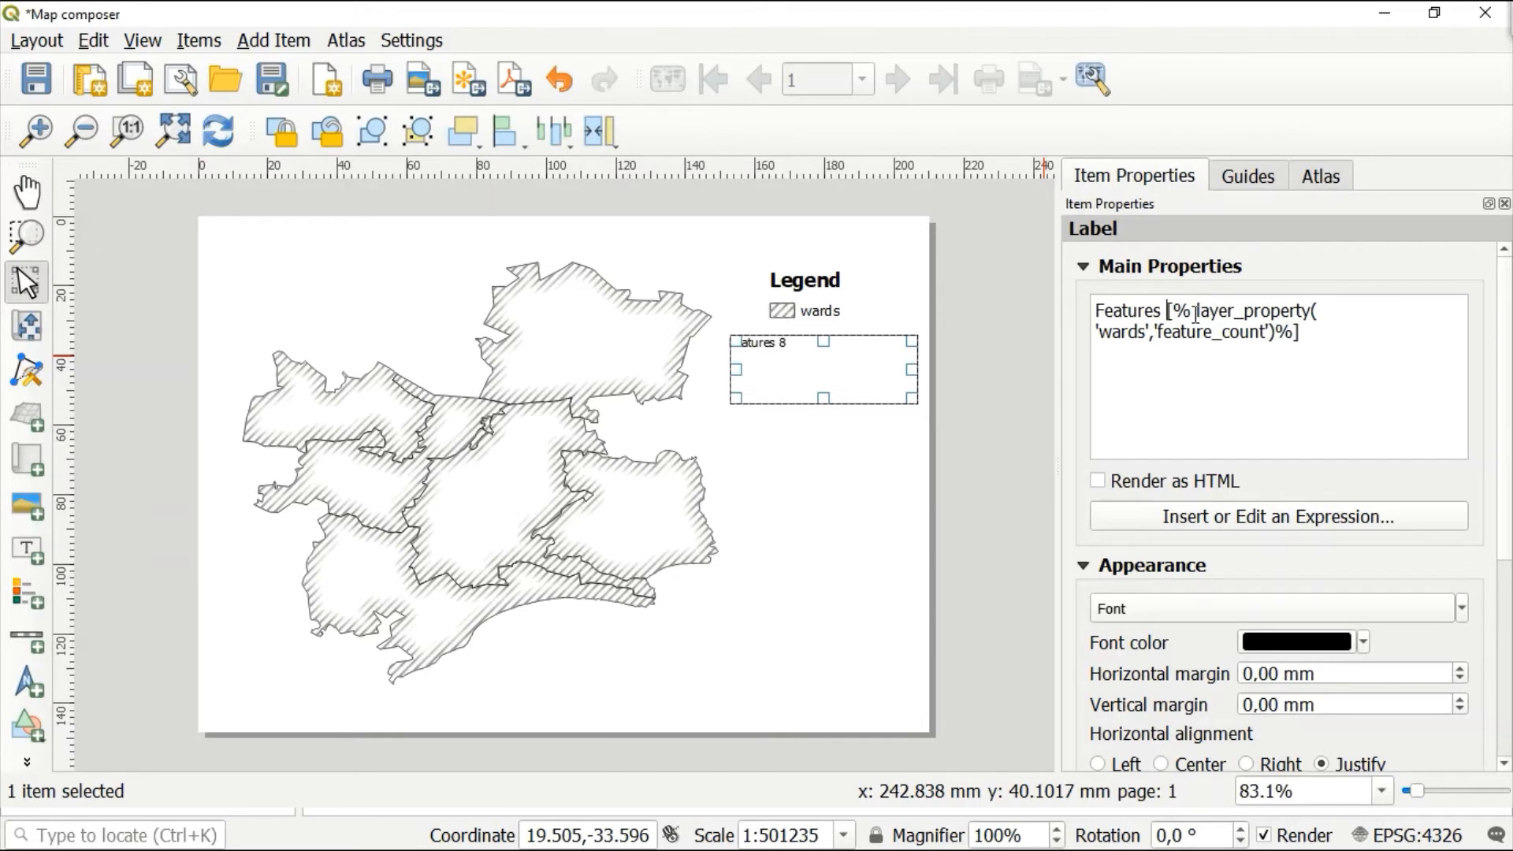
type("in wards")
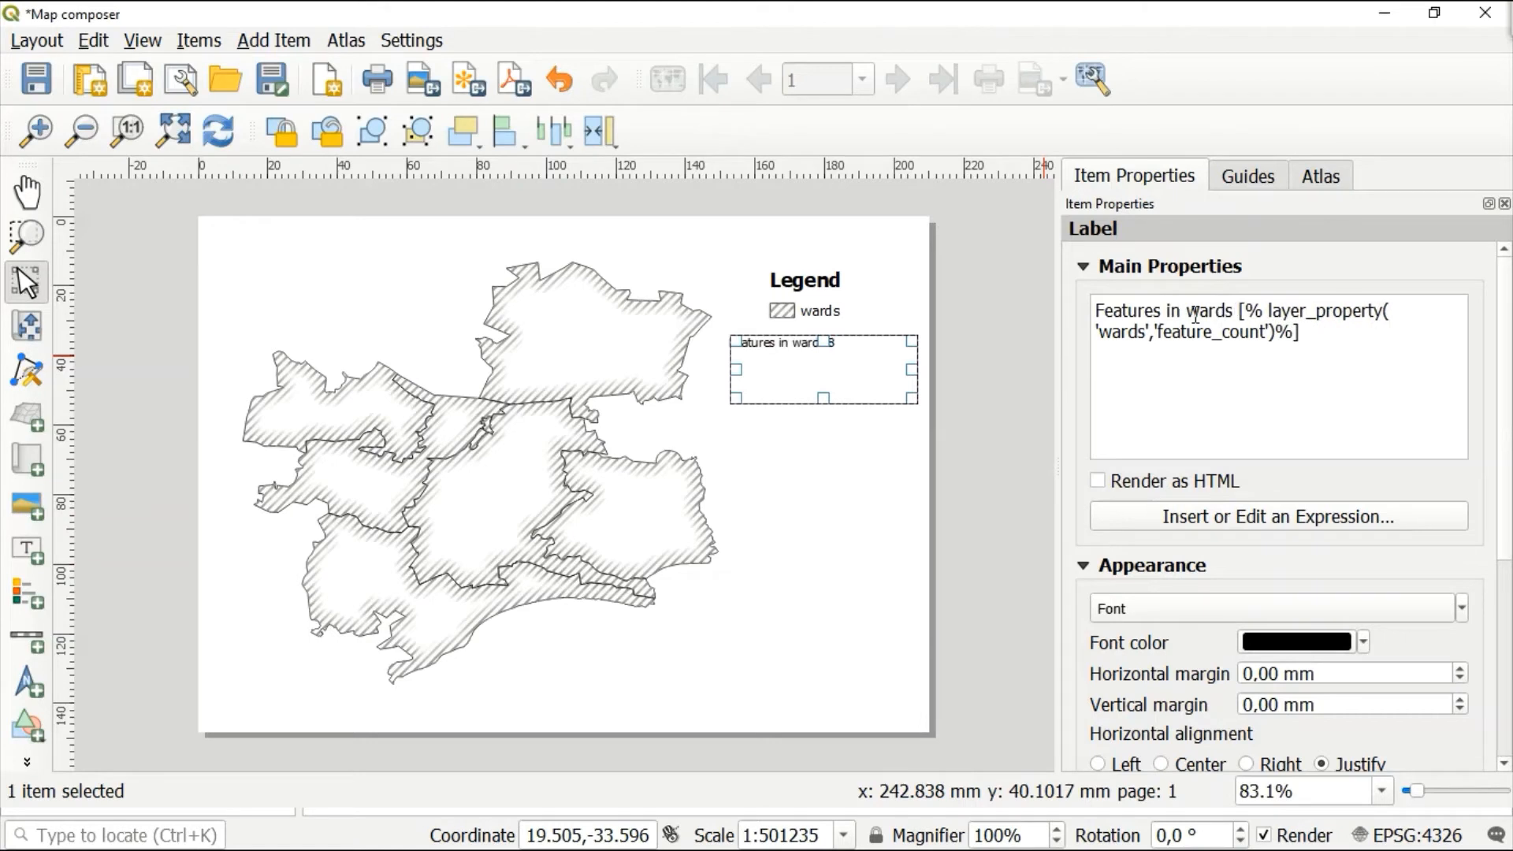
Reword the label text to "Features in Wards Layer" and put the expression on its own indented line below
key("BackSpace")
key("BackSpace")
key("BackSpace")
key("BackSpace")
key("BackSpace")
key("BackSpace")
type("Wards La")
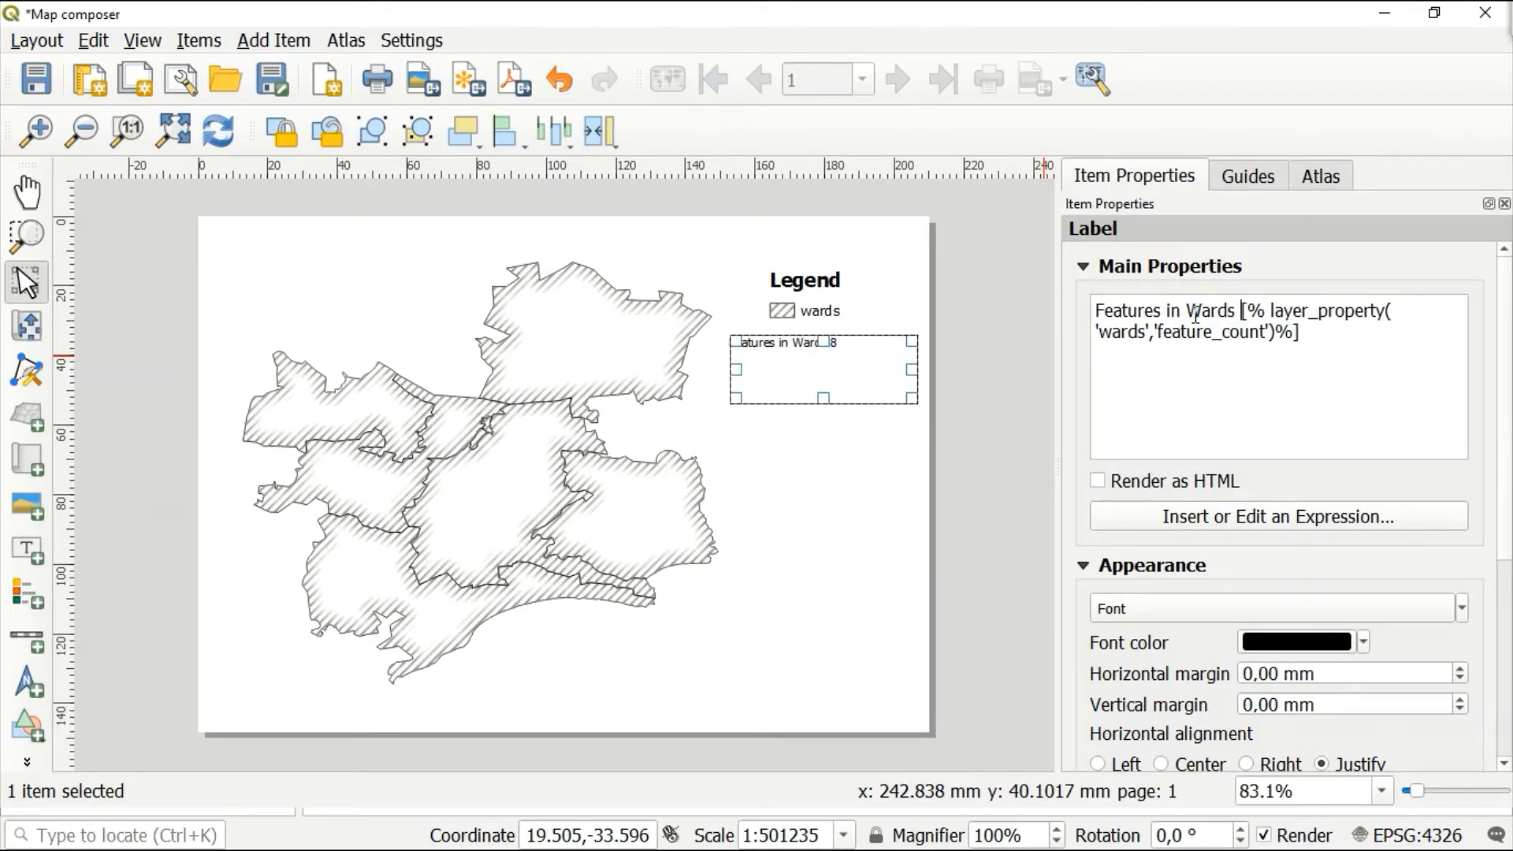
type("yer")
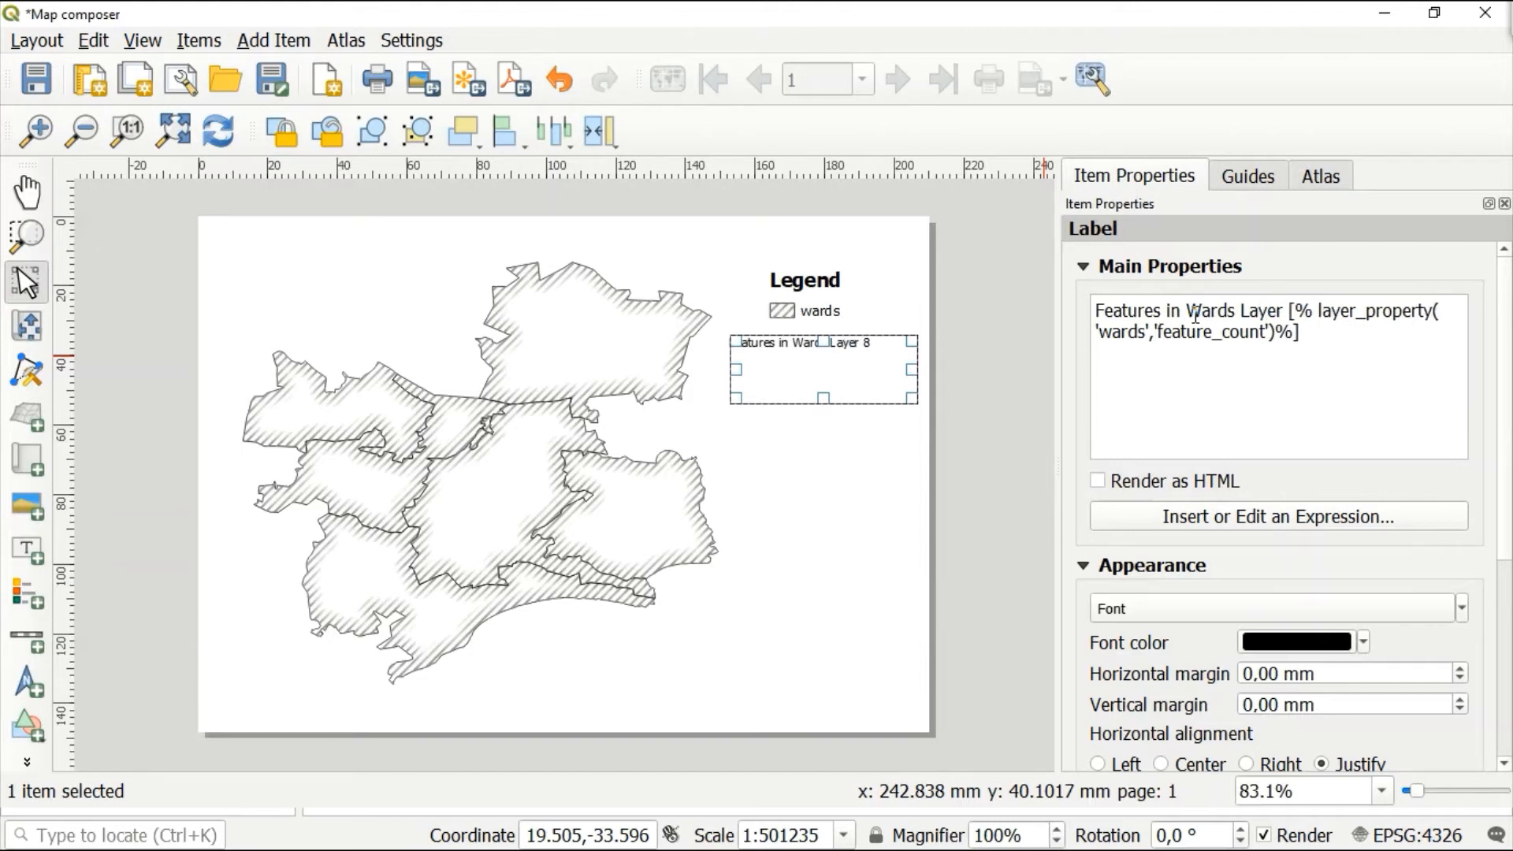
key("Return")
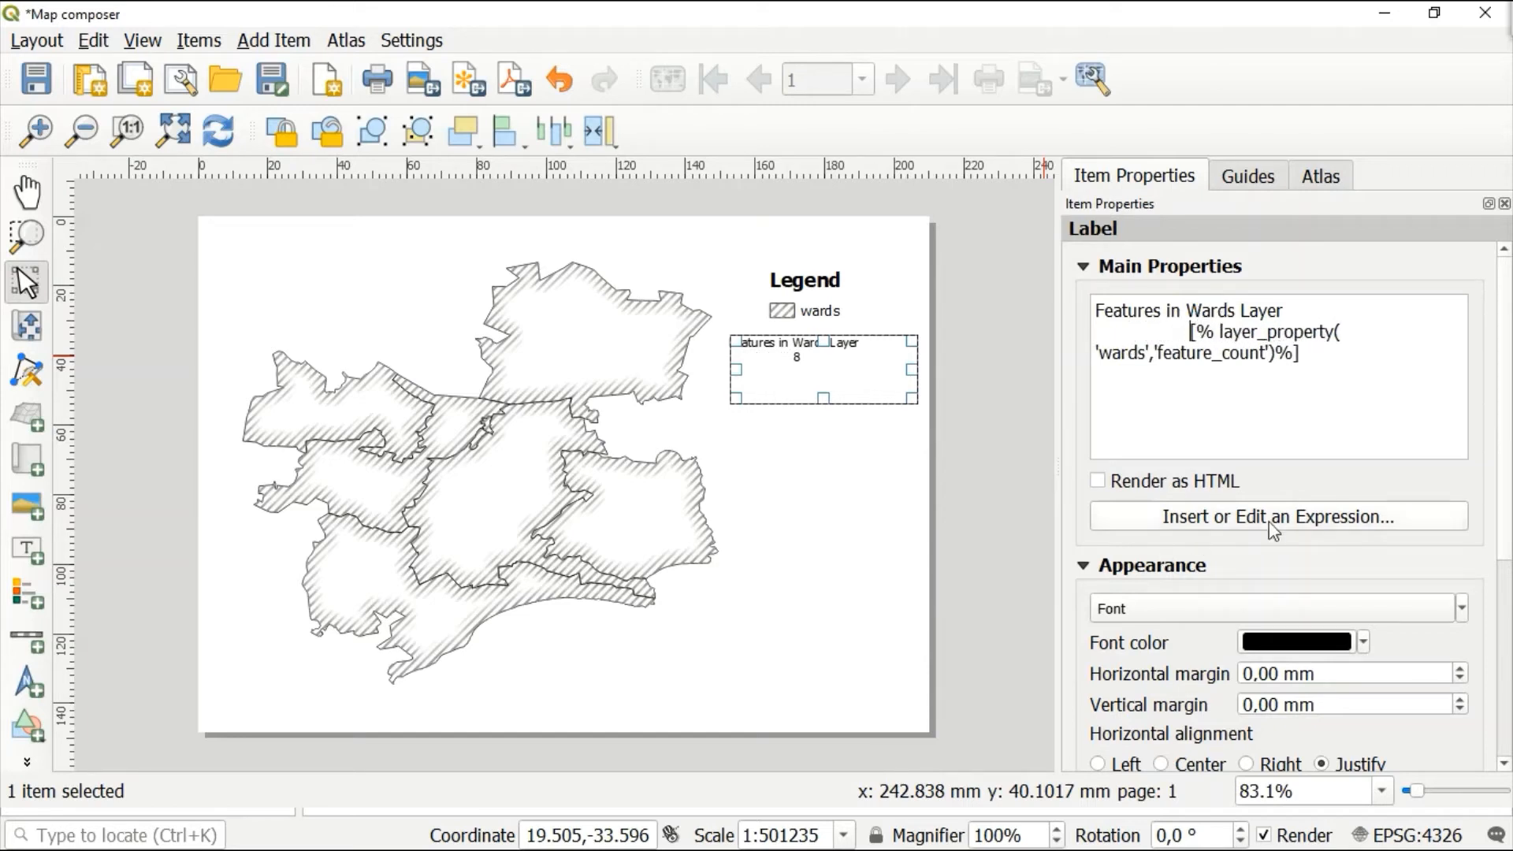
Set the feature-count label's font to bold, size 16
left_click(1317, 640)
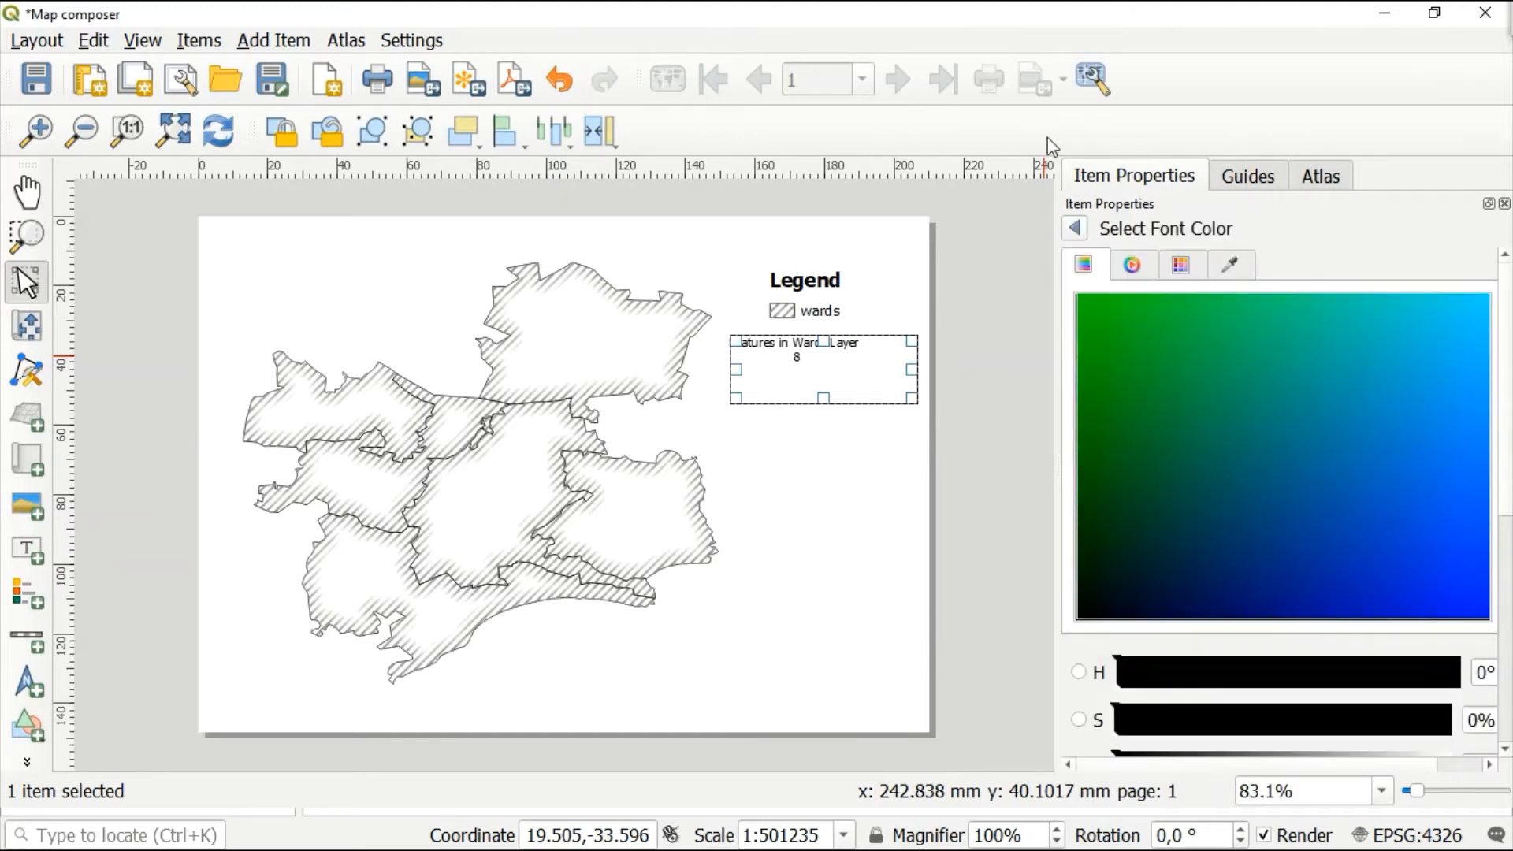
left_click(1074, 227)
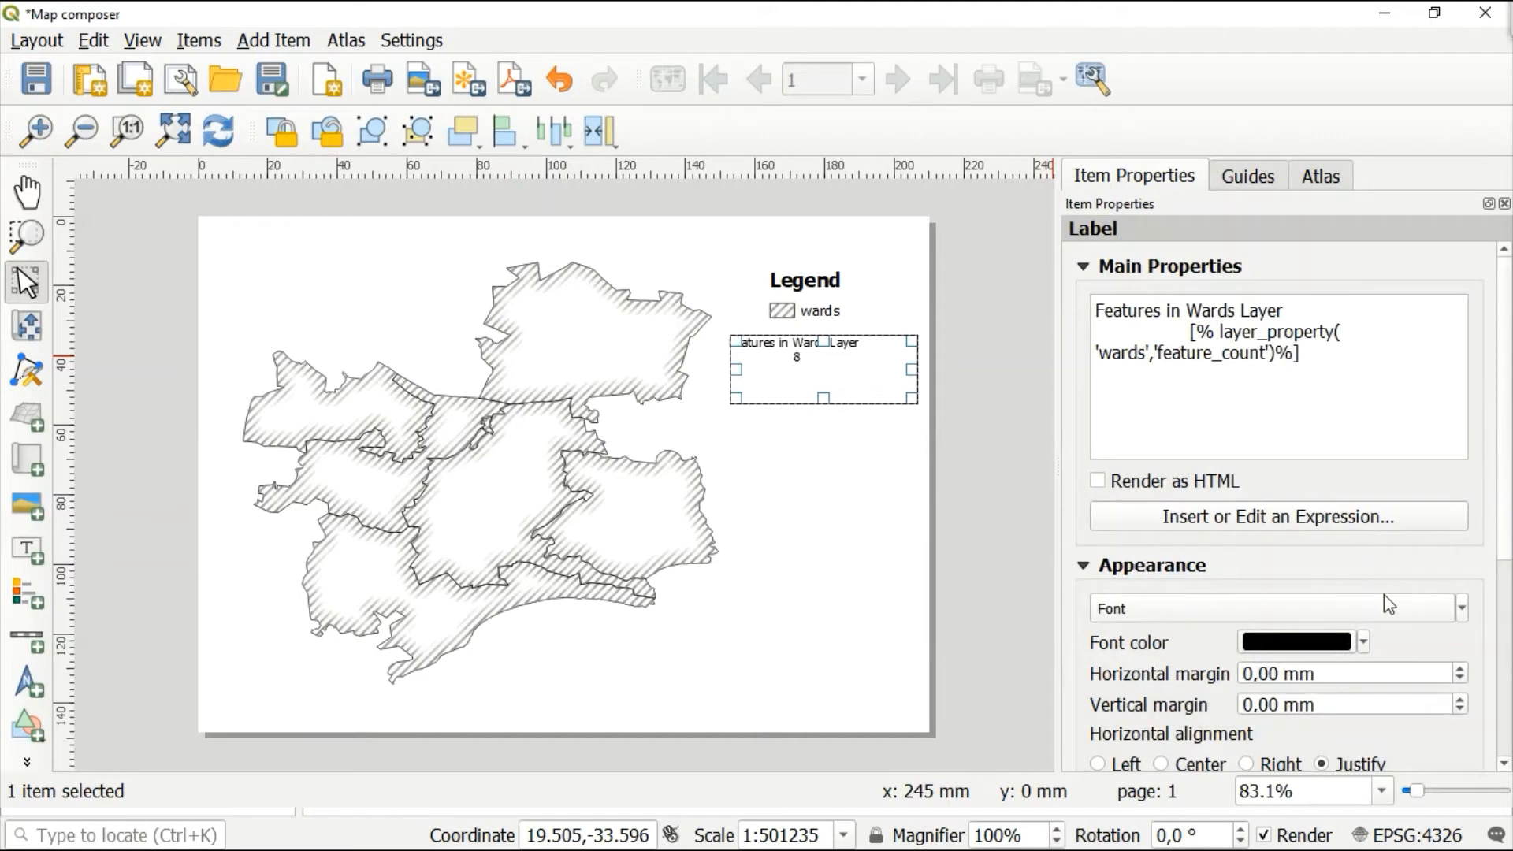
left_click(1451, 621)
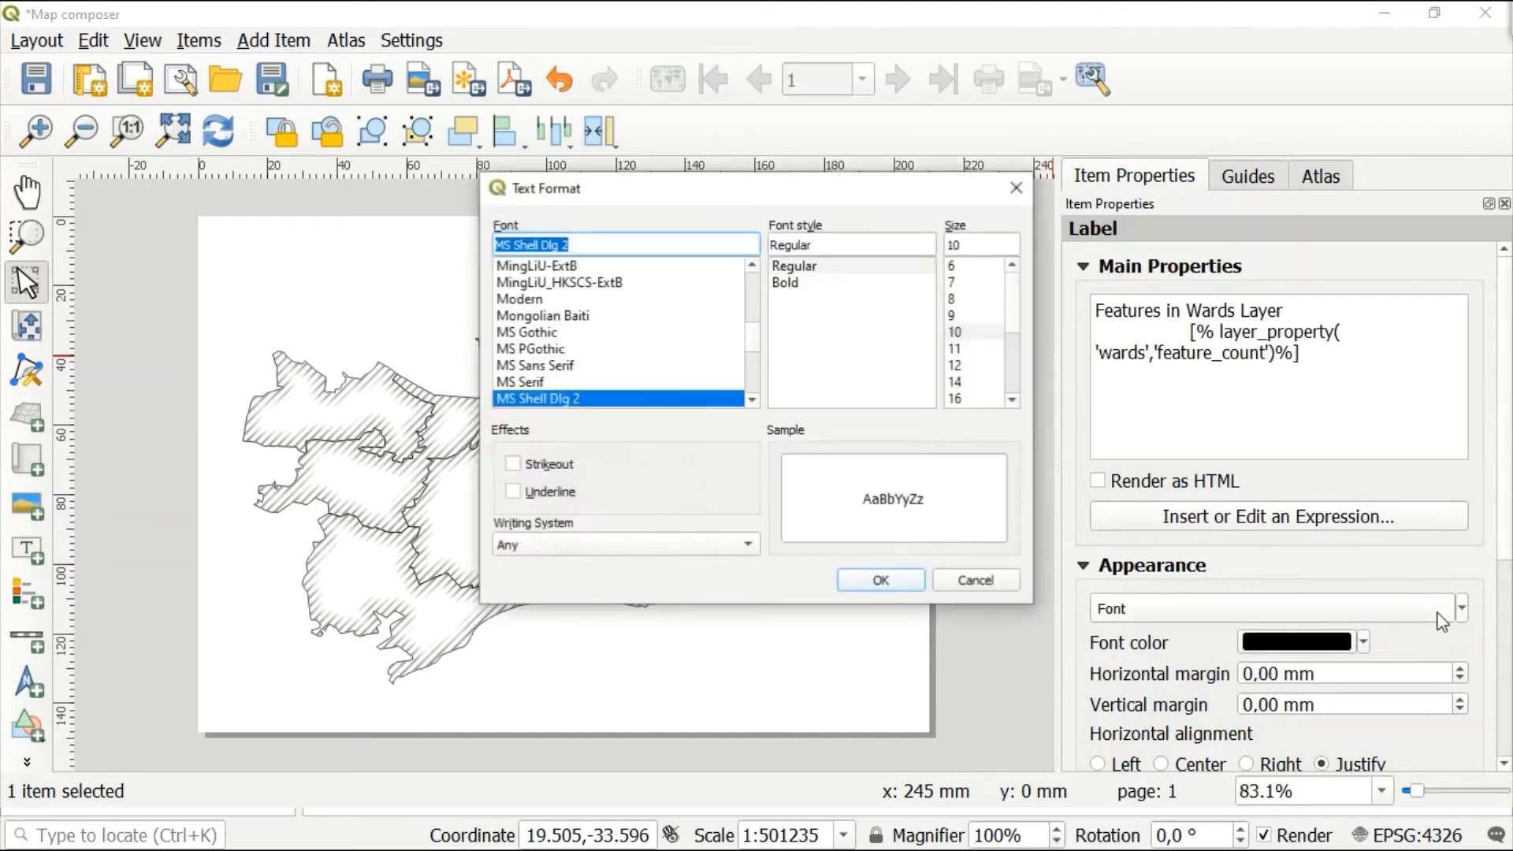
left_click(786, 283)
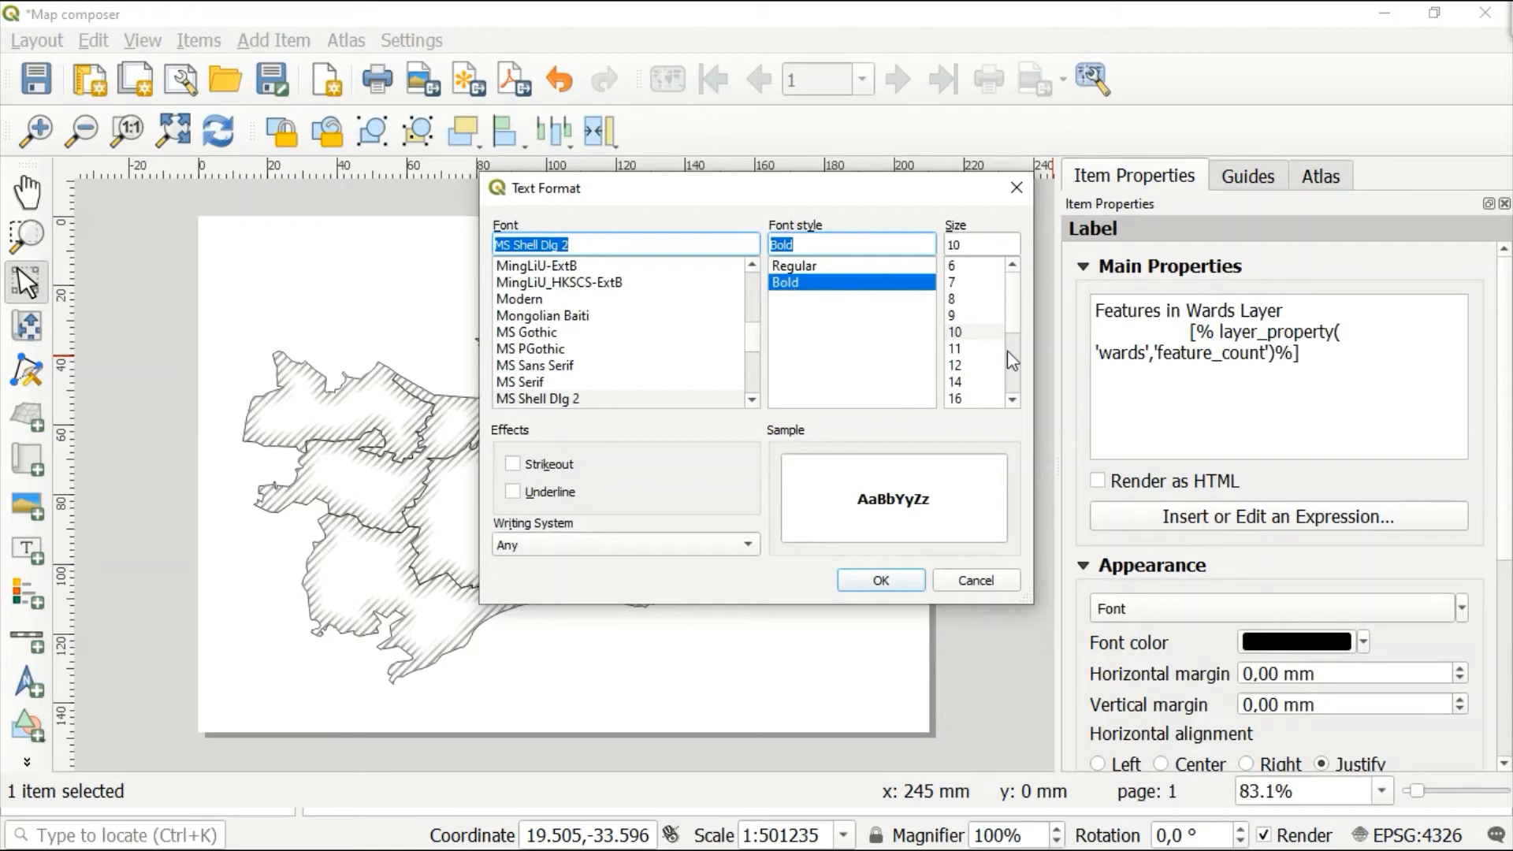
left_click(955, 399)
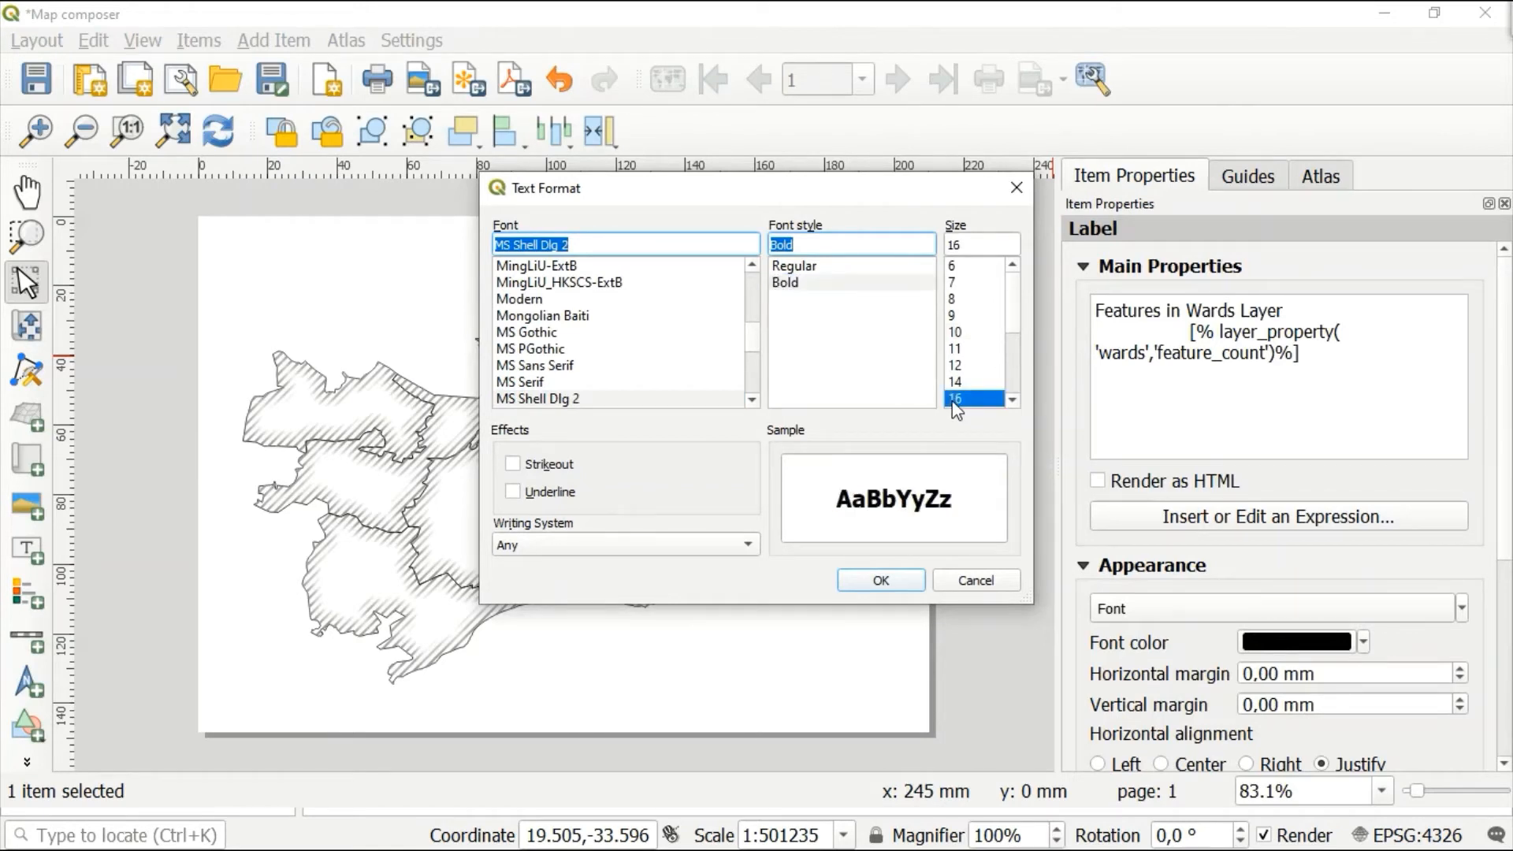
left_click(906, 581)
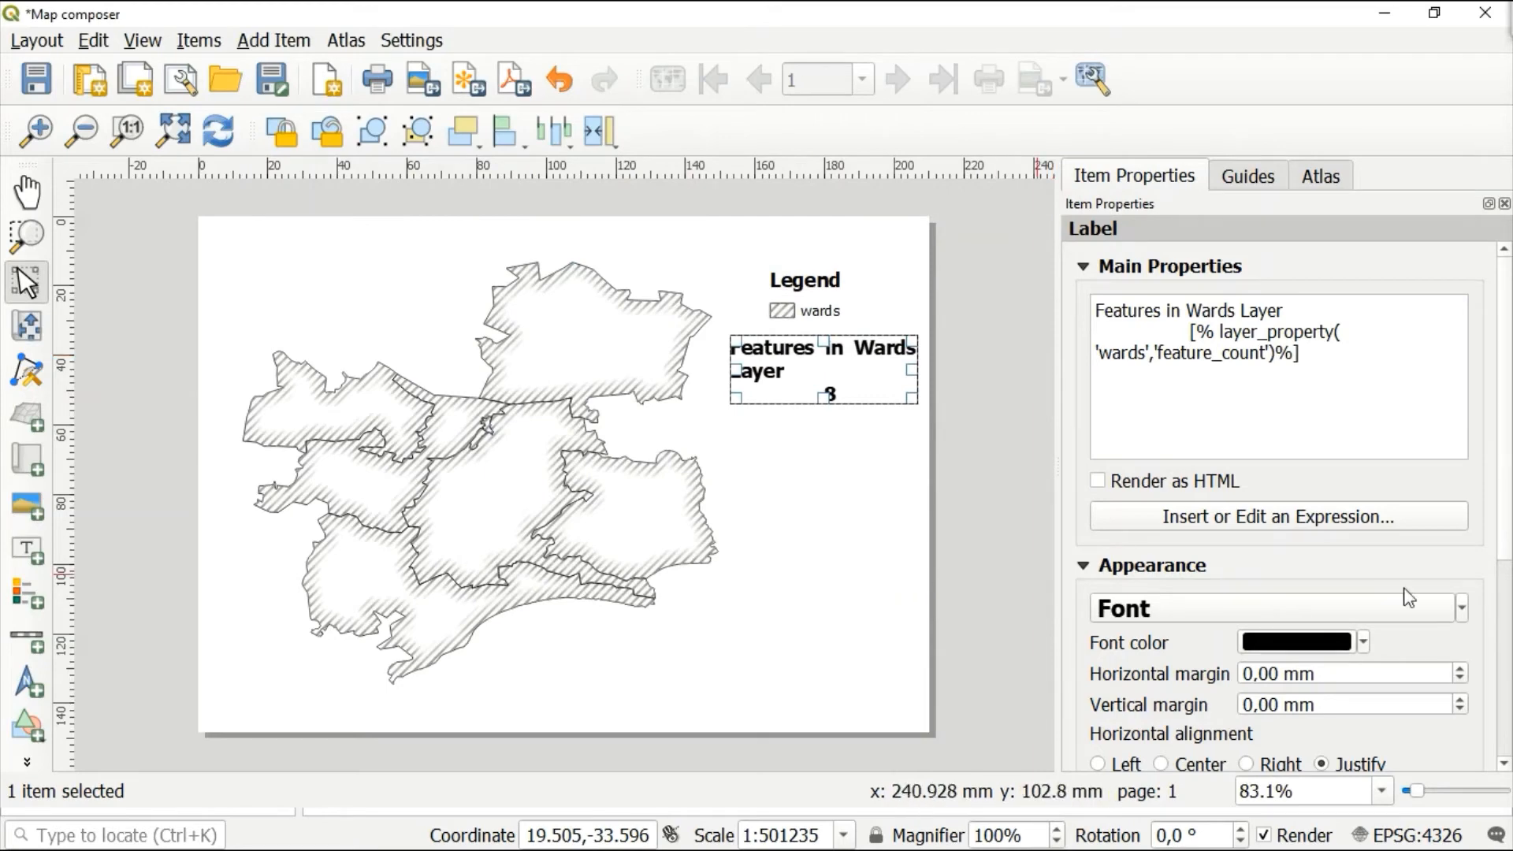
Reduce the feature-count label's font size, trying 14 before settling on 12
left_click(1422, 608)
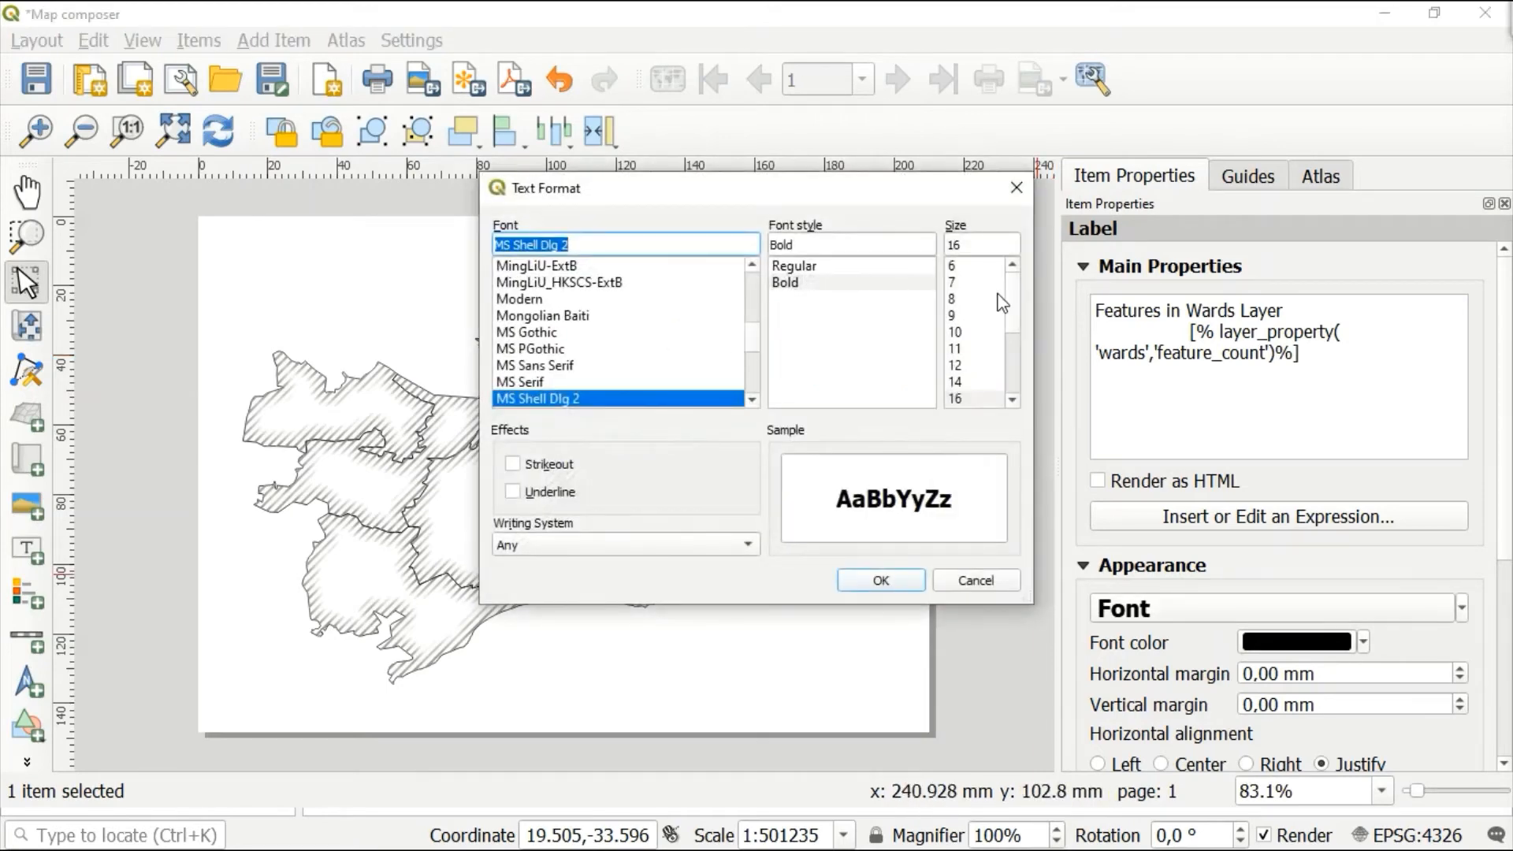
left_click(957, 382)
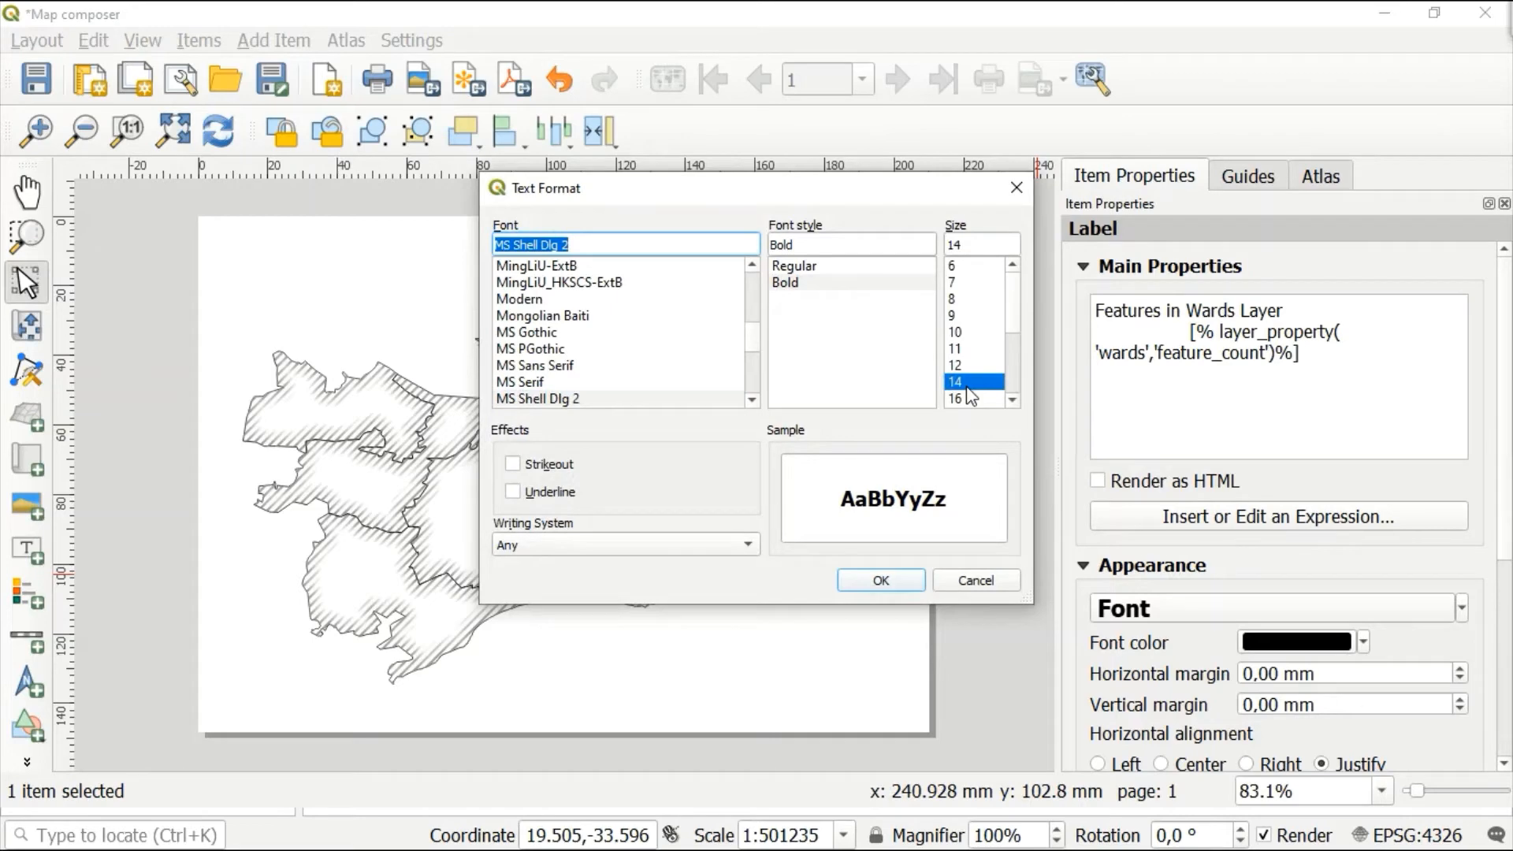
left_click(873, 581)
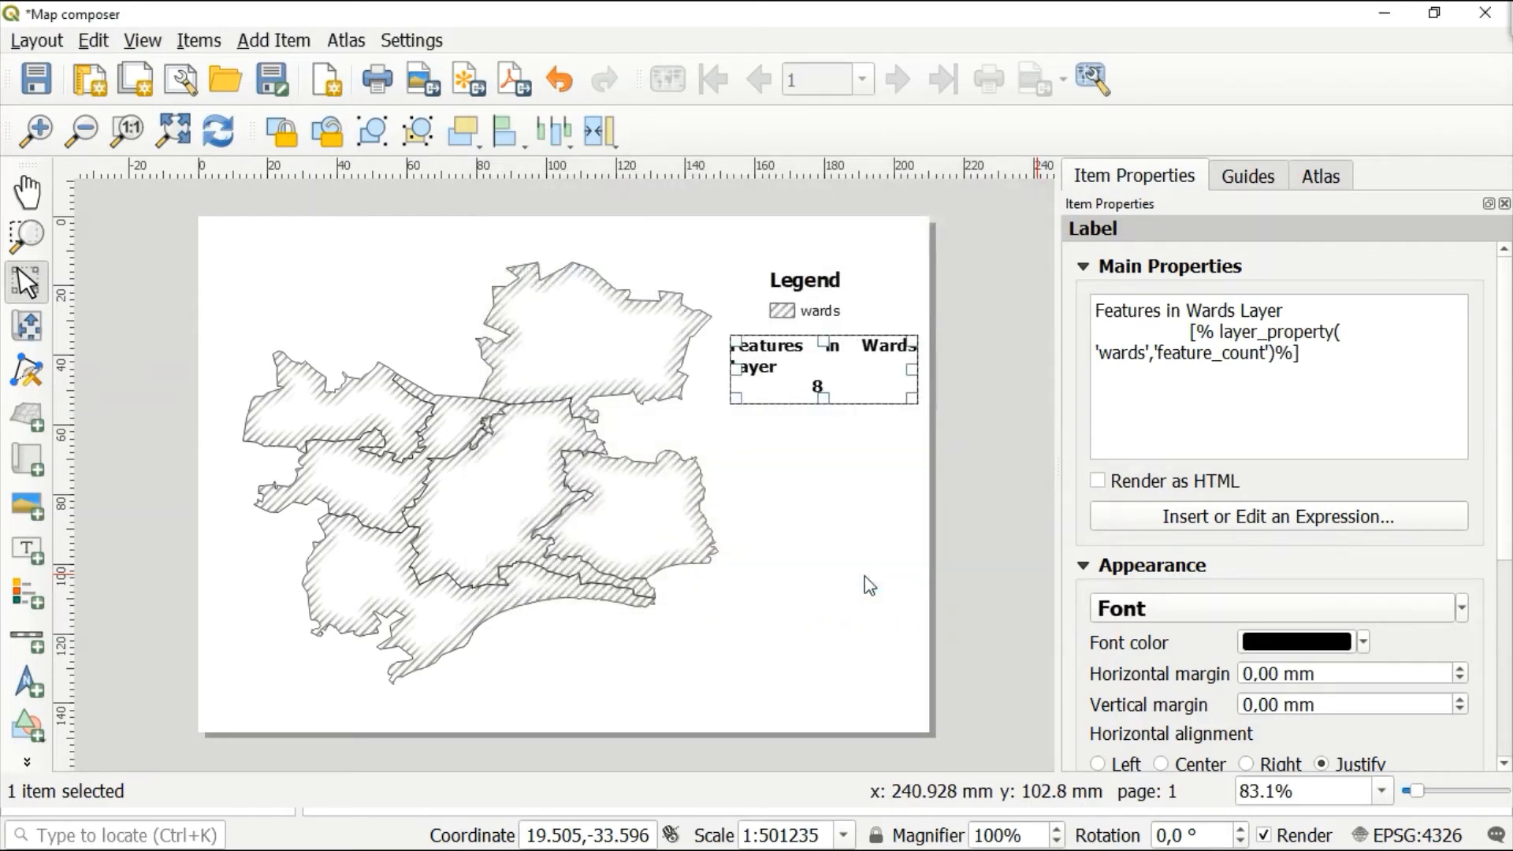
left_click(1392, 614)
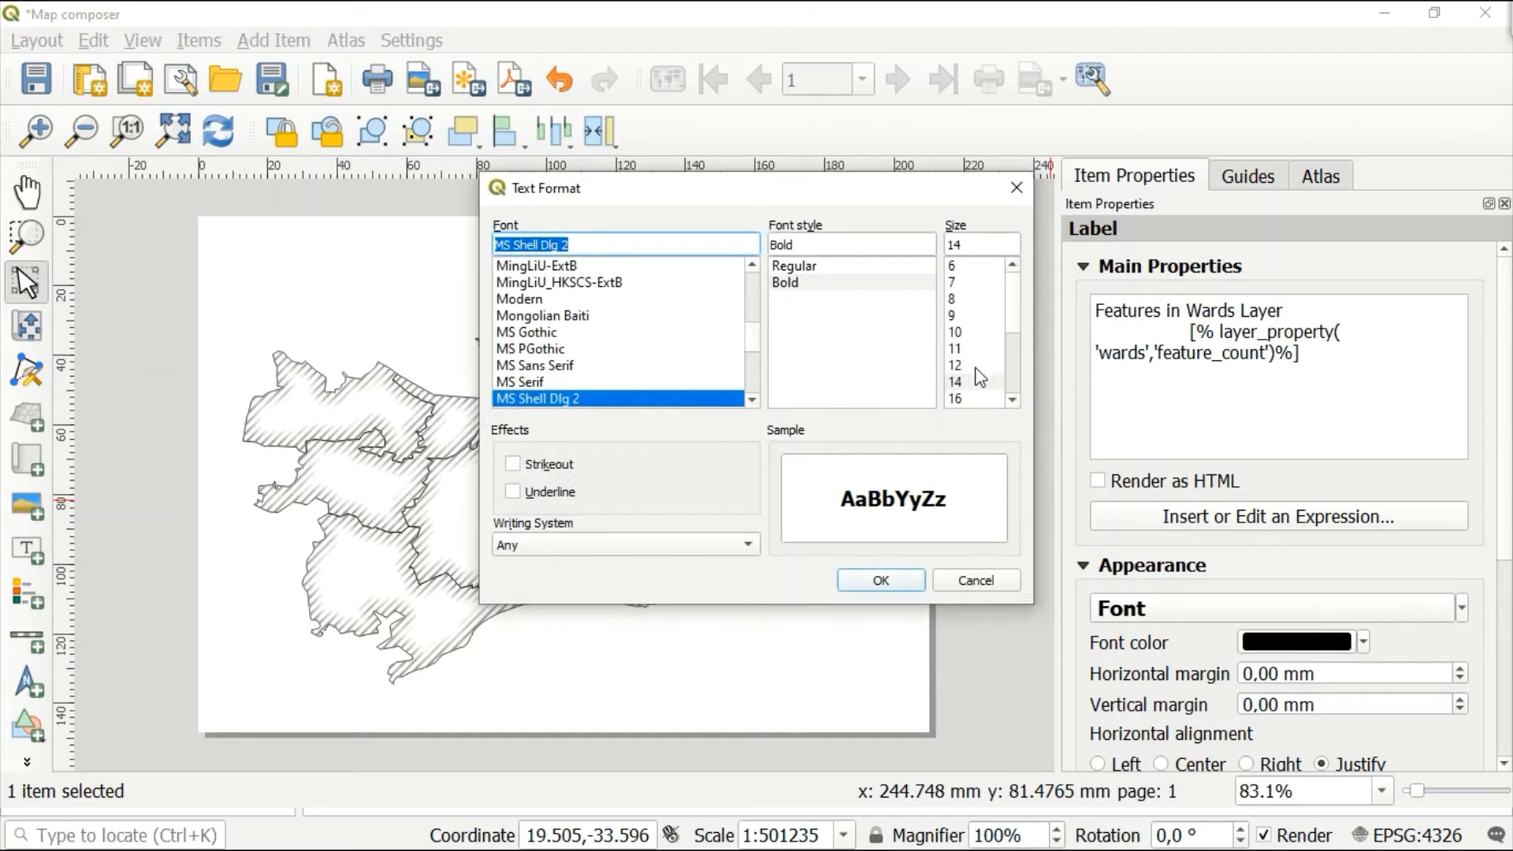
left_click(976, 366)
left_click(919, 581)
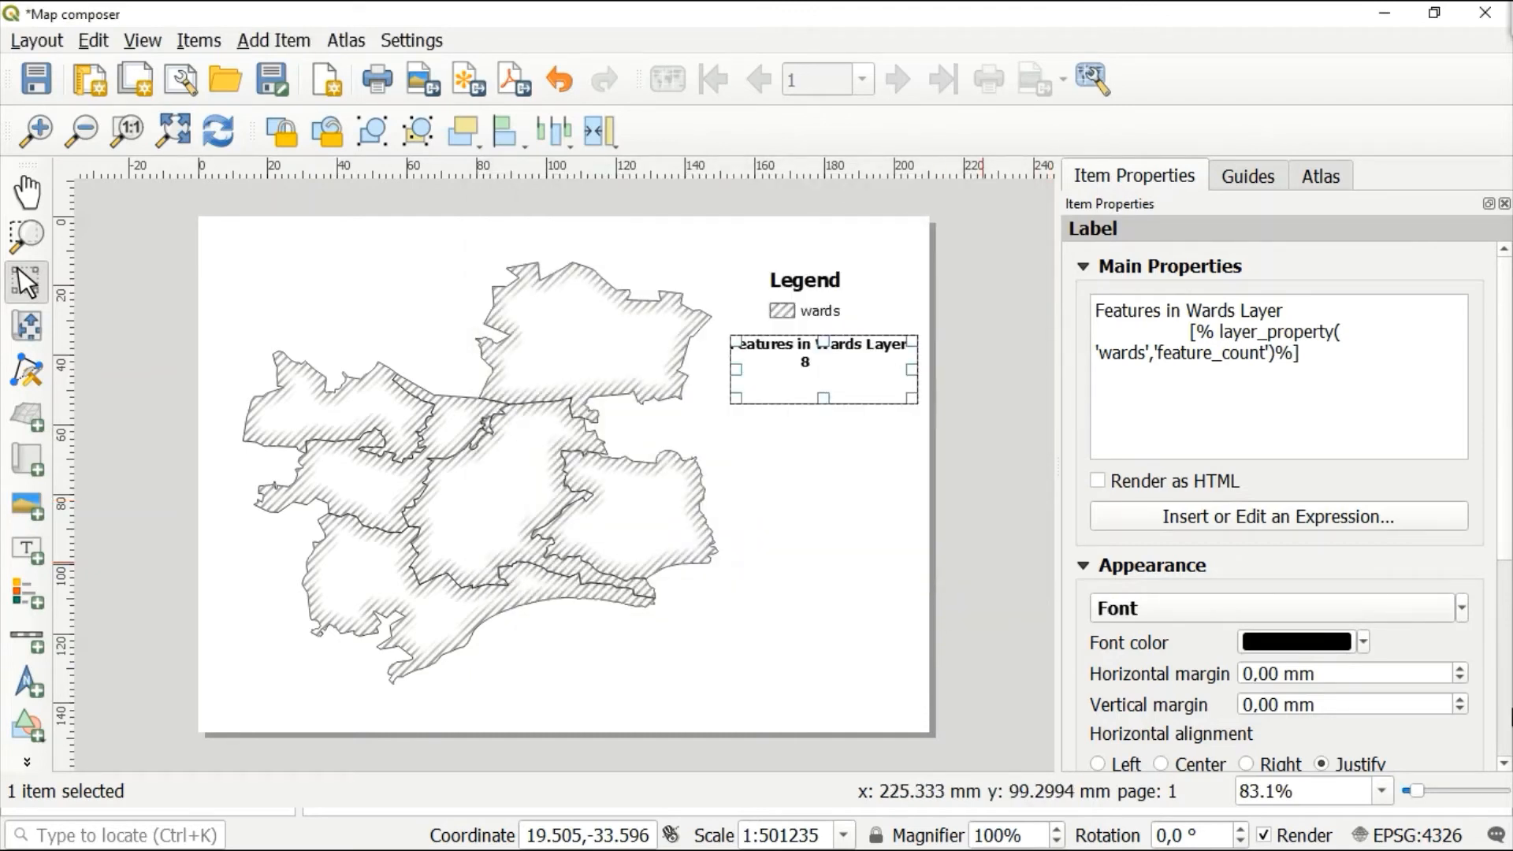
Try centred text in the feature-count label, then set its horizontal alignment to Left and its vertical alignment to Middle
left_click(1504, 763)
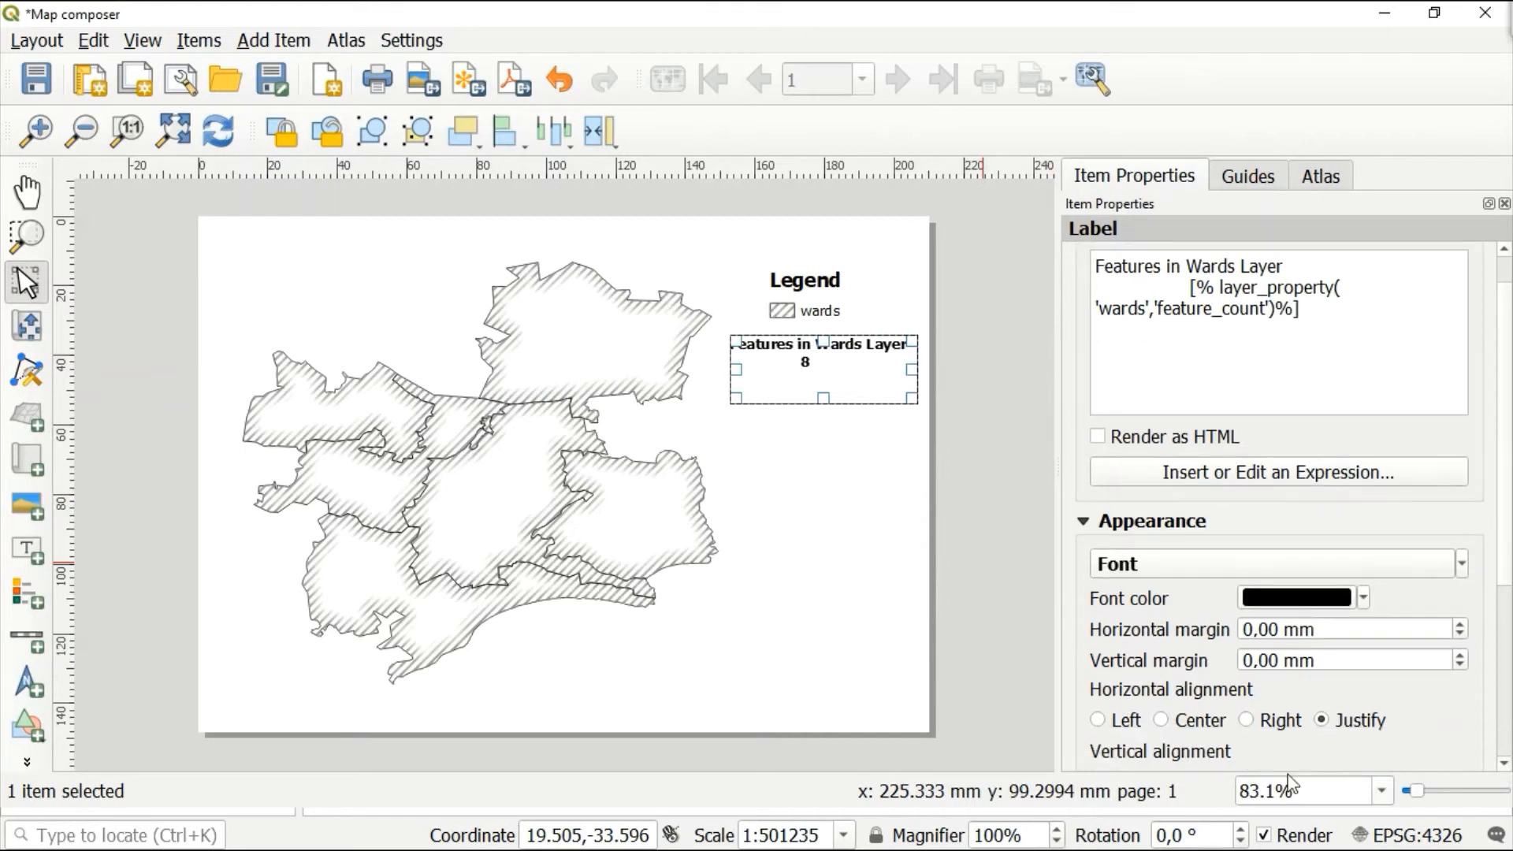
left_click(1162, 720)
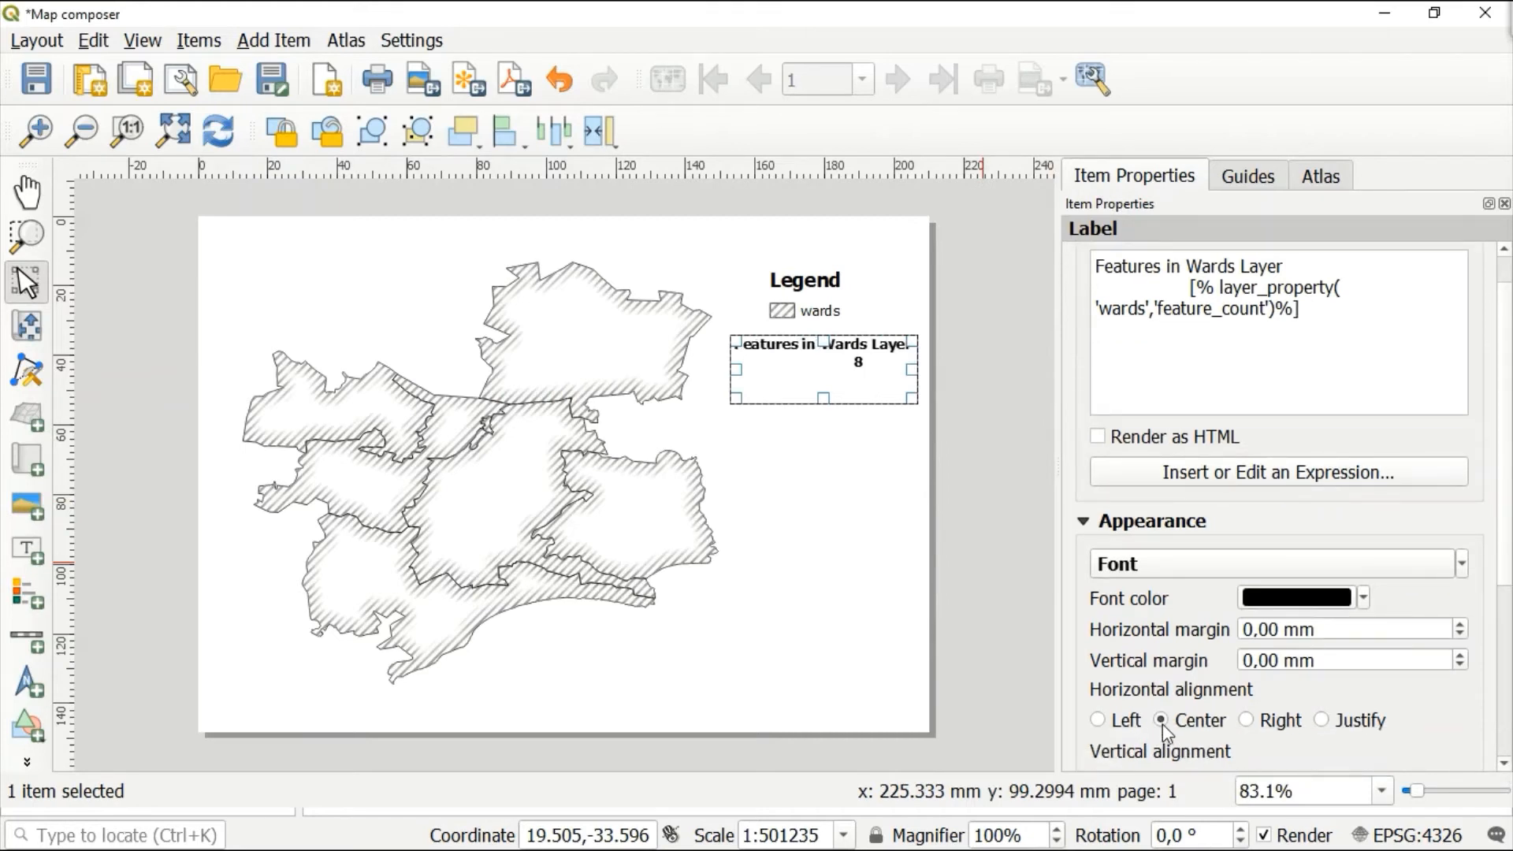
left_click(1098, 722)
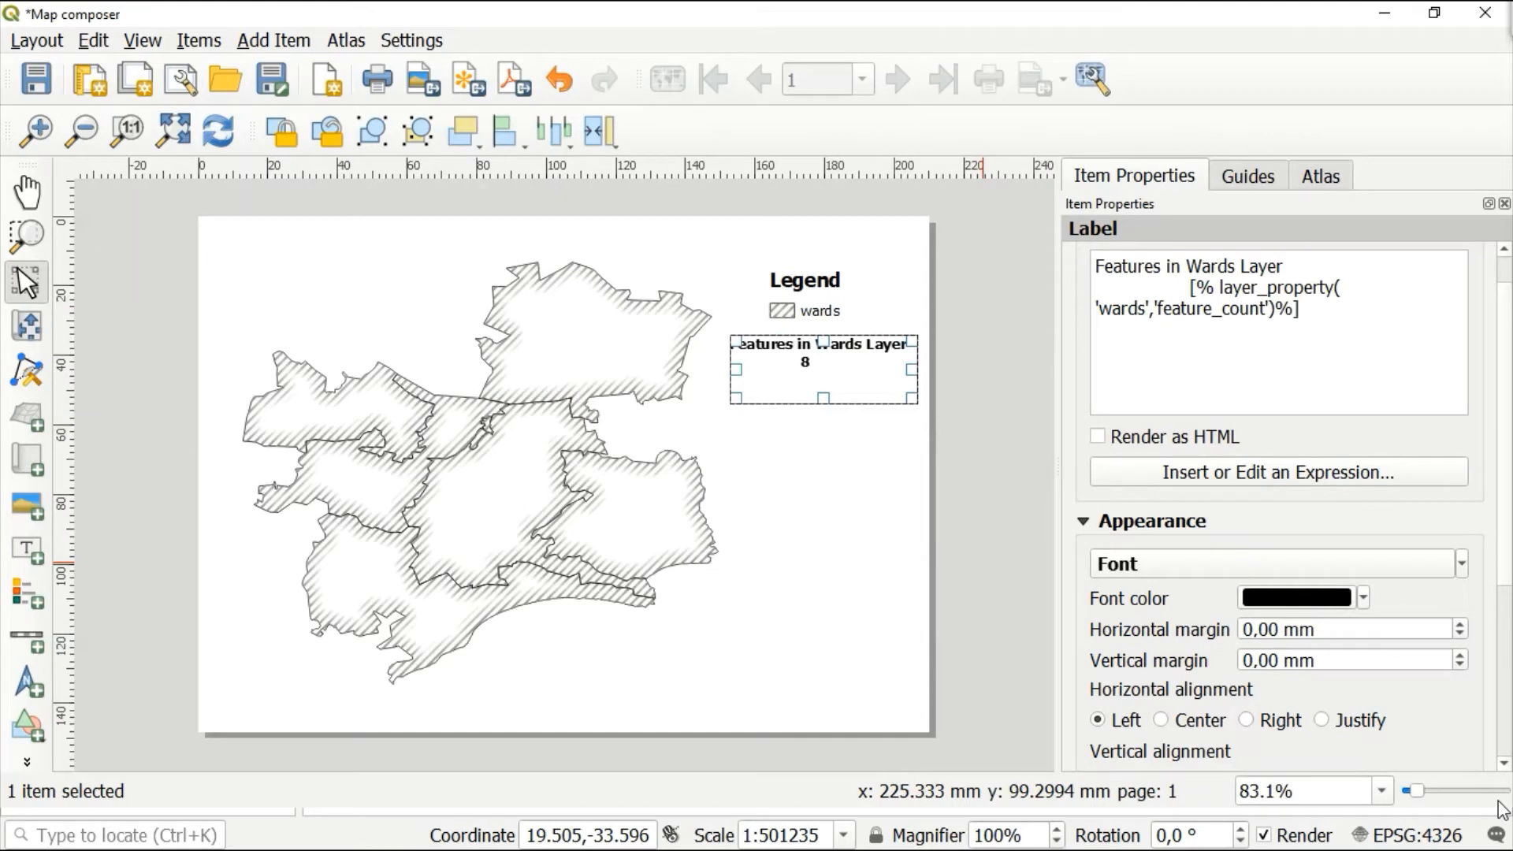
scroll(1502, 765, "down", 2)
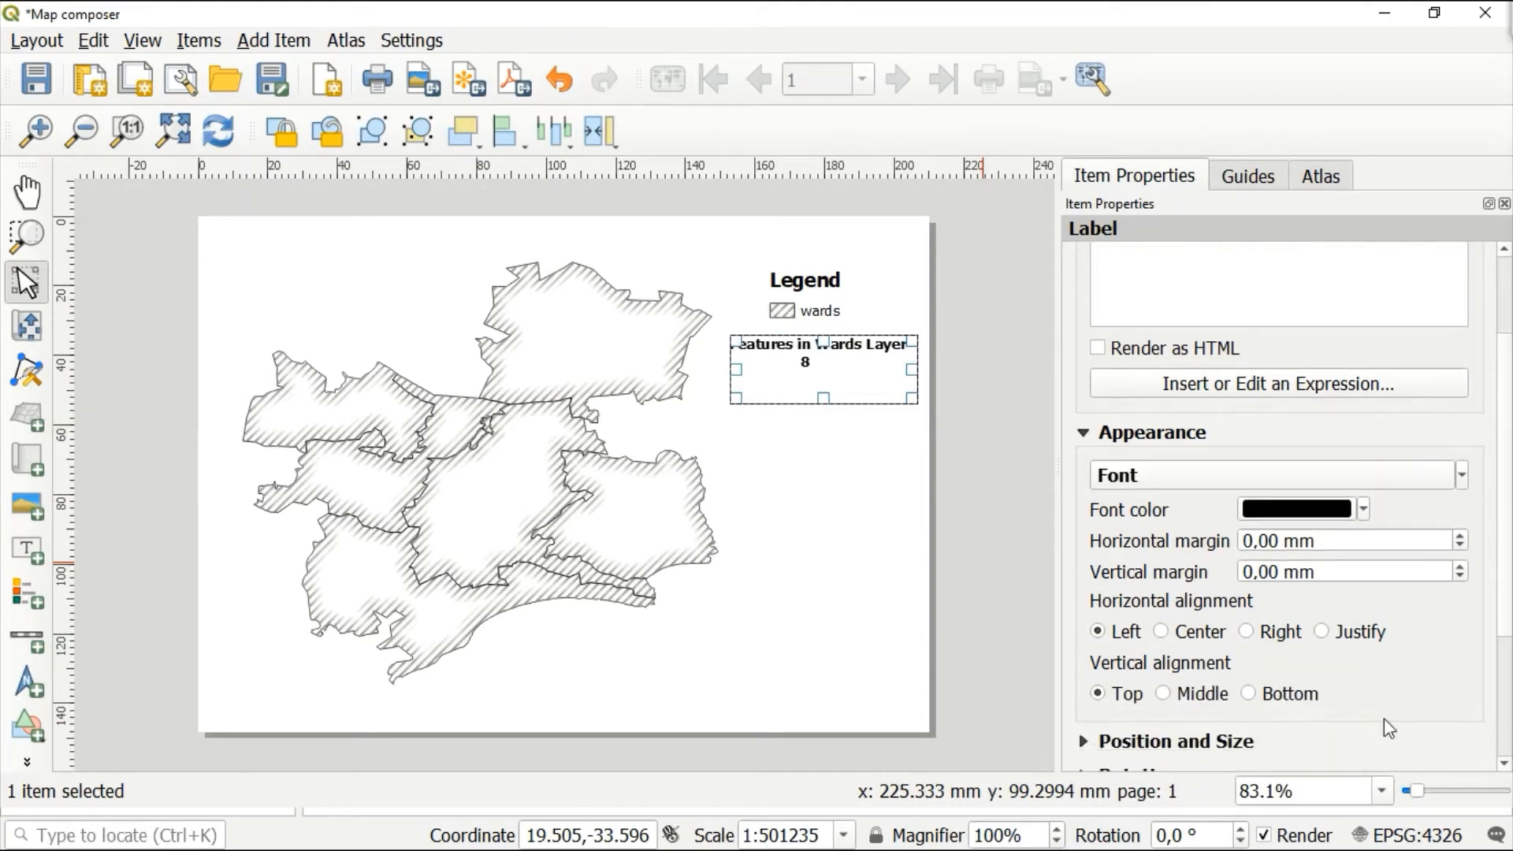
left_click(1172, 696)
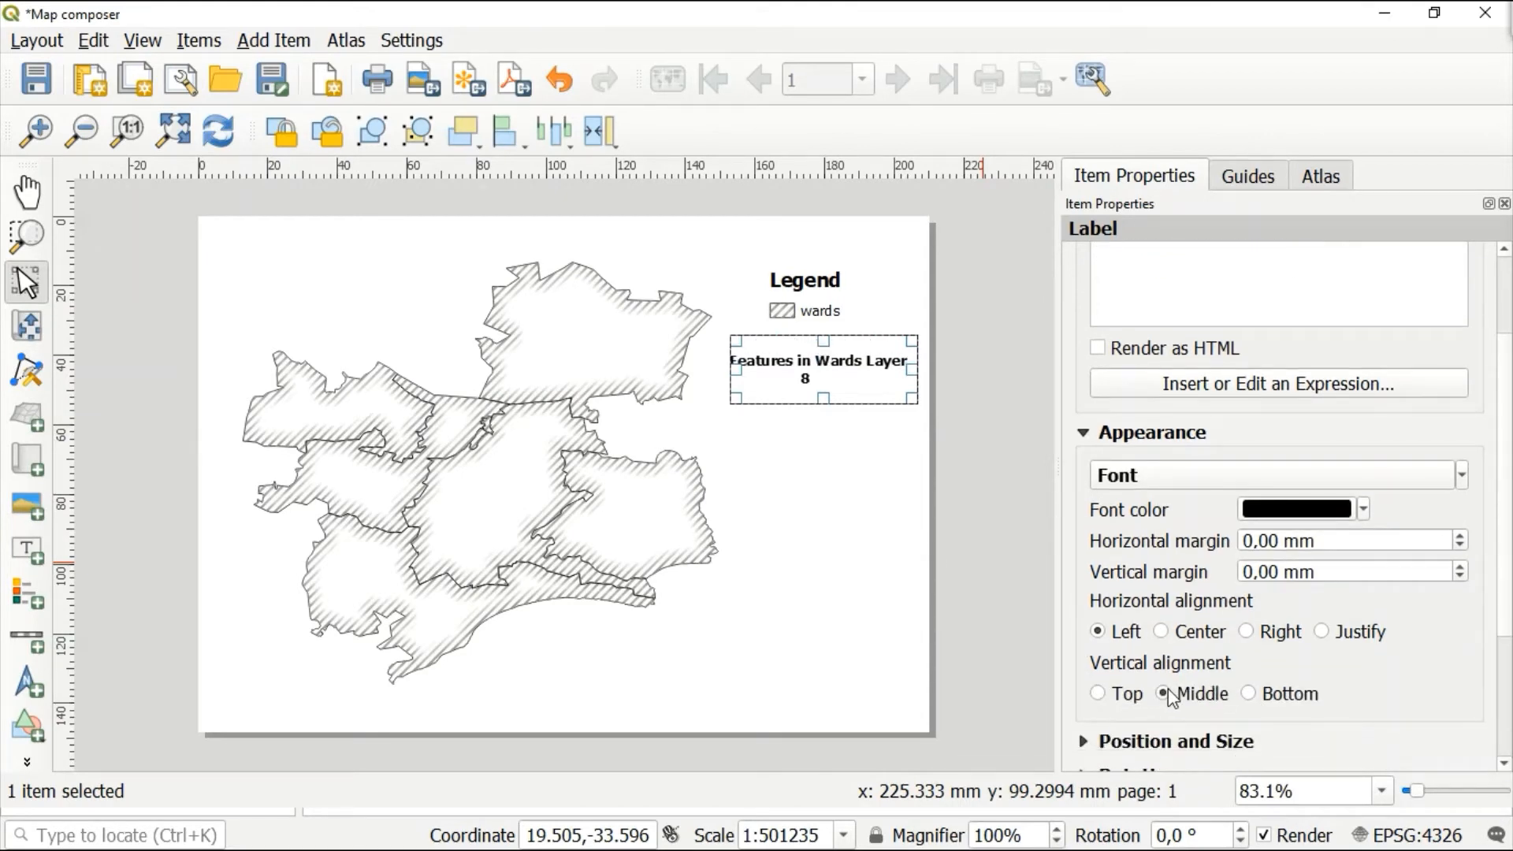
Enable a frame around the feature-count label and leave the label deselected
left_click(1504, 764)
scroll(1318, 734, "down", 3)
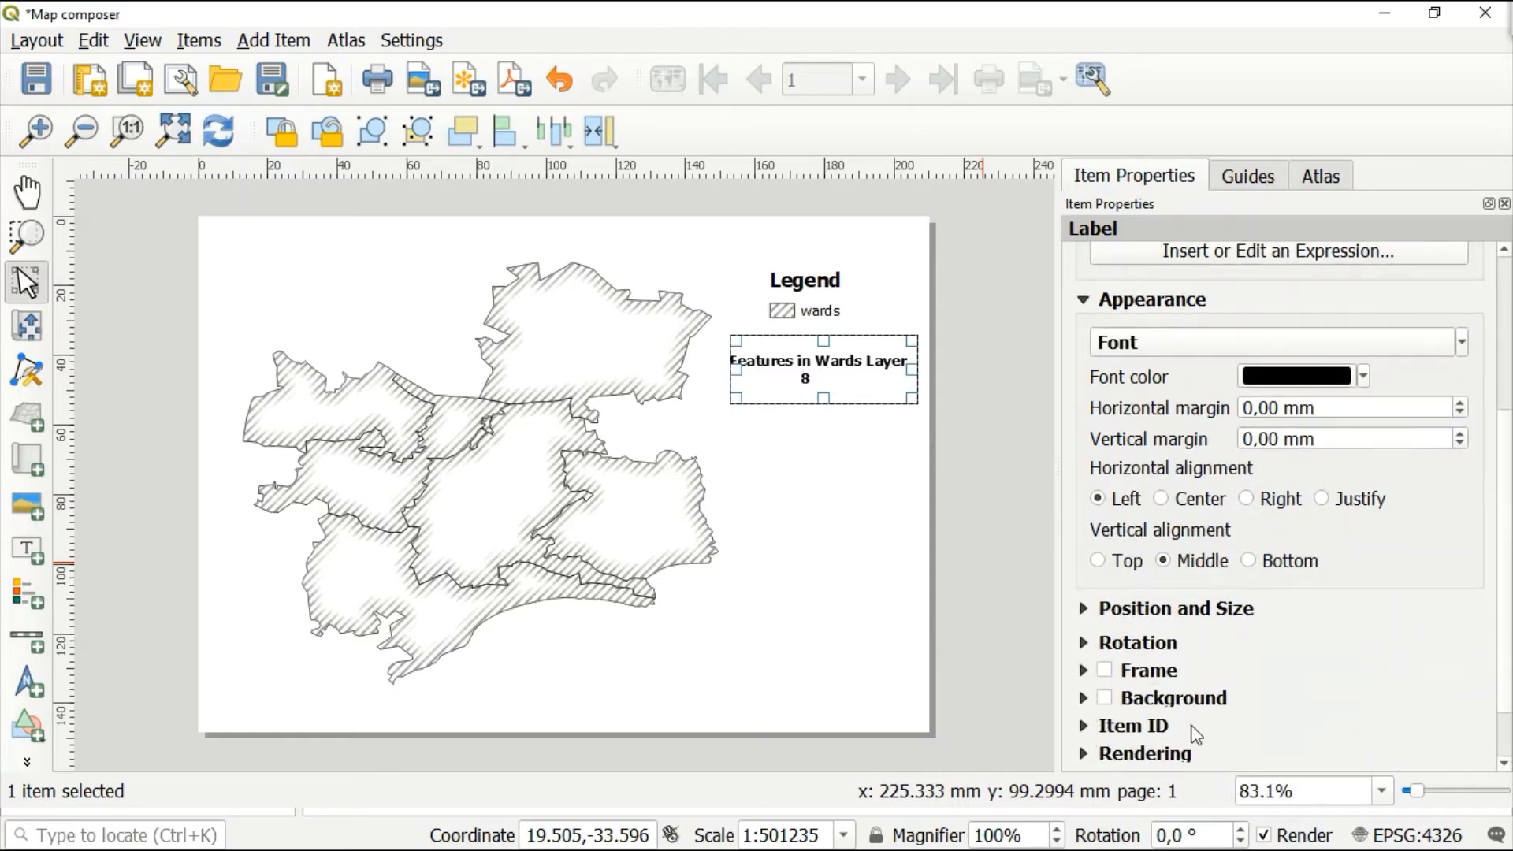
left_click(1106, 671)
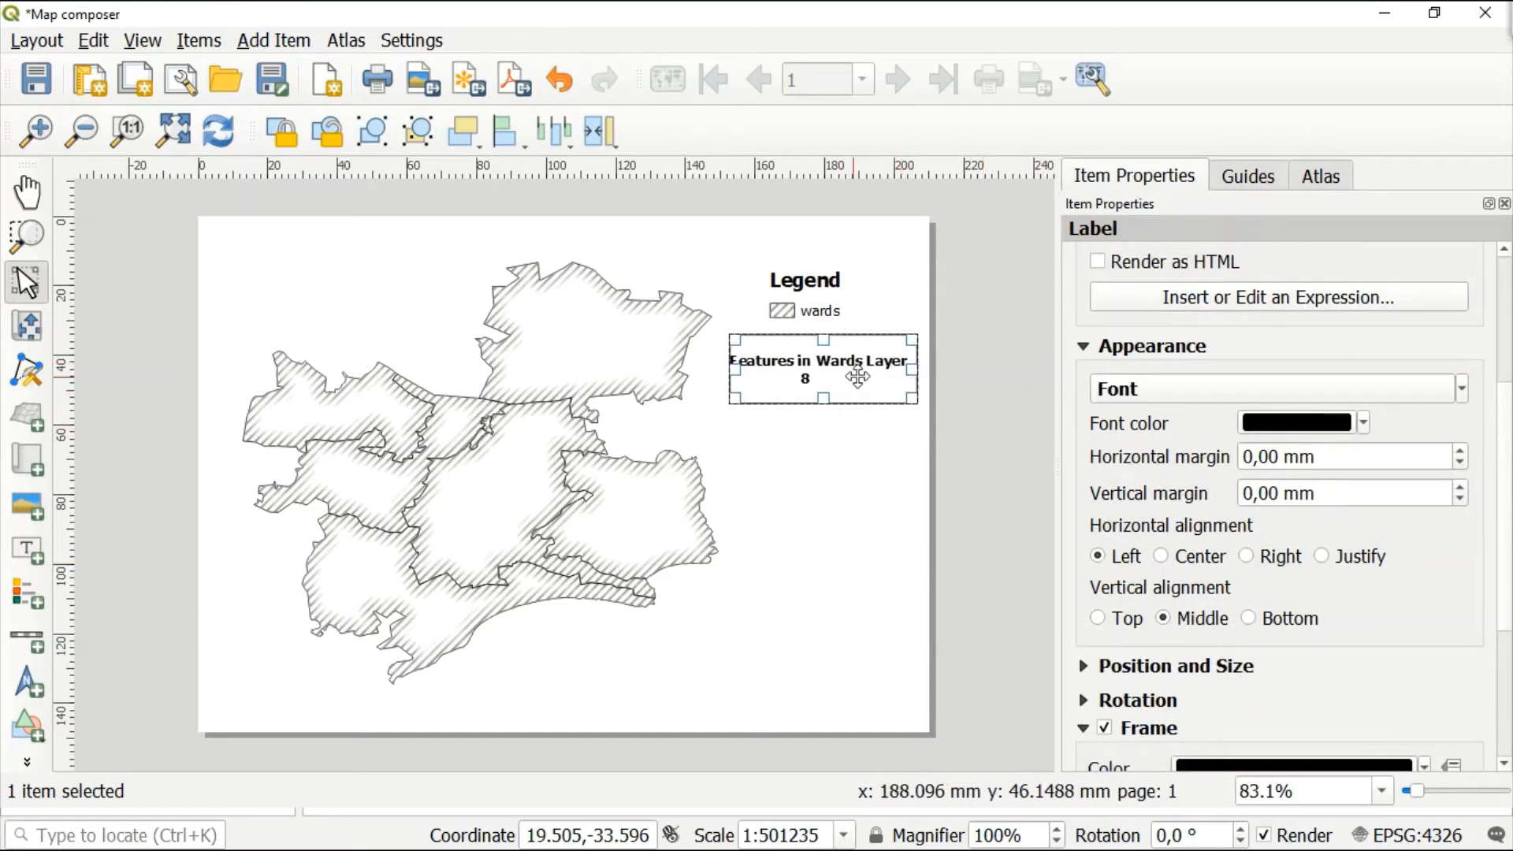
left_click(766, 455)
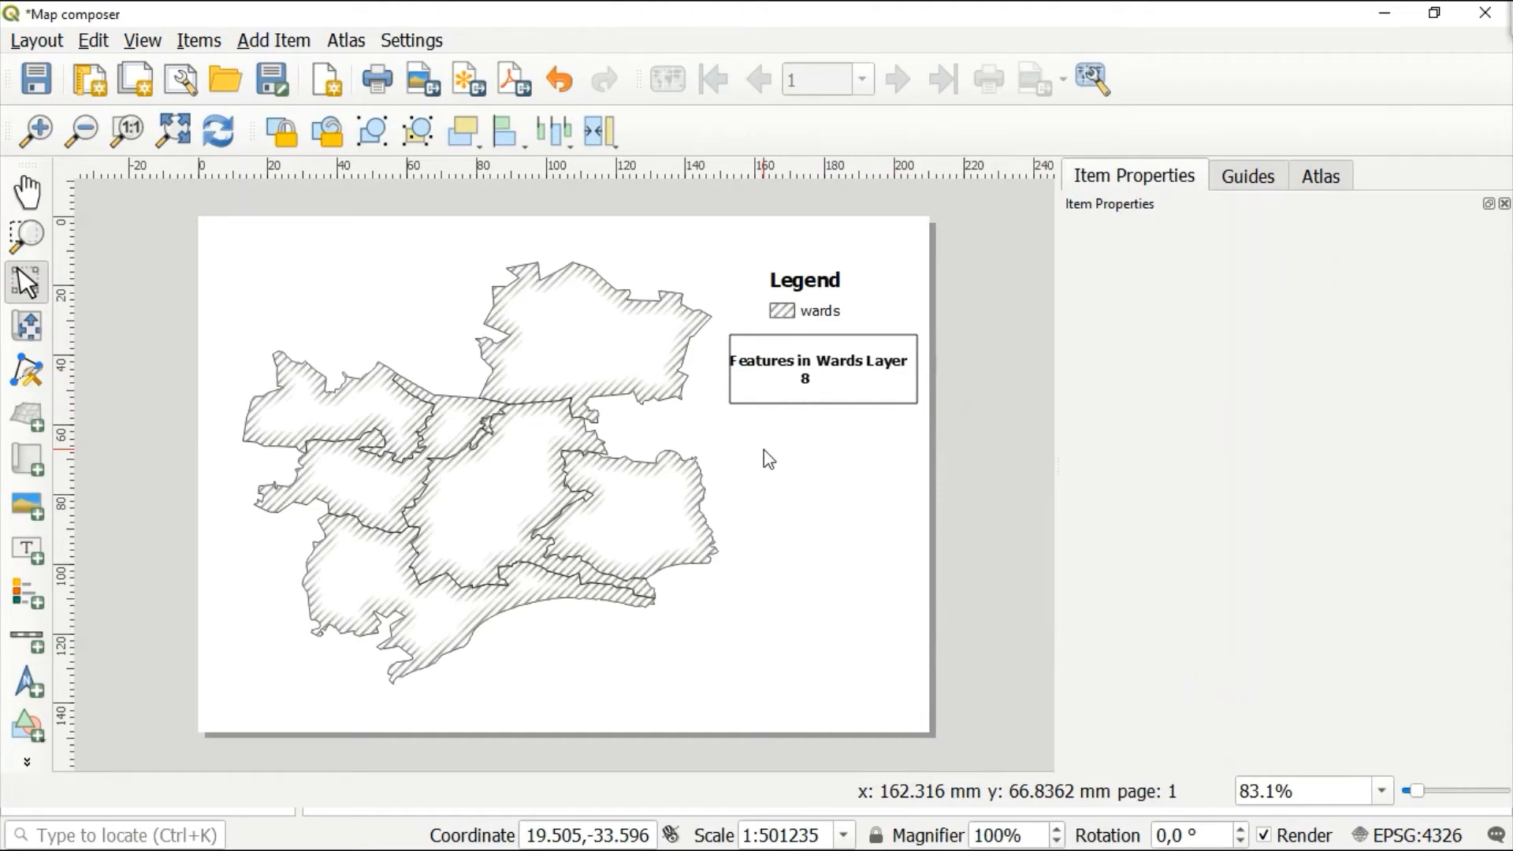
left_click(834, 367)
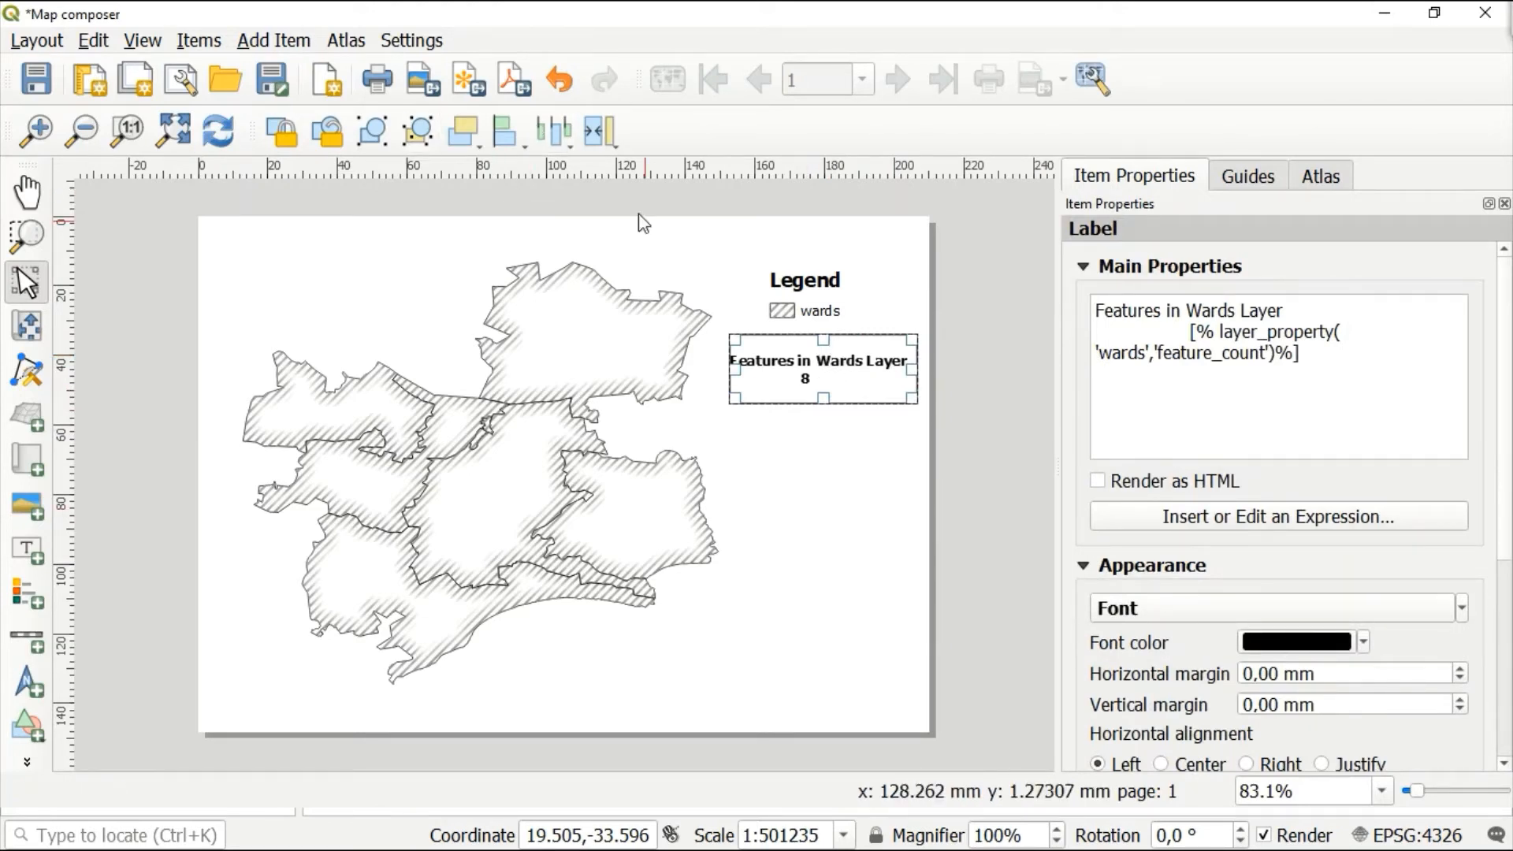
left_click(841, 487)
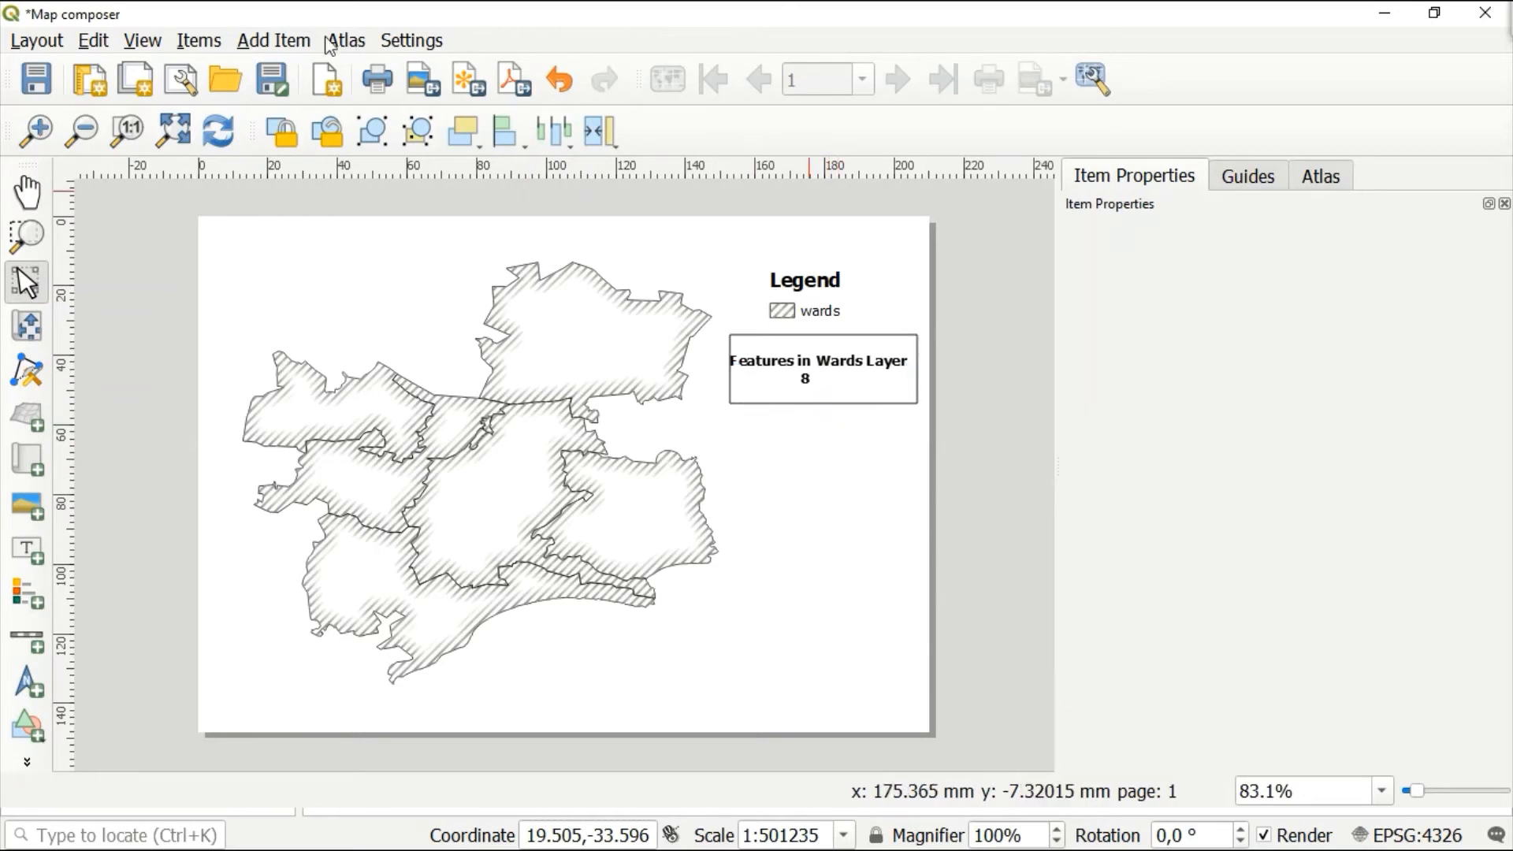
Add a second label directly below the framed feature-count label, matching its width
left_click(272, 39)
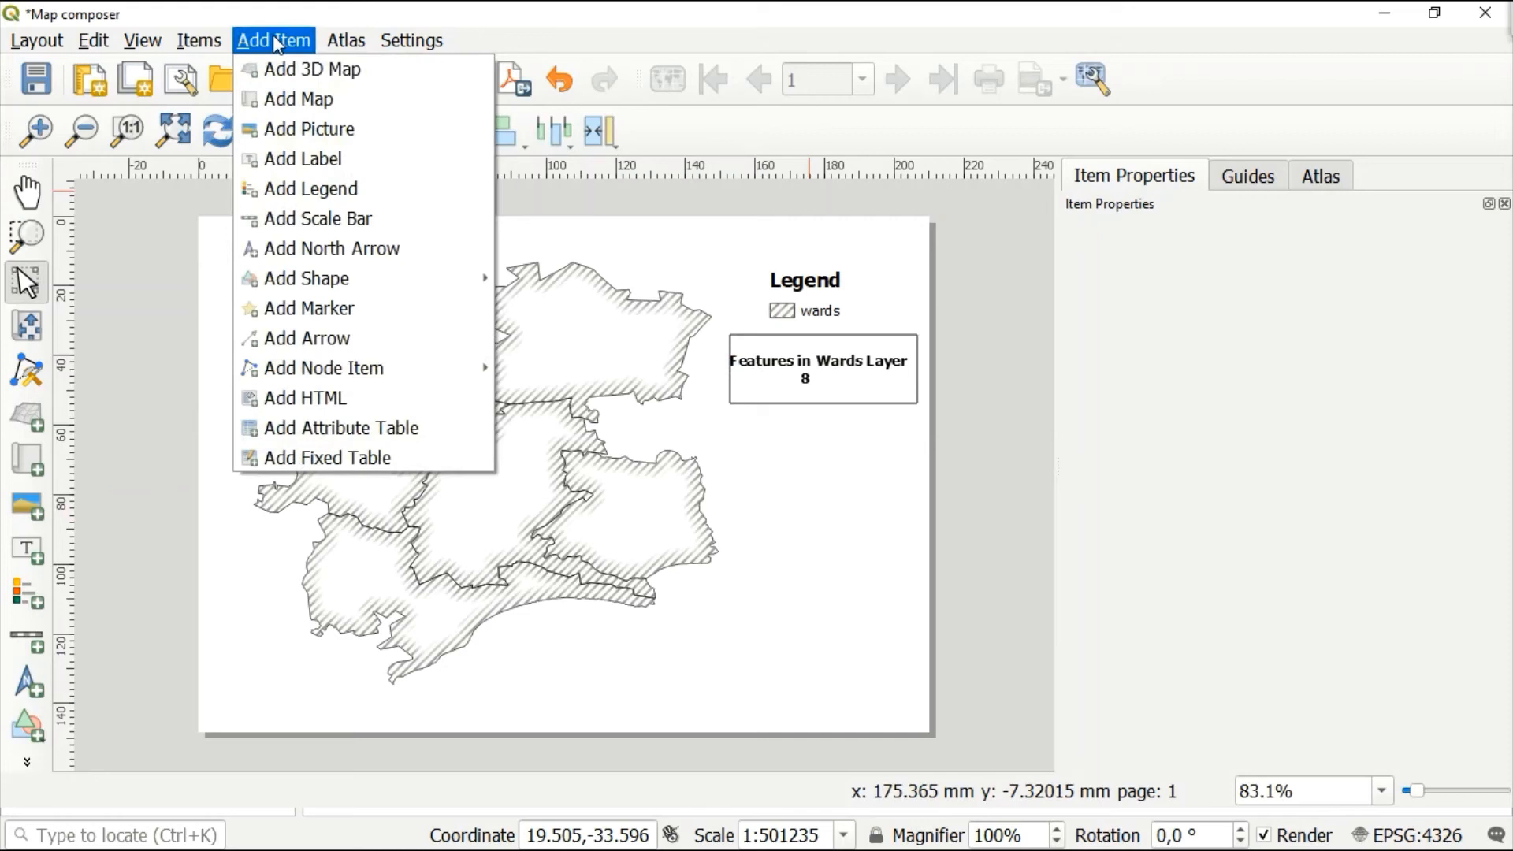
left_click(323, 167)
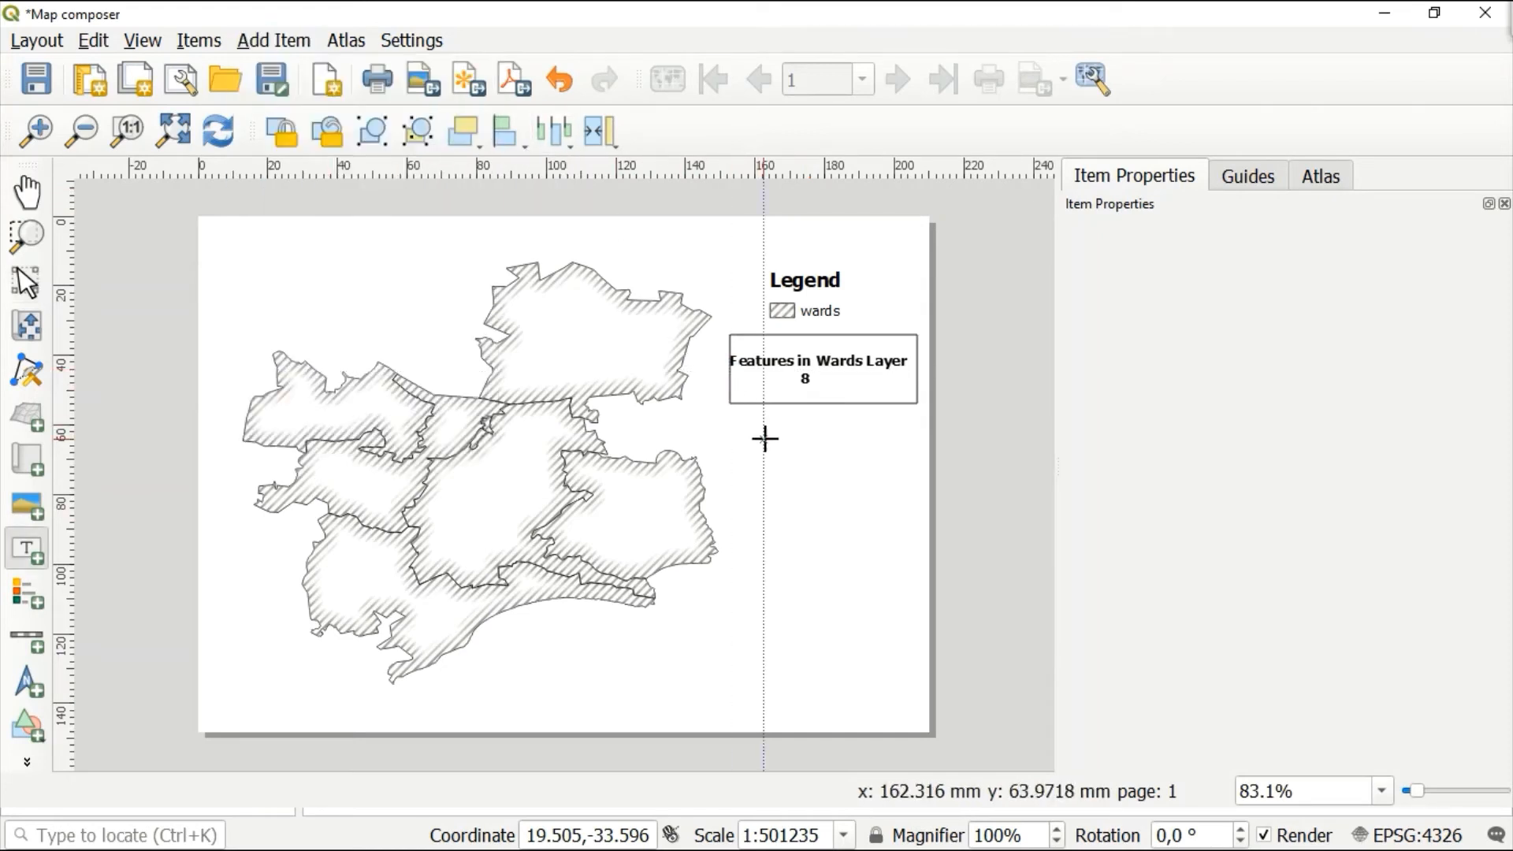
left_click_drag(730, 419, 922, 505)
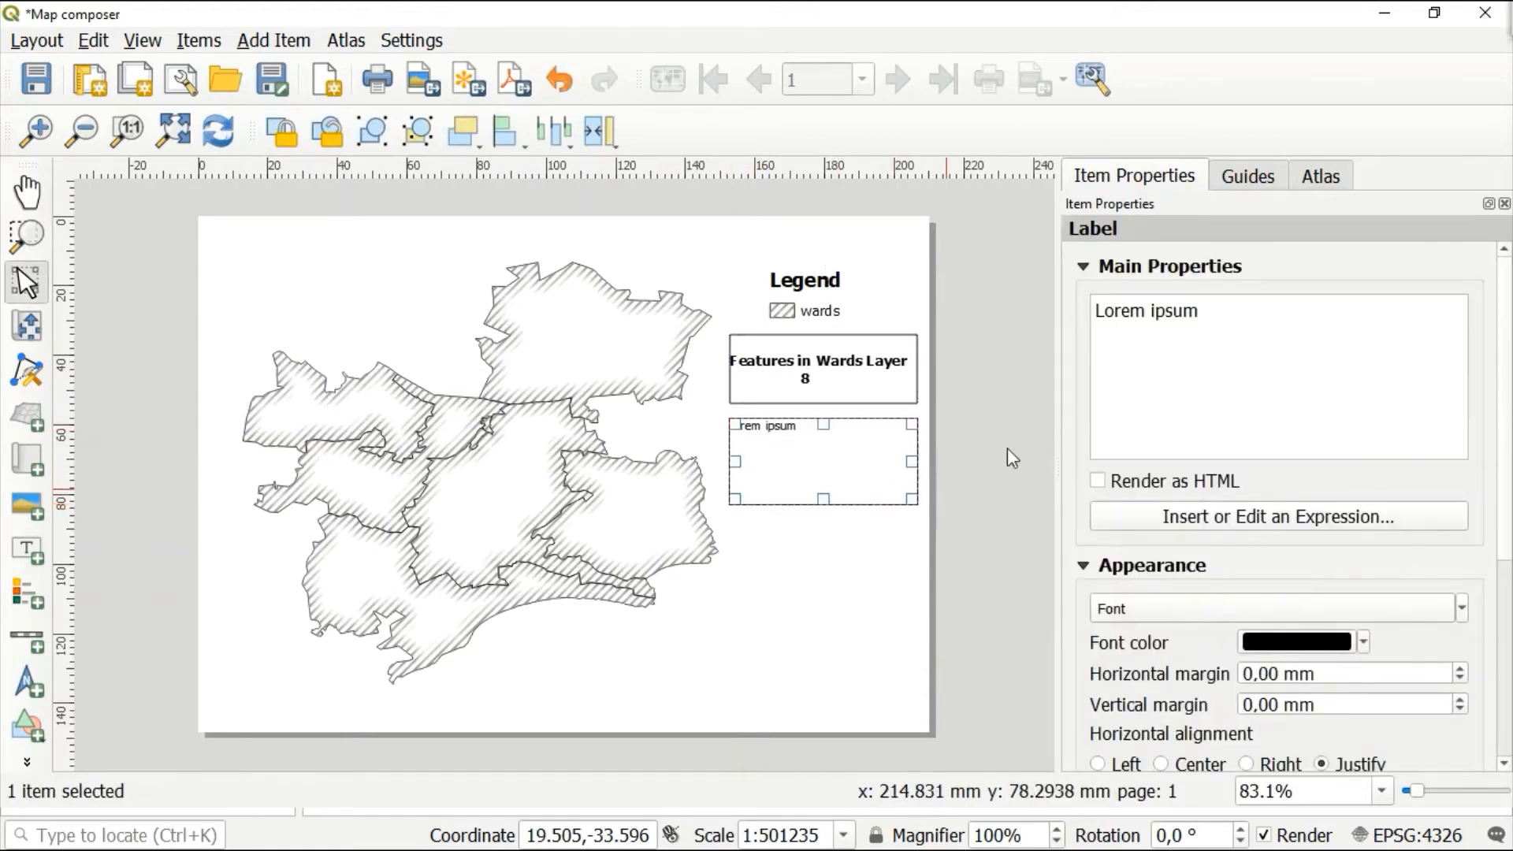
Replace the new label's "Lorem ipsum" placeholder with "Operating System"
left_click(1267, 308)
key("BackSpace")
key("BackSpace")
key("BackSpace")
key("BackSpace")
key("BackSpace")
key("BackSpace")
key("BackSpace")
key("BackSpace")
key("BackSpace")
key("BackSpace")
key("BackSpace")
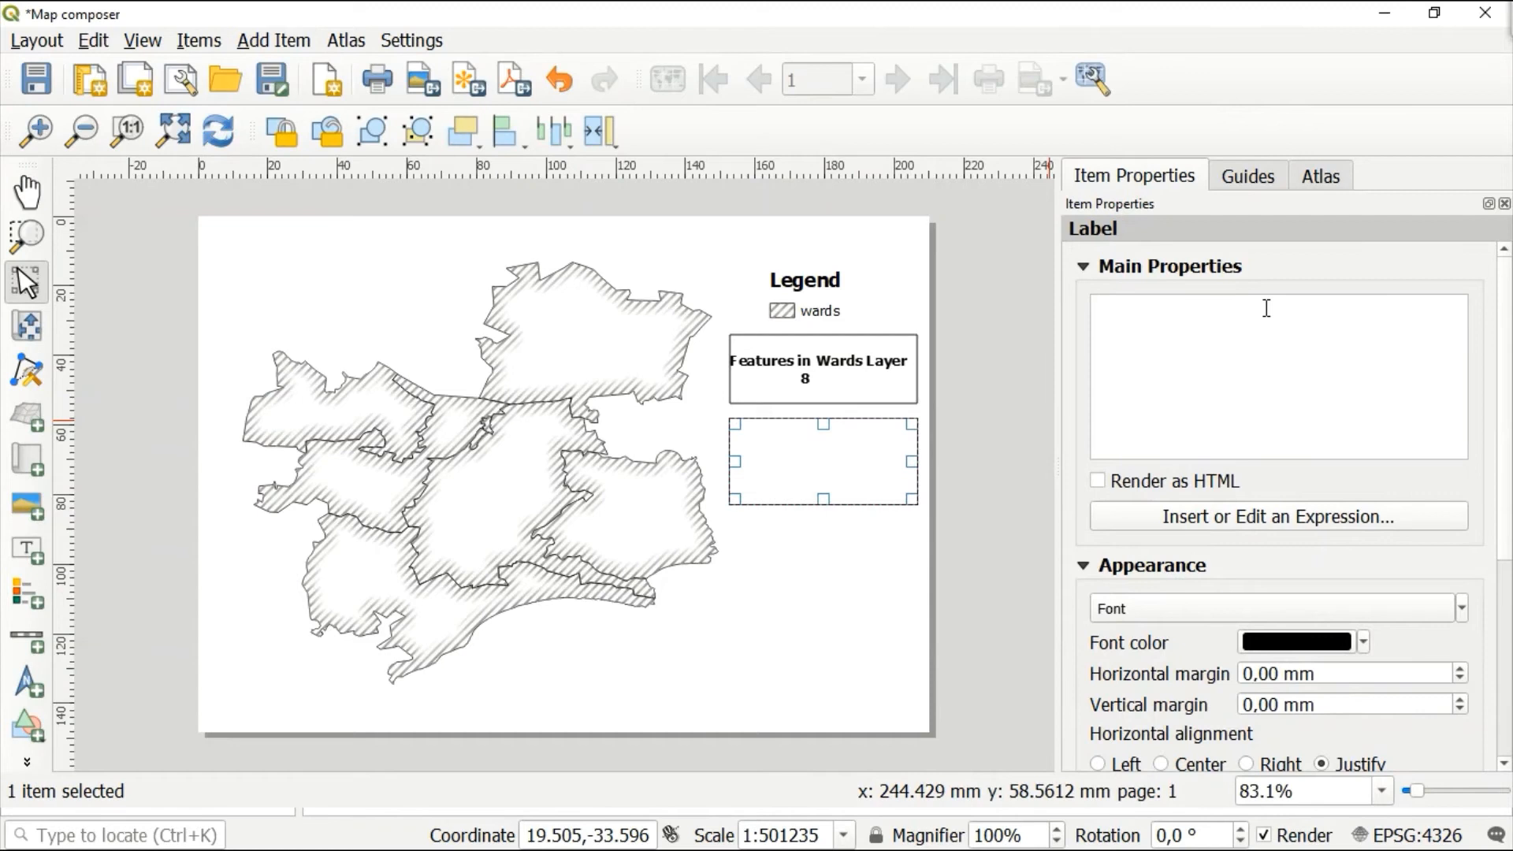
type("Operating System")
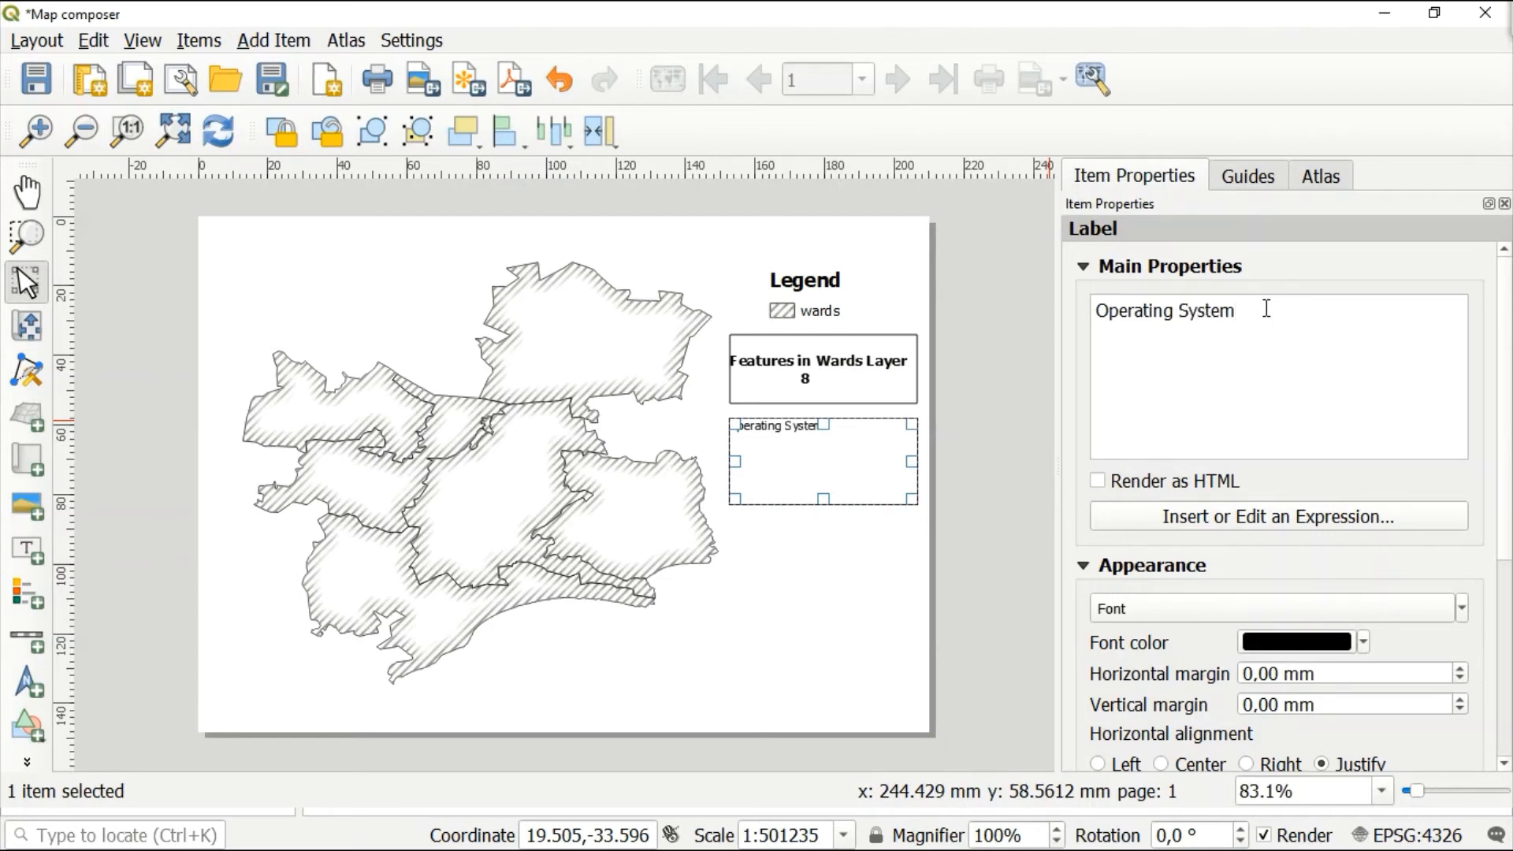
left_click(1284, 521)
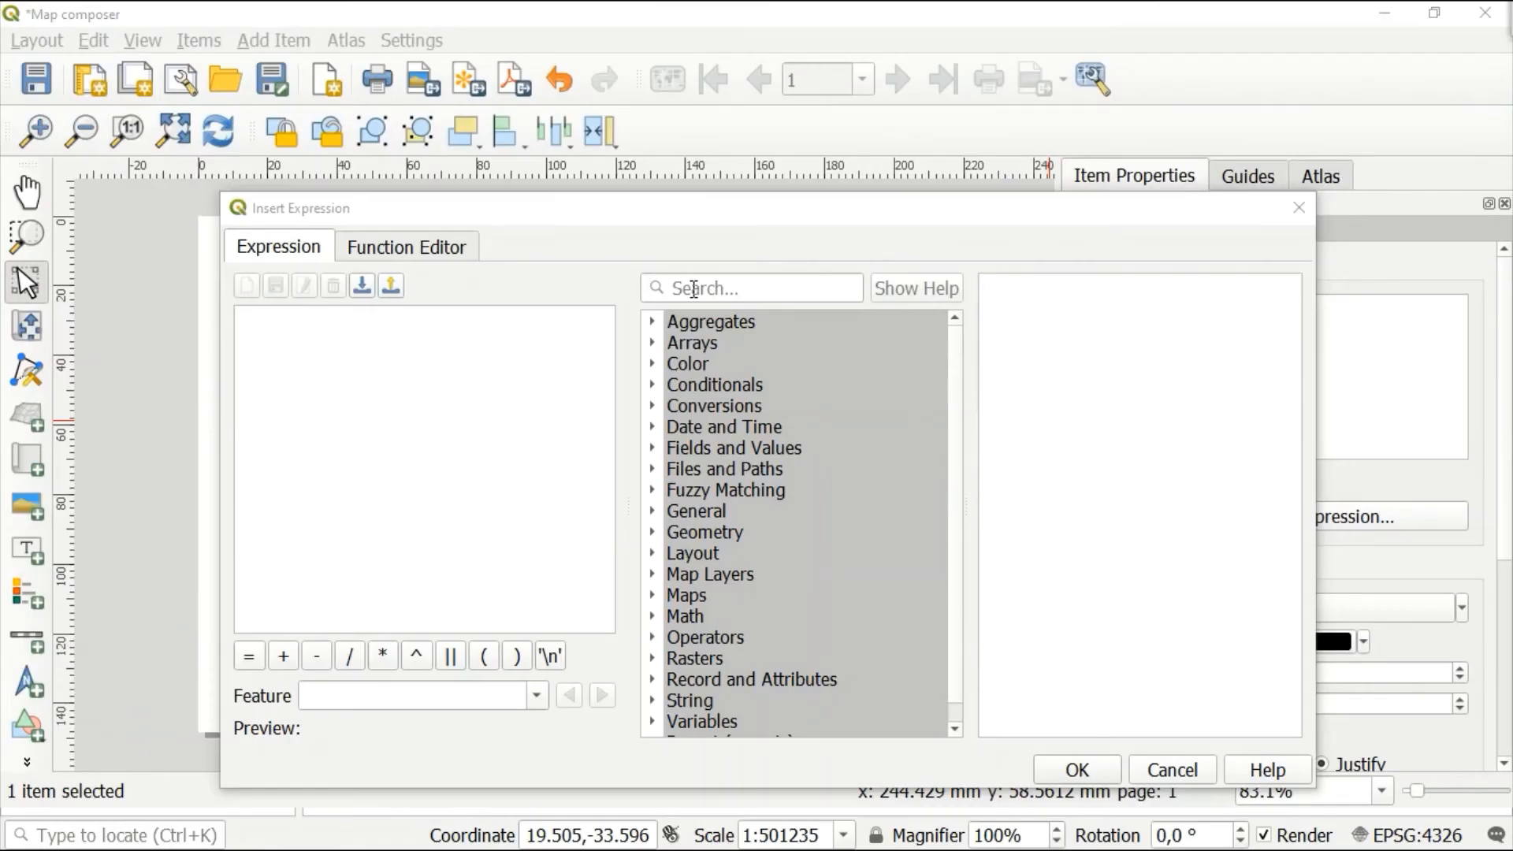
left_click(694, 289)
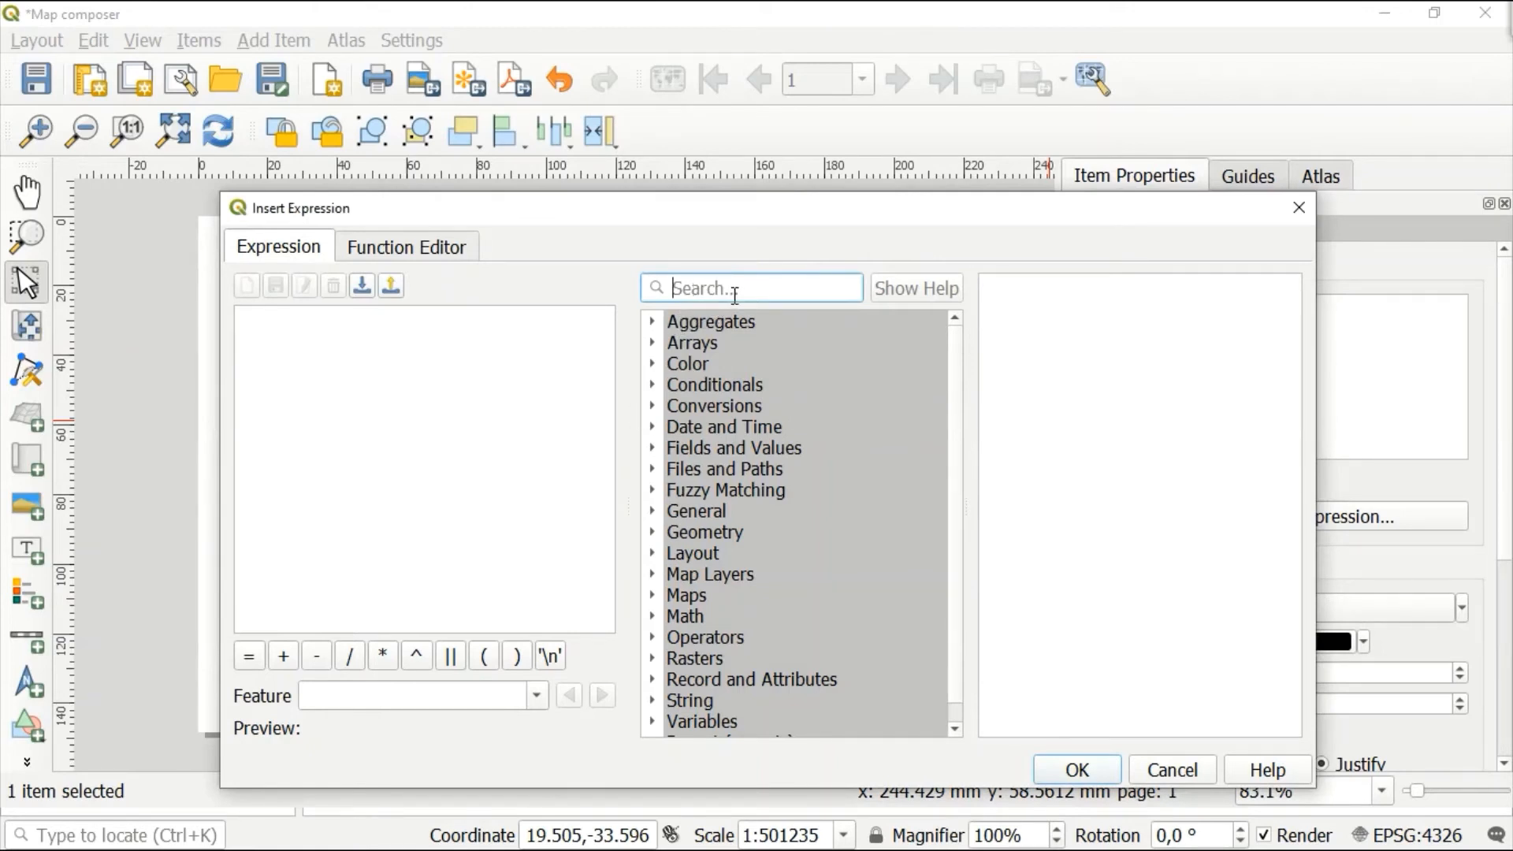
type("upp")
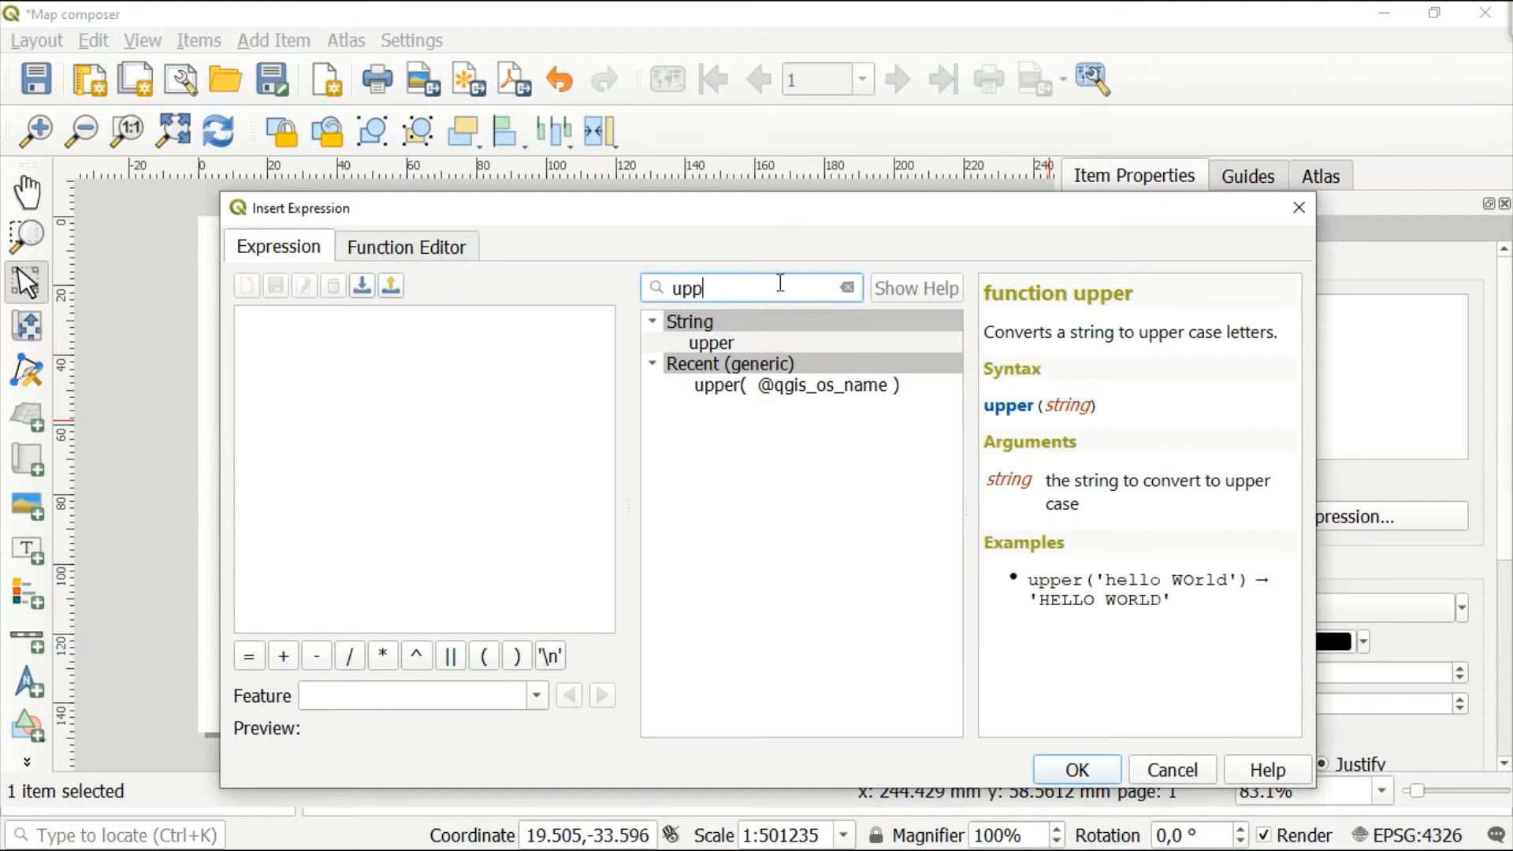
type("er")
double_click(784, 391)
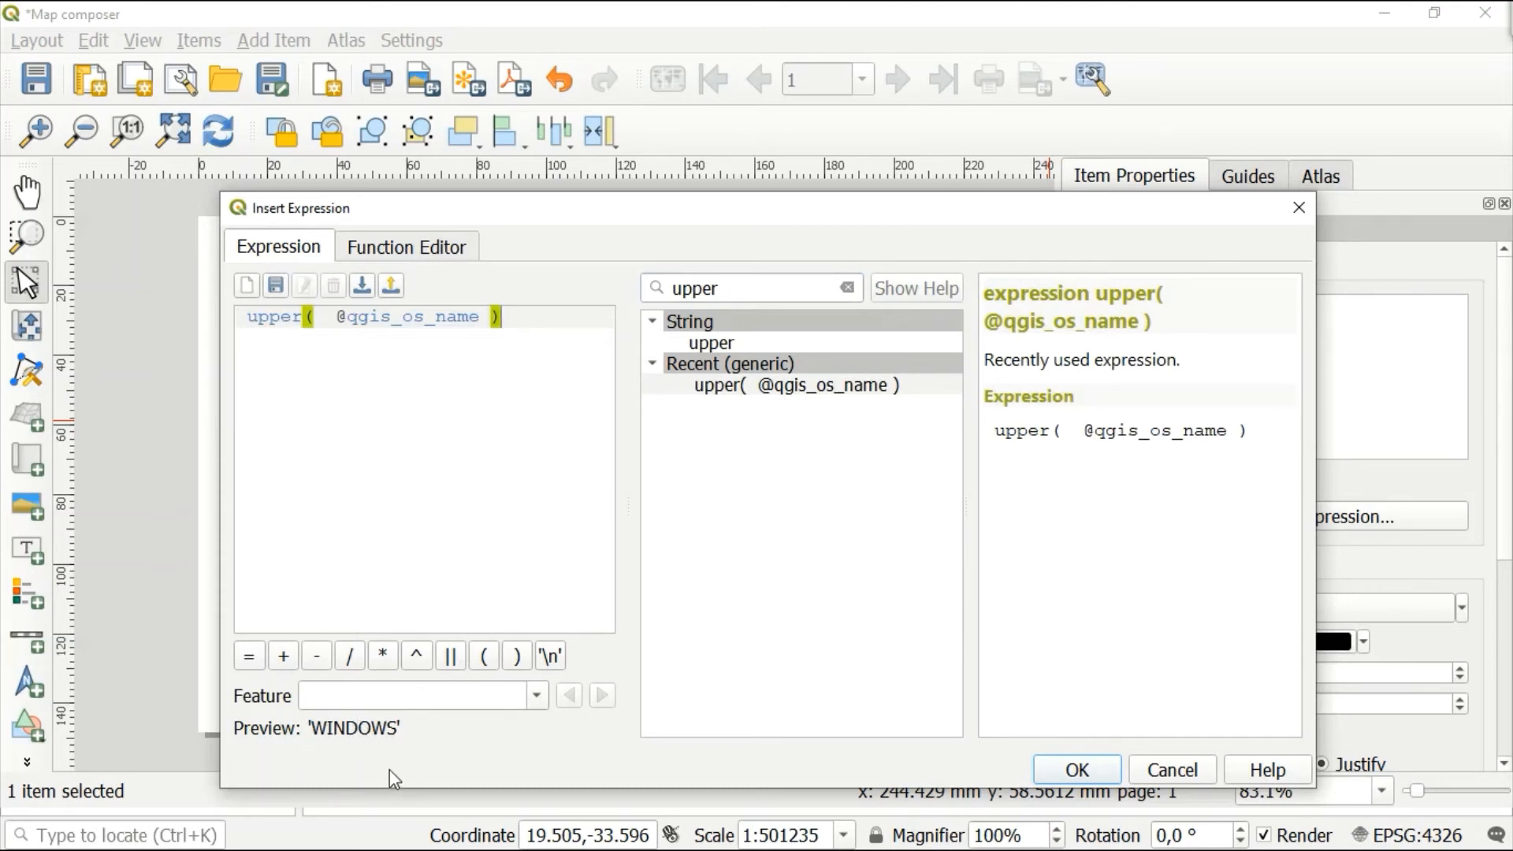
left_click(1093, 773)
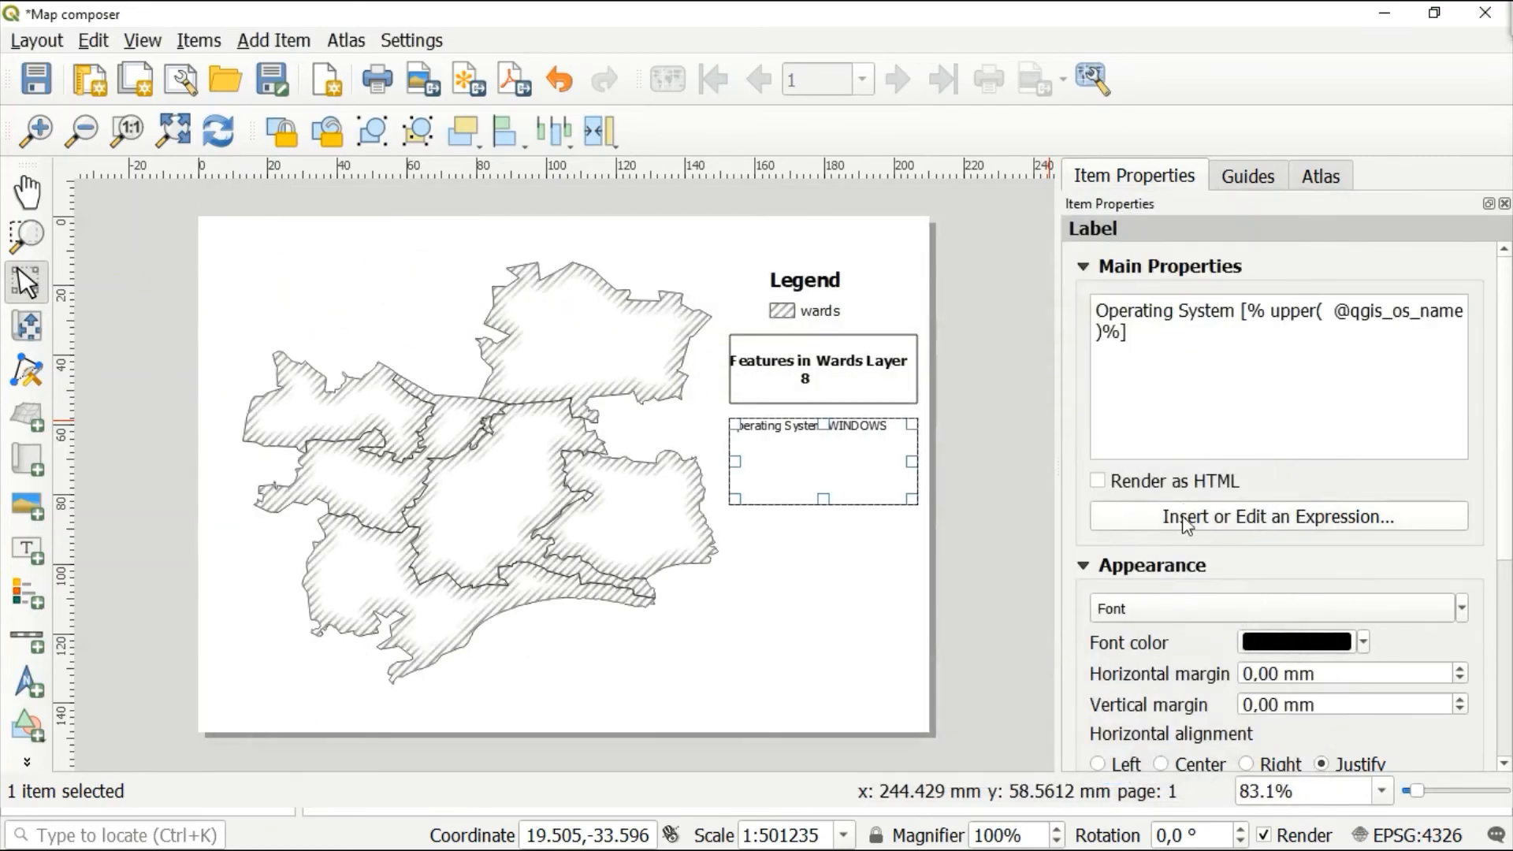
Put the operating system expression on its own line and align the label text to Center horizontally and Middle vertically
left_click(1241, 314)
key("Return")
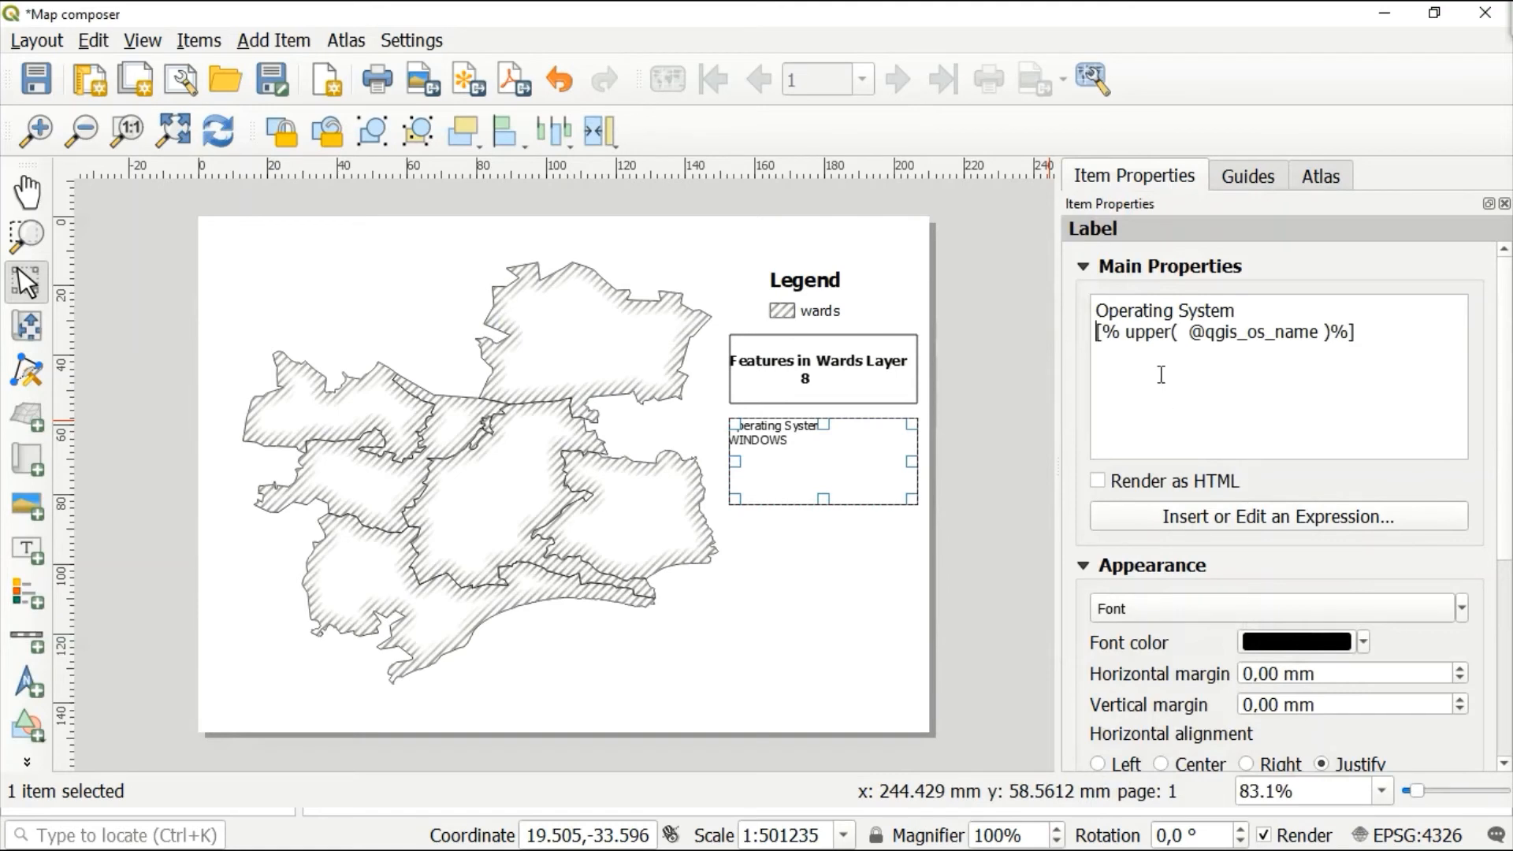
left_click(1161, 764)
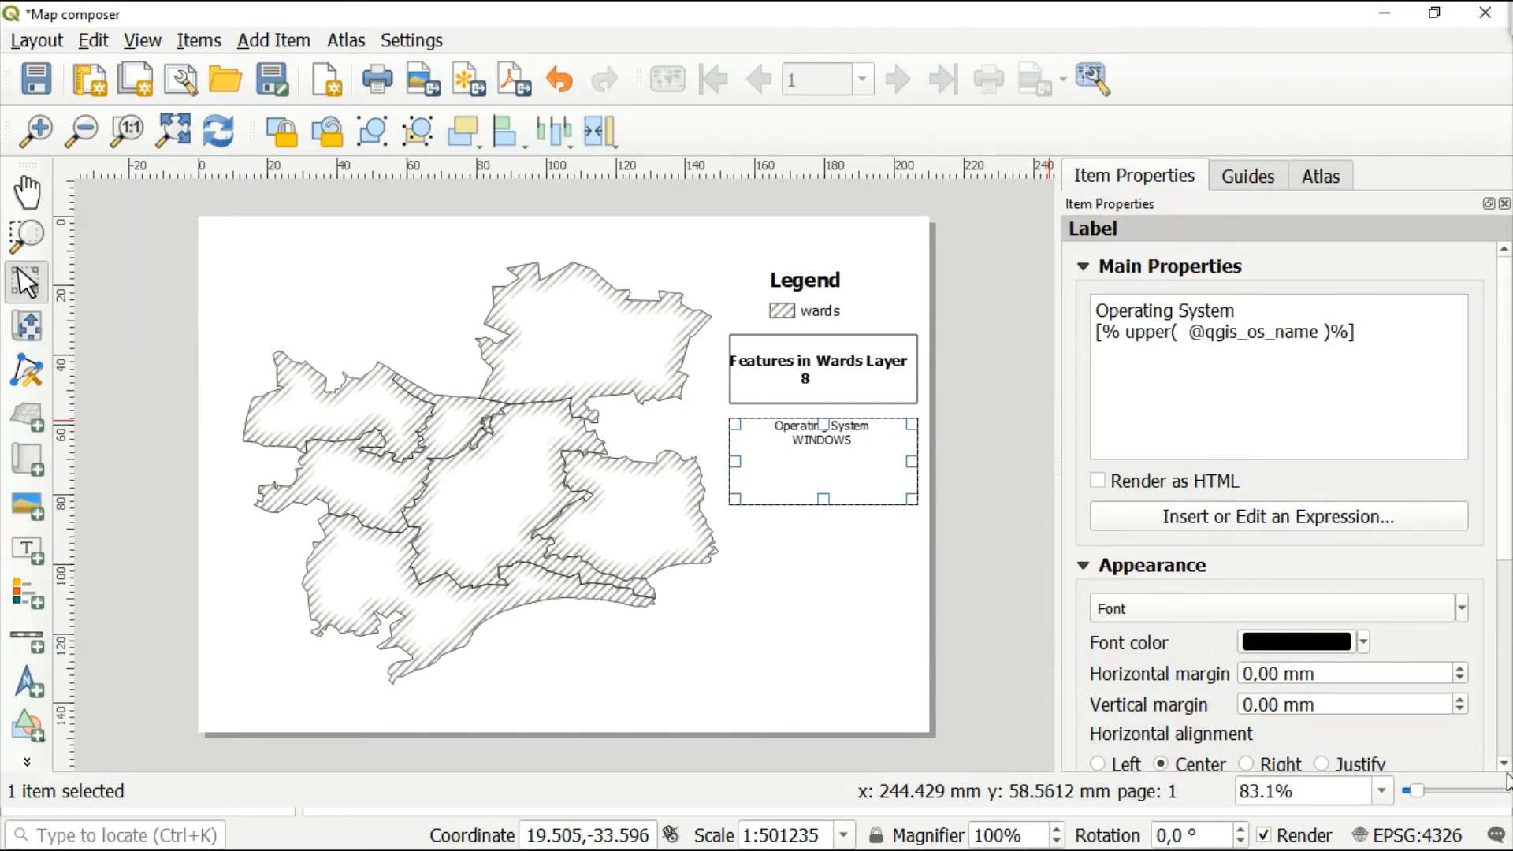
scroll(1506, 765, "down", 5)
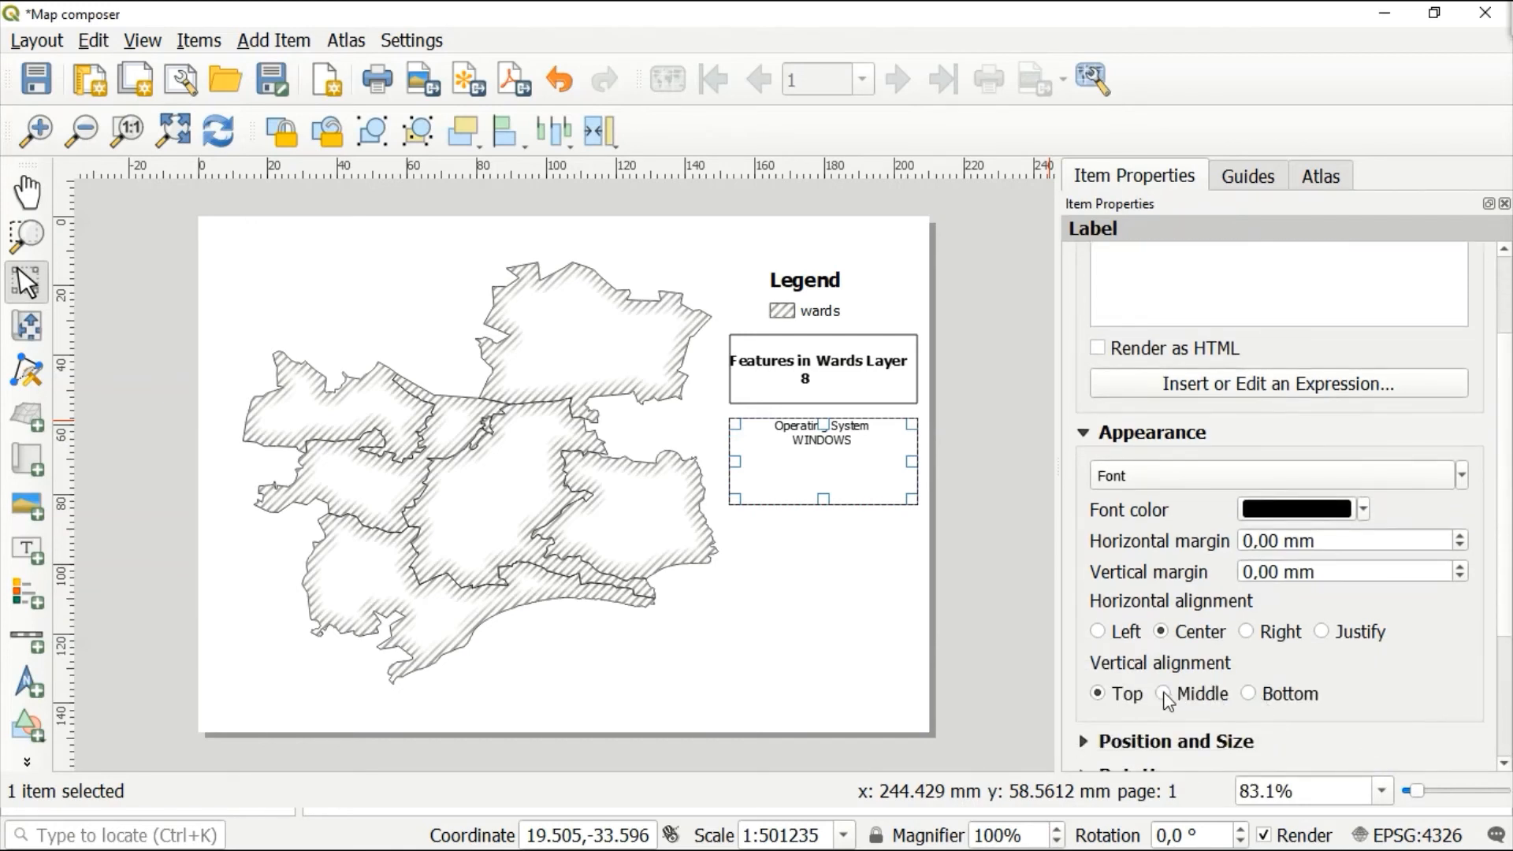
left_click(1164, 695)
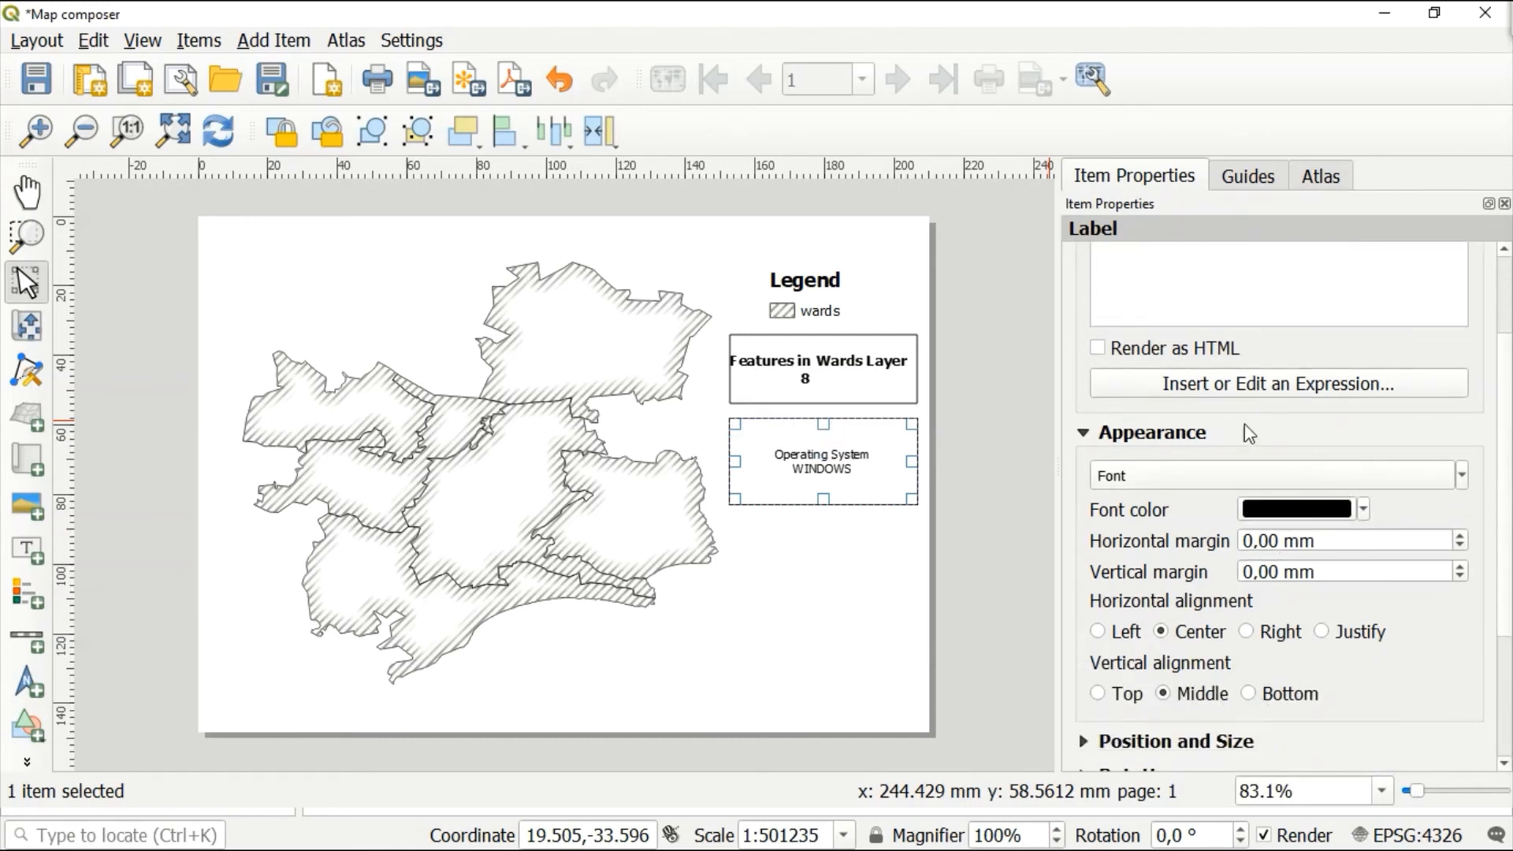
Set the operating system label's font style to Bold and its size to 12
left_click(1443, 475)
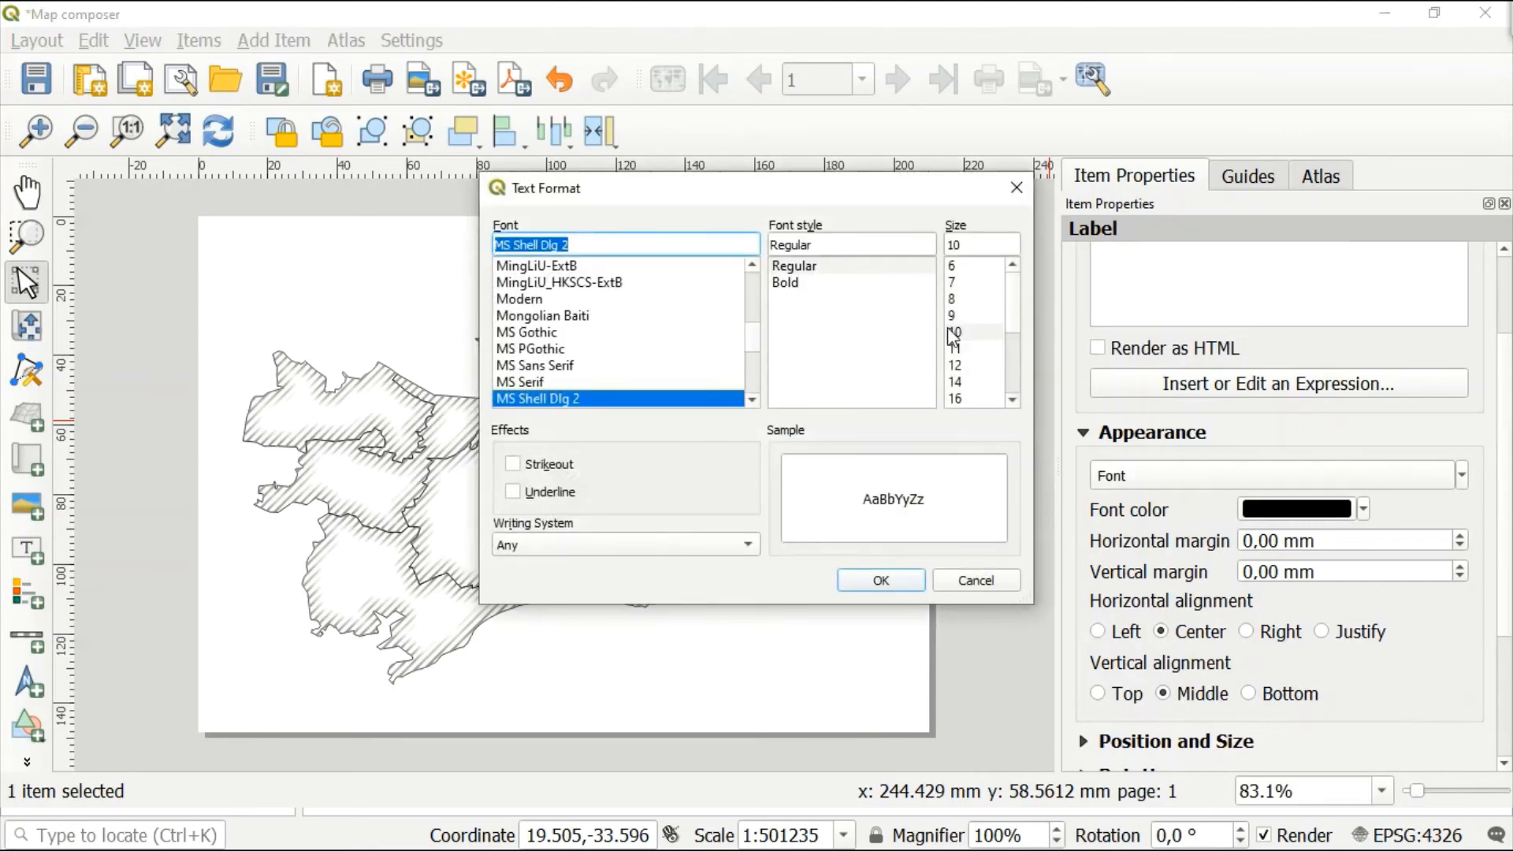
left_click(785, 283)
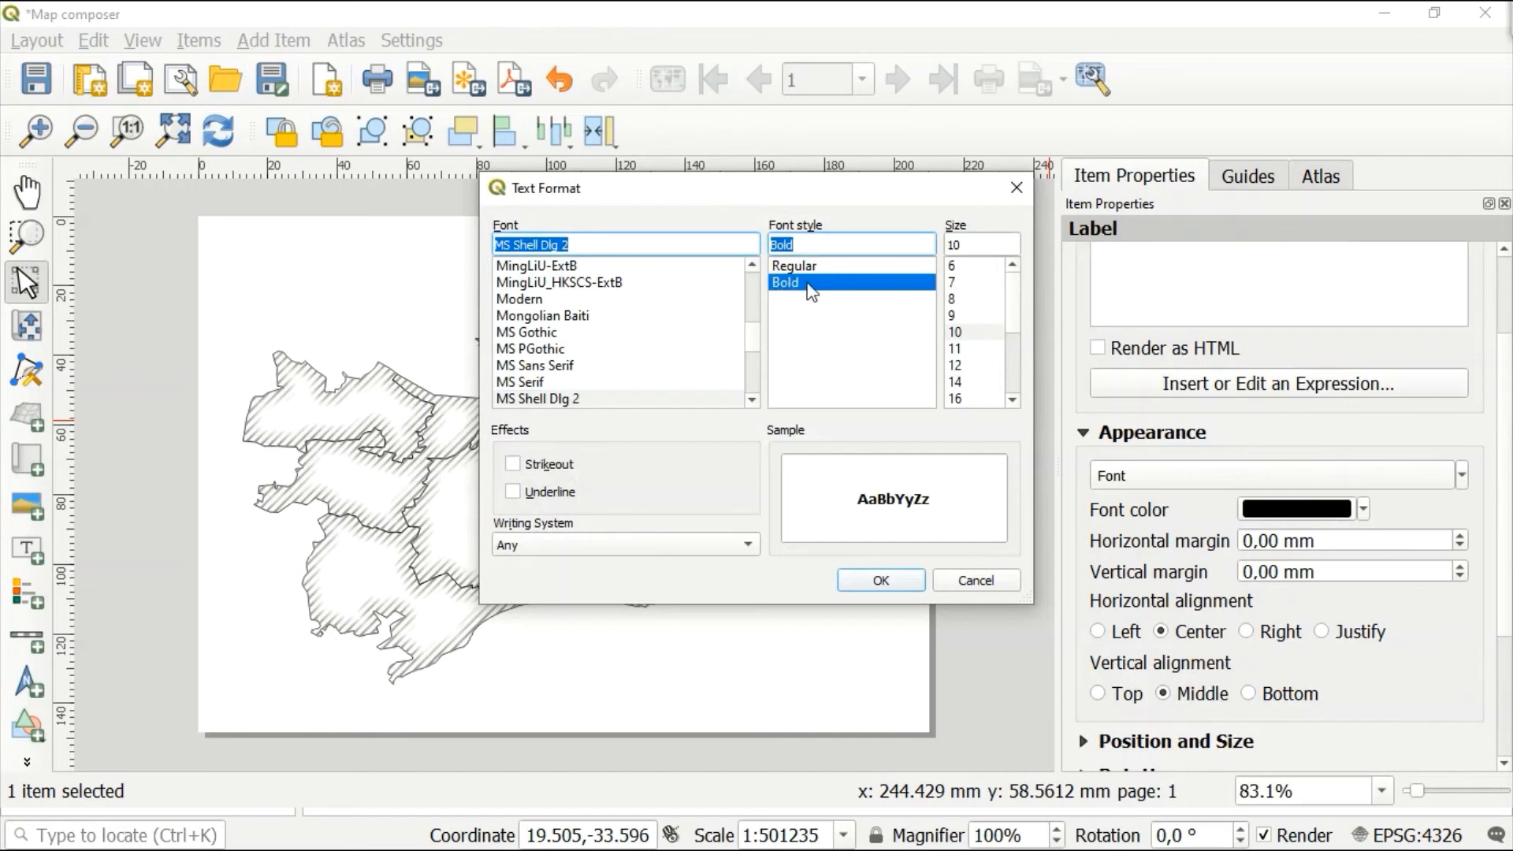
left_click(978, 369)
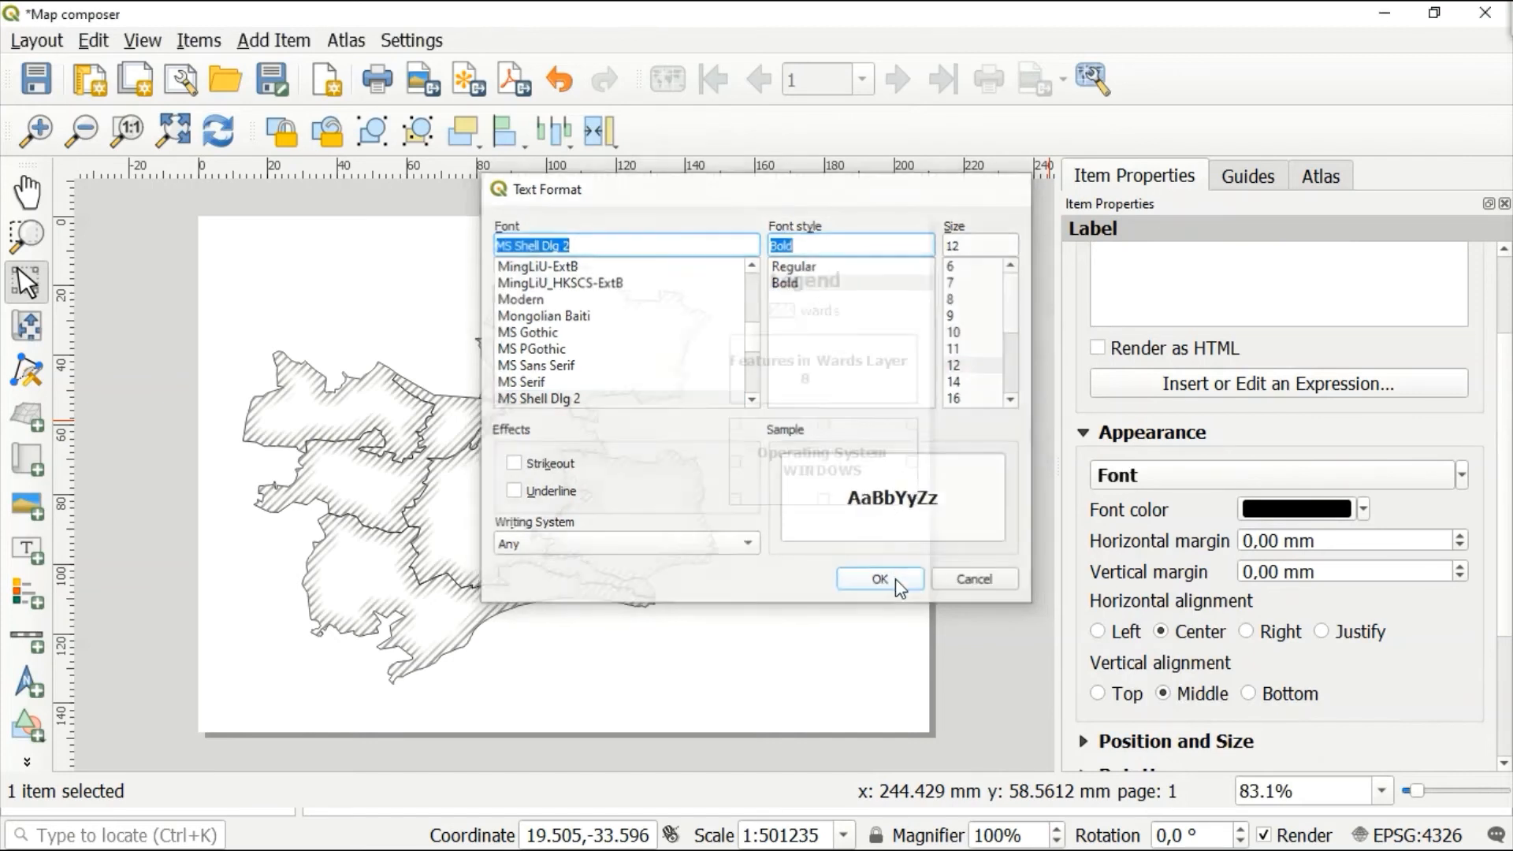
left_click(895, 578)
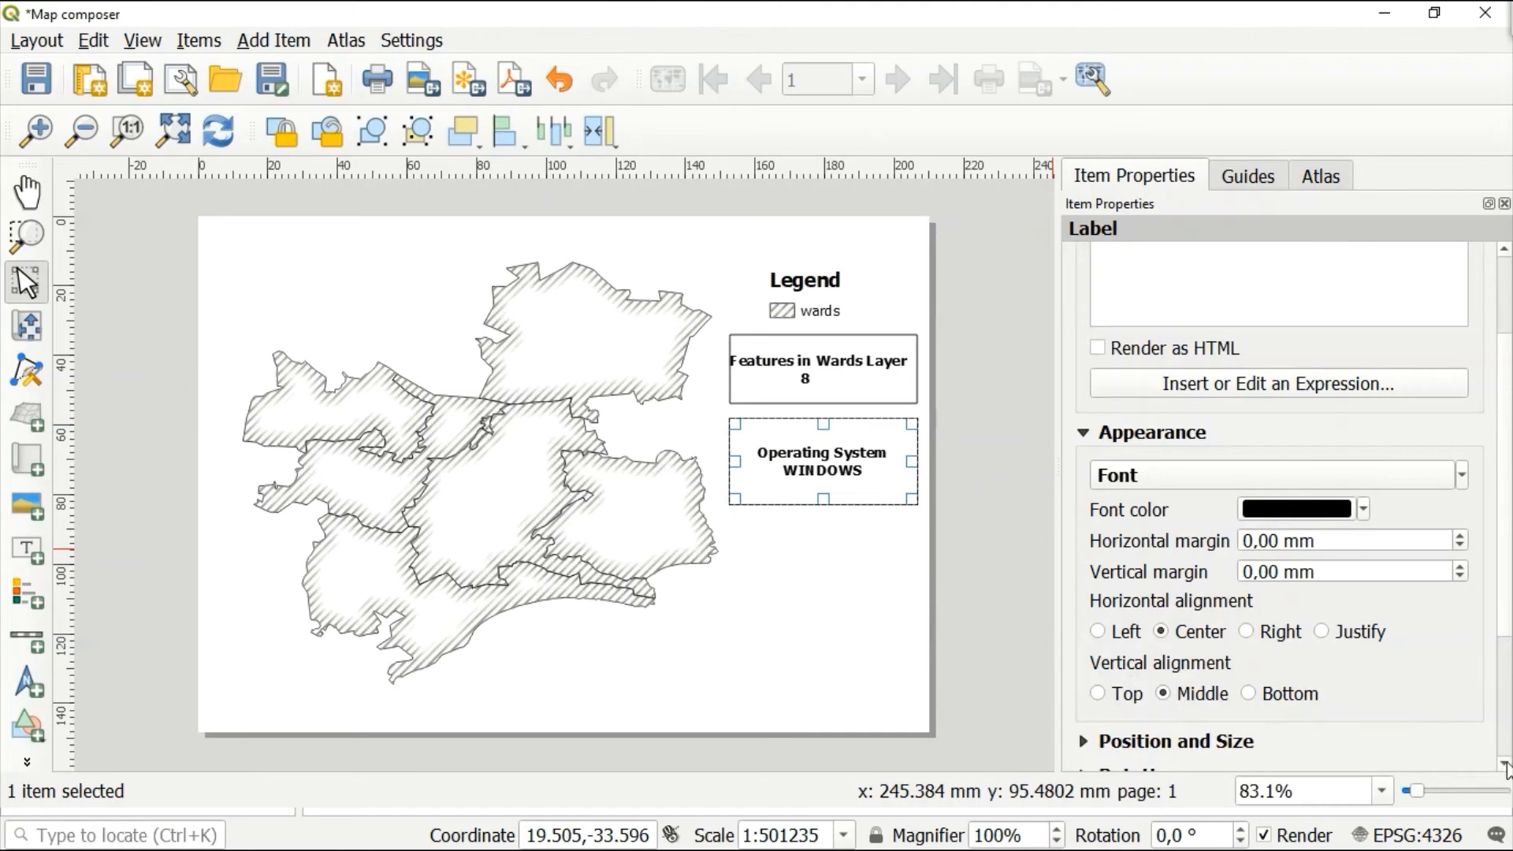
Enable a frame around the operating system label and deselect it
scroll(1504, 763, "down", 5)
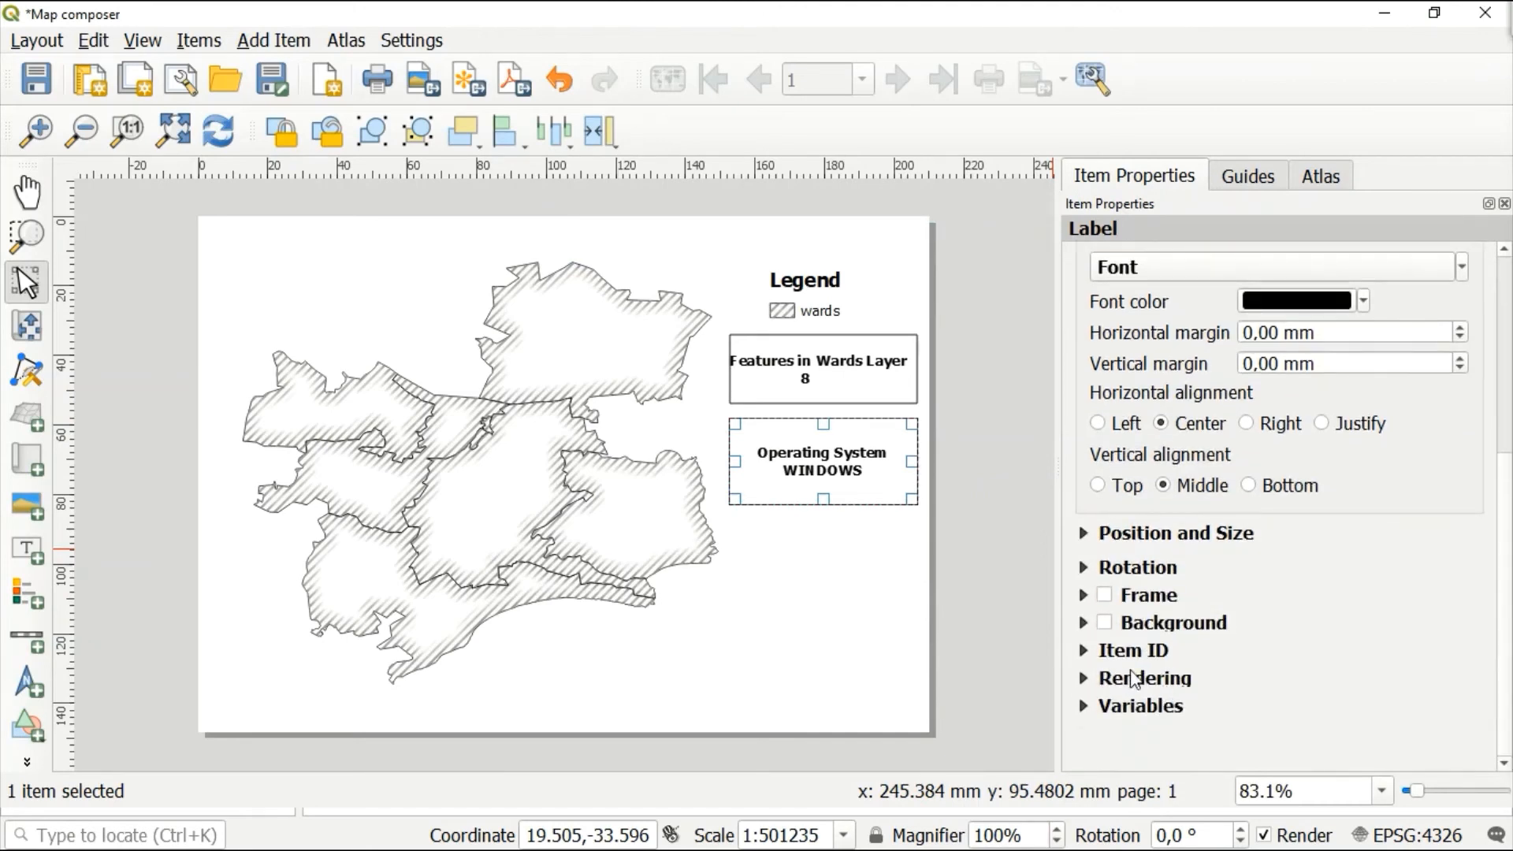
left_click(1104, 596)
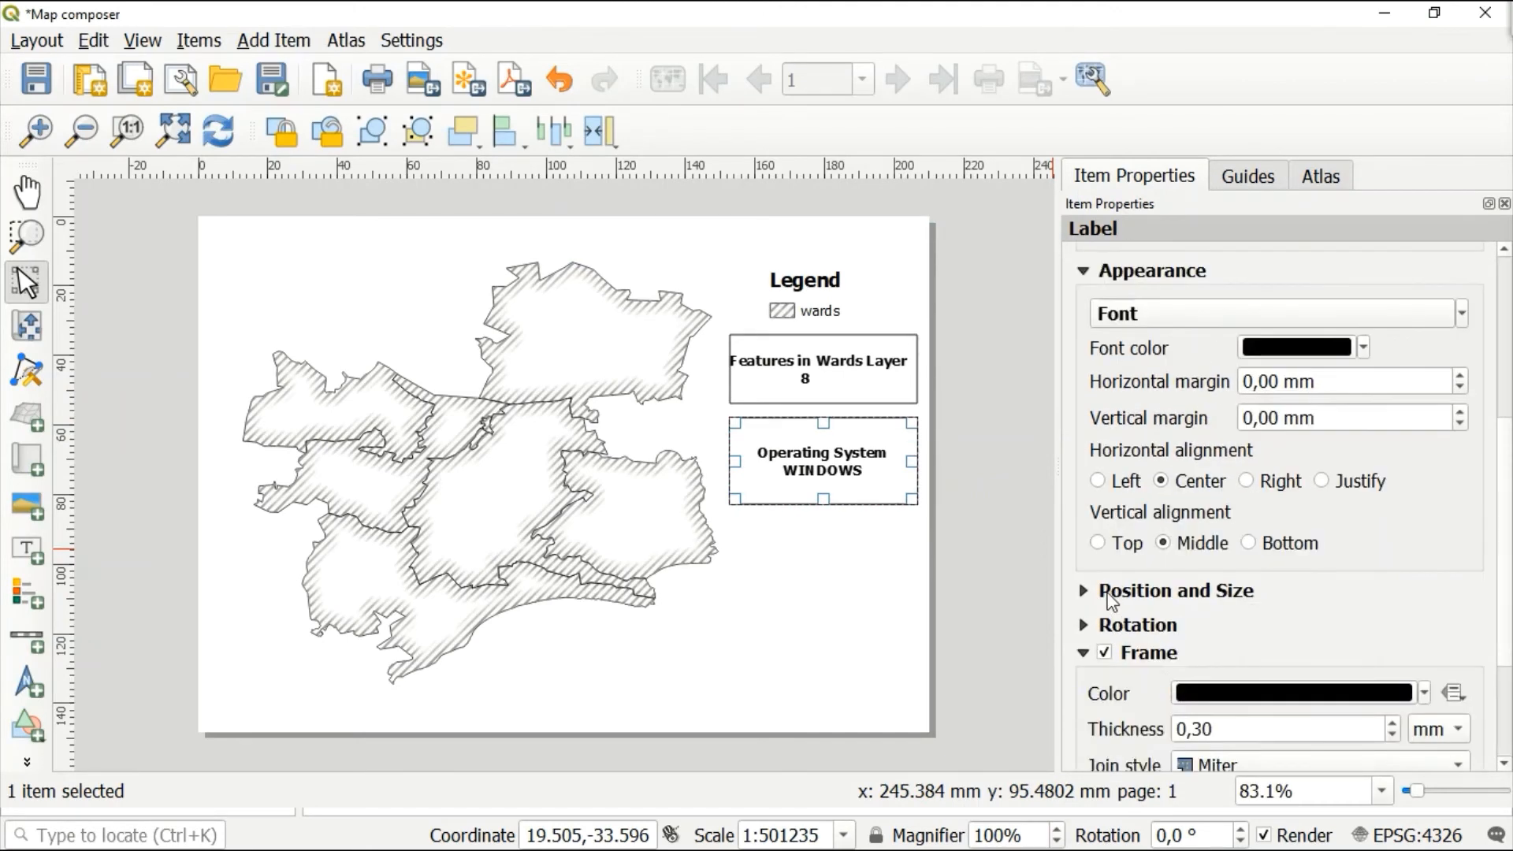
left_click(821, 558)
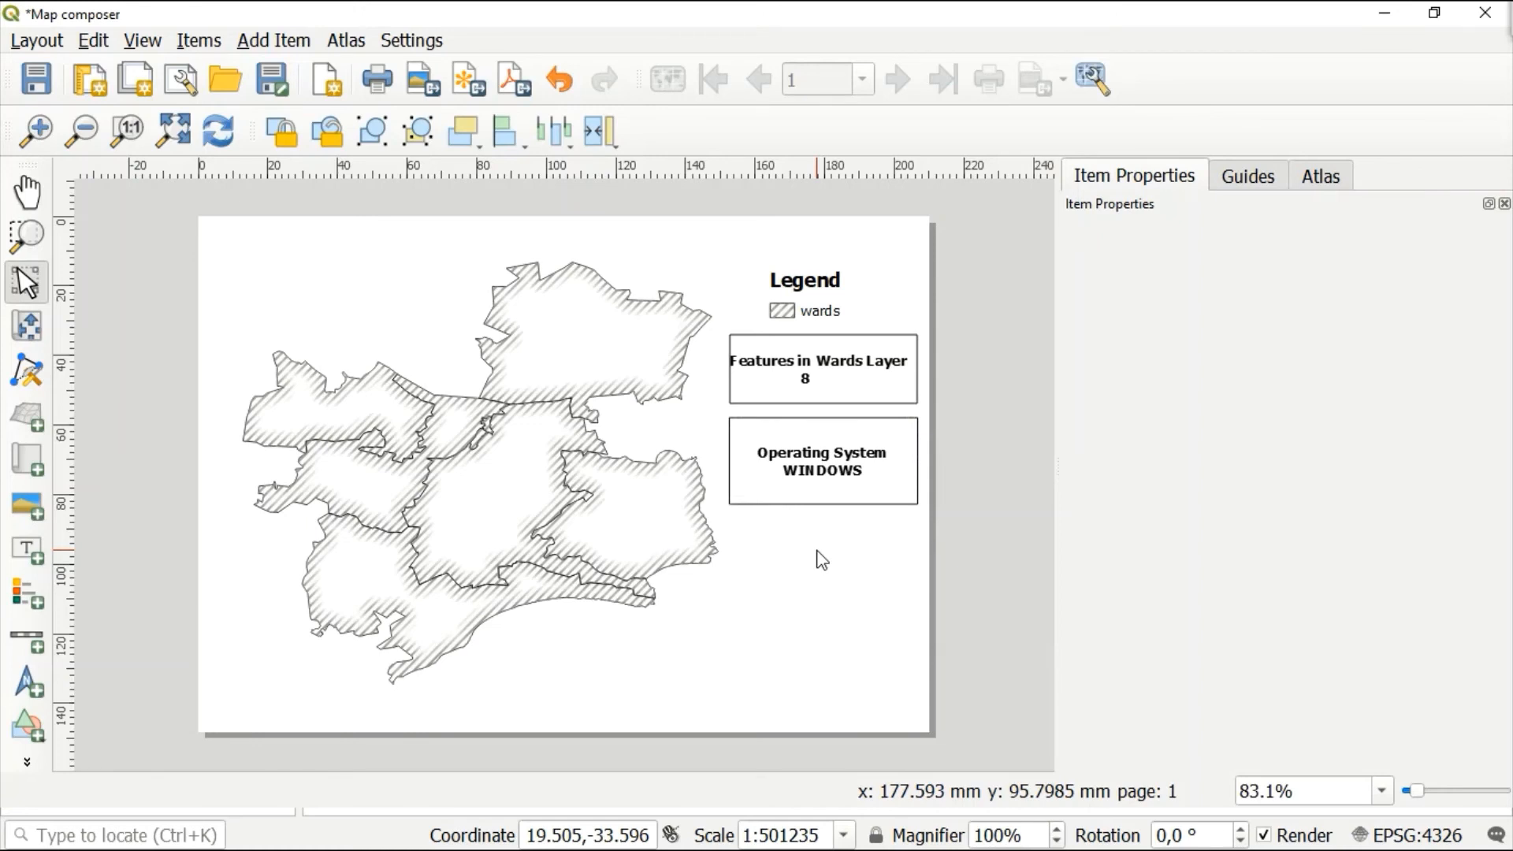
Add a third label directly below the framed operating system label, matching its width
left_click(267, 40)
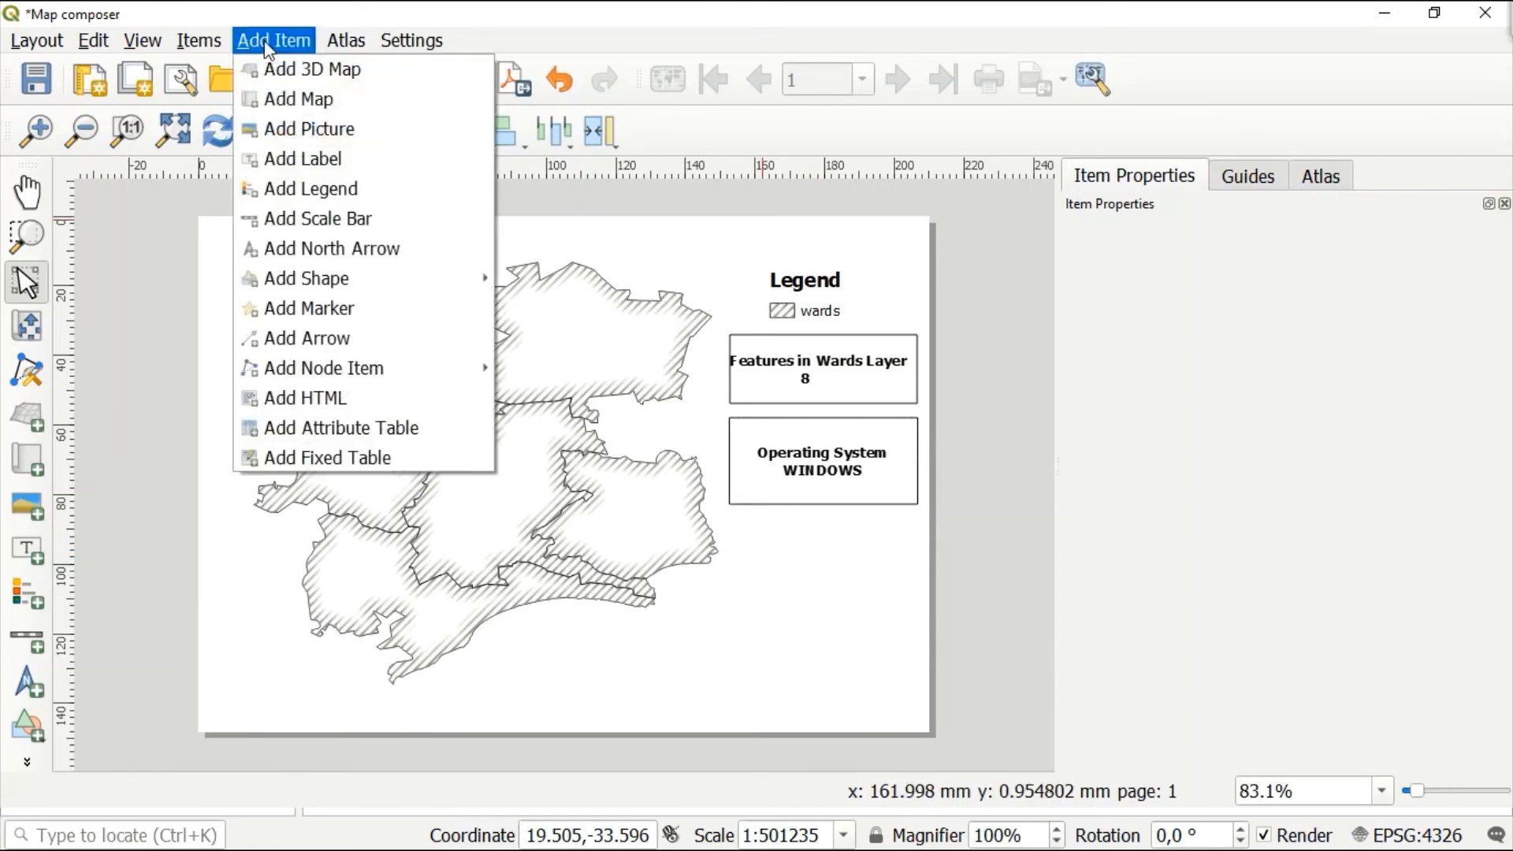
left_click(346, 159)
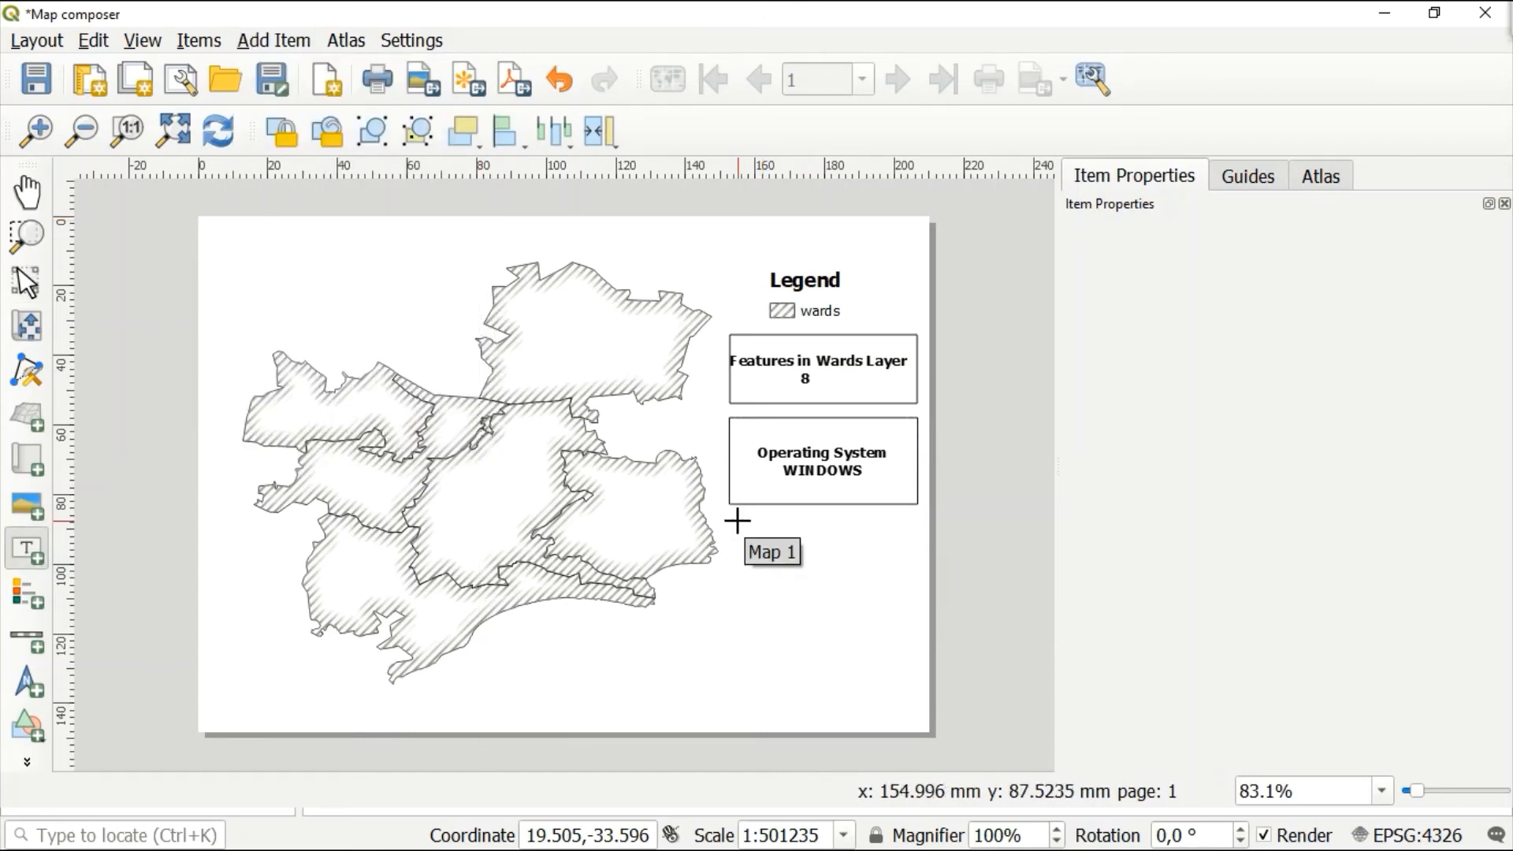
left_click_drag(728, 523, 918, 595)
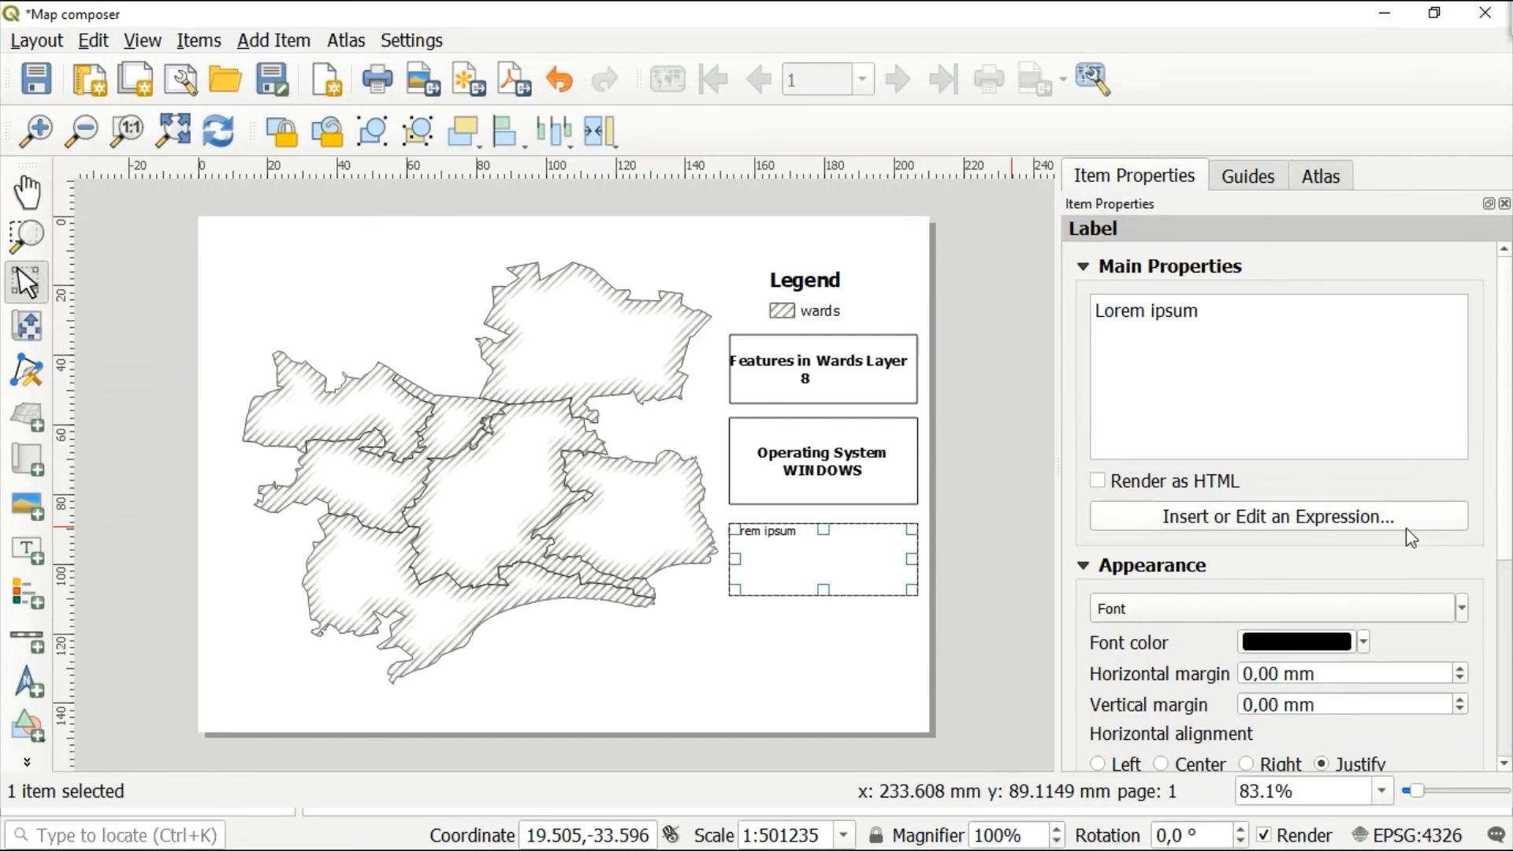
left_click(1391, 510)
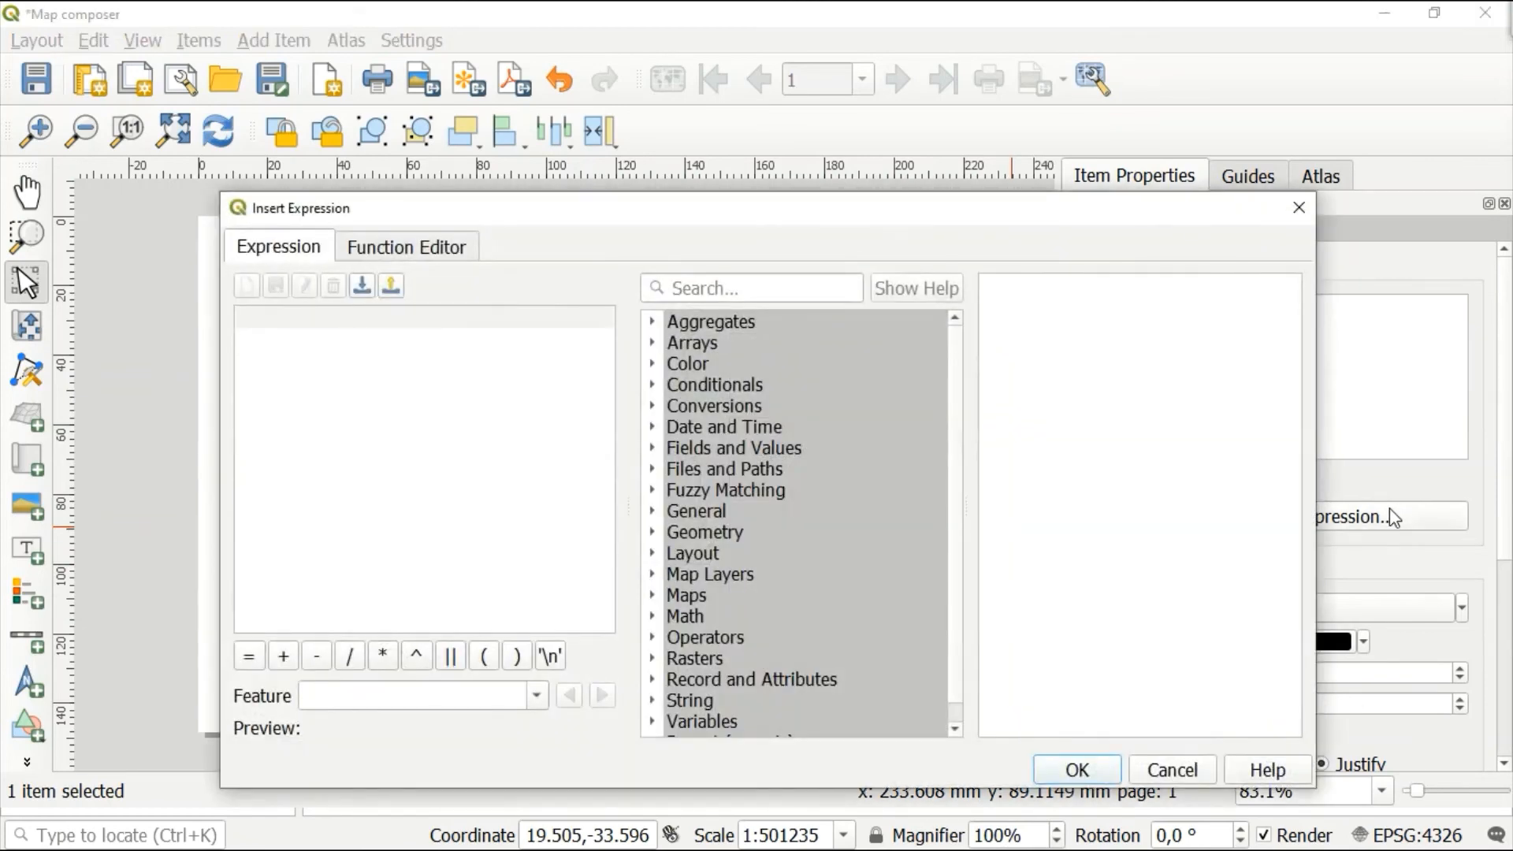
left_click(713, 284)
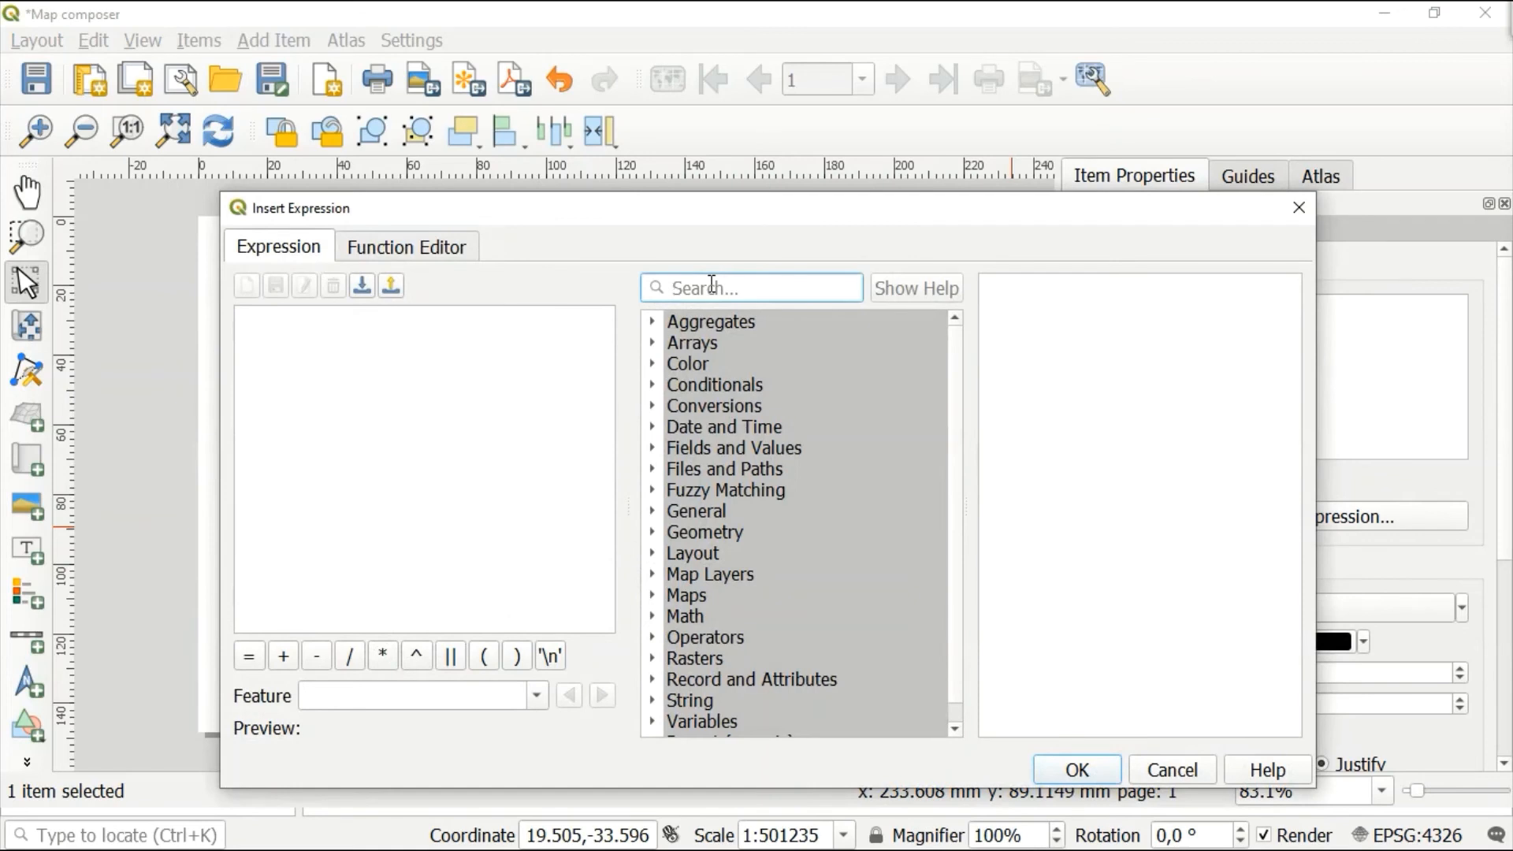
type("qgis")
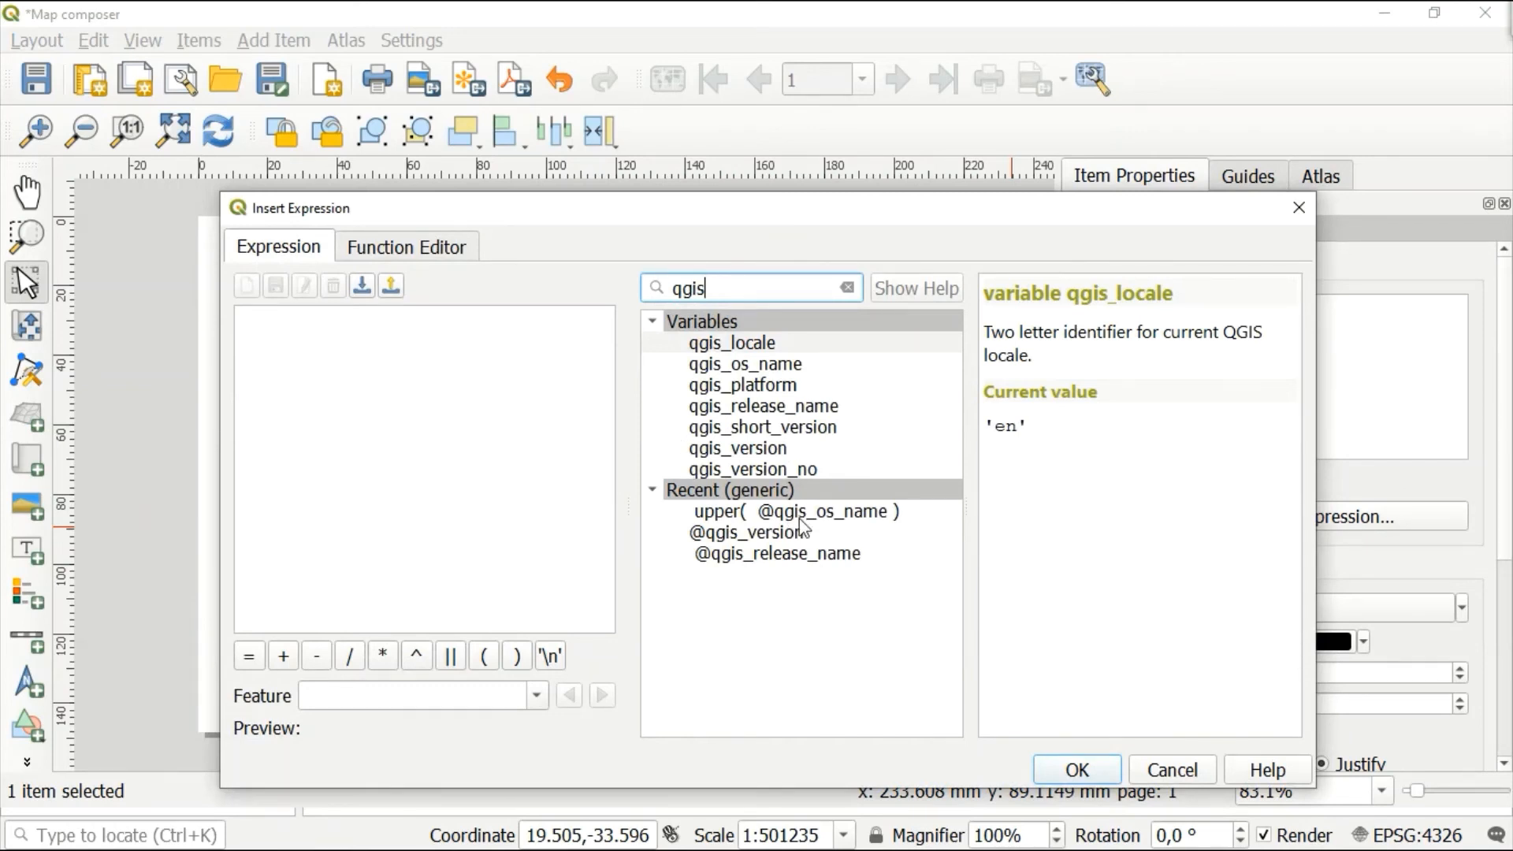
left_click(778, 560)
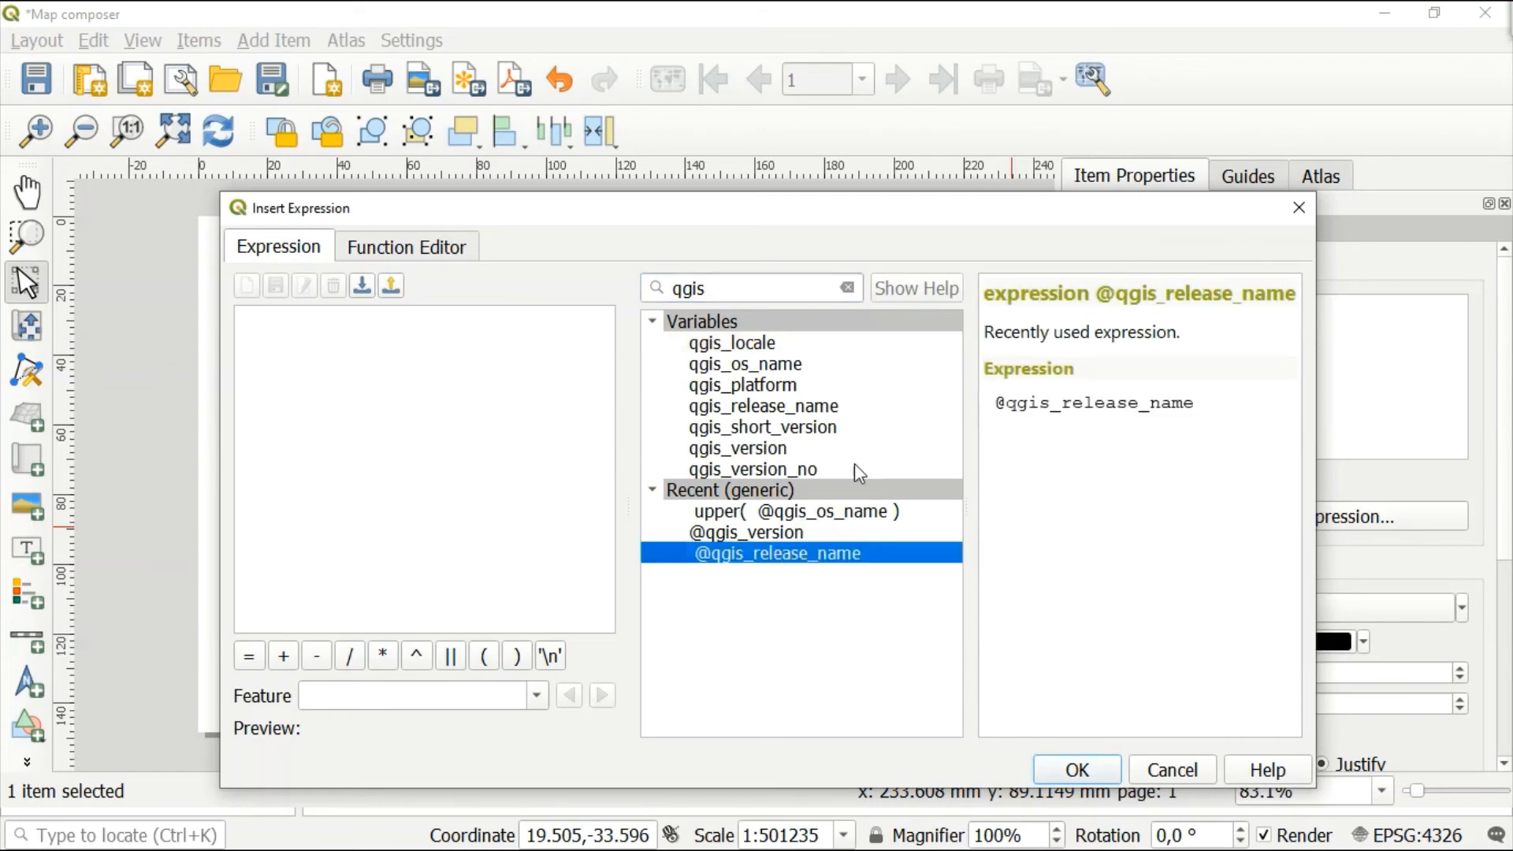
double_click(759, 556)
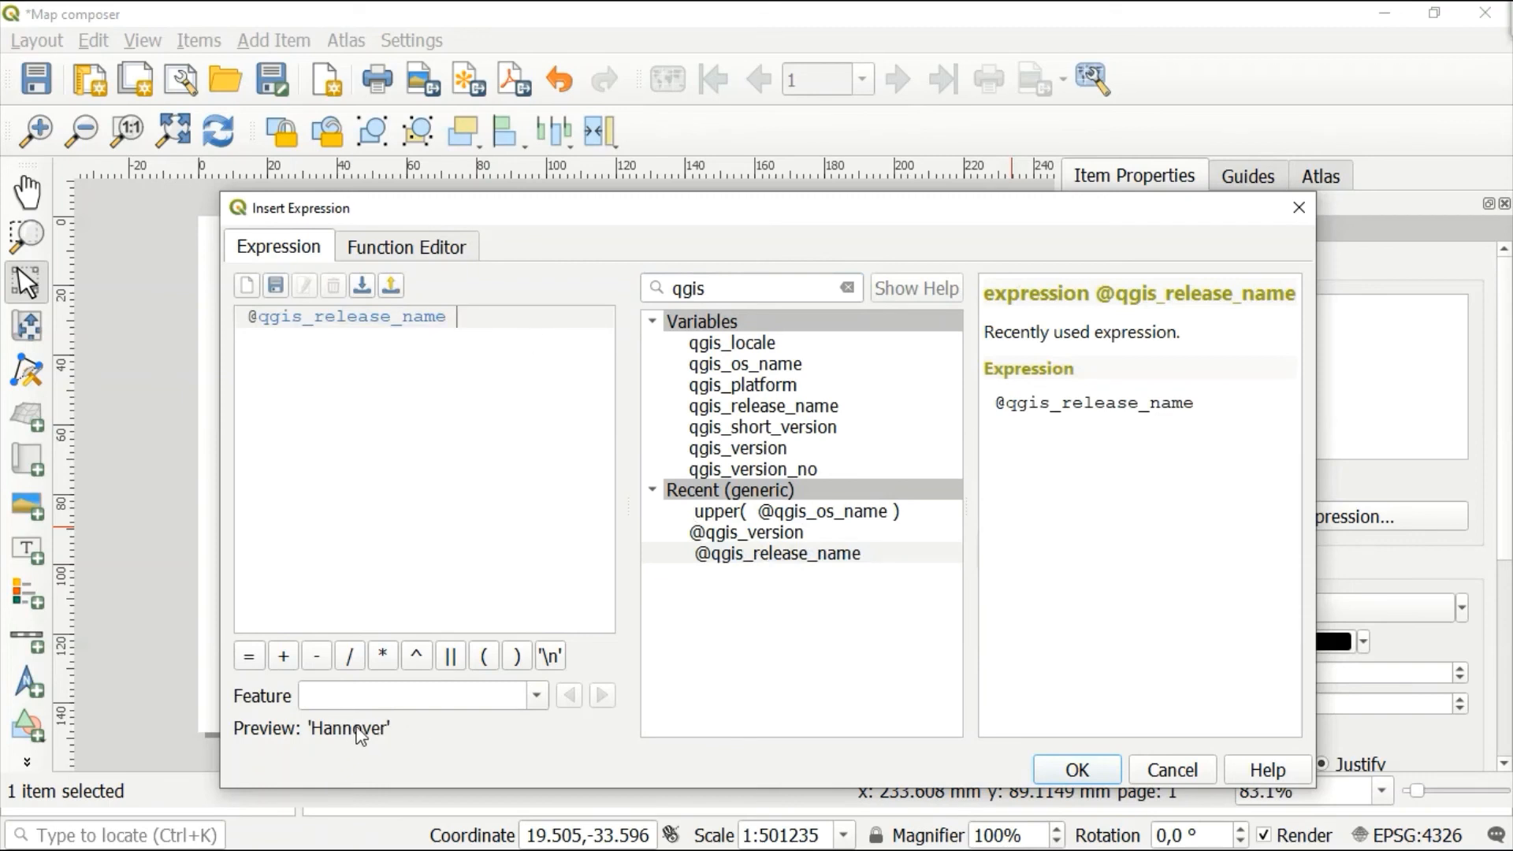
left_click(1095, 780)
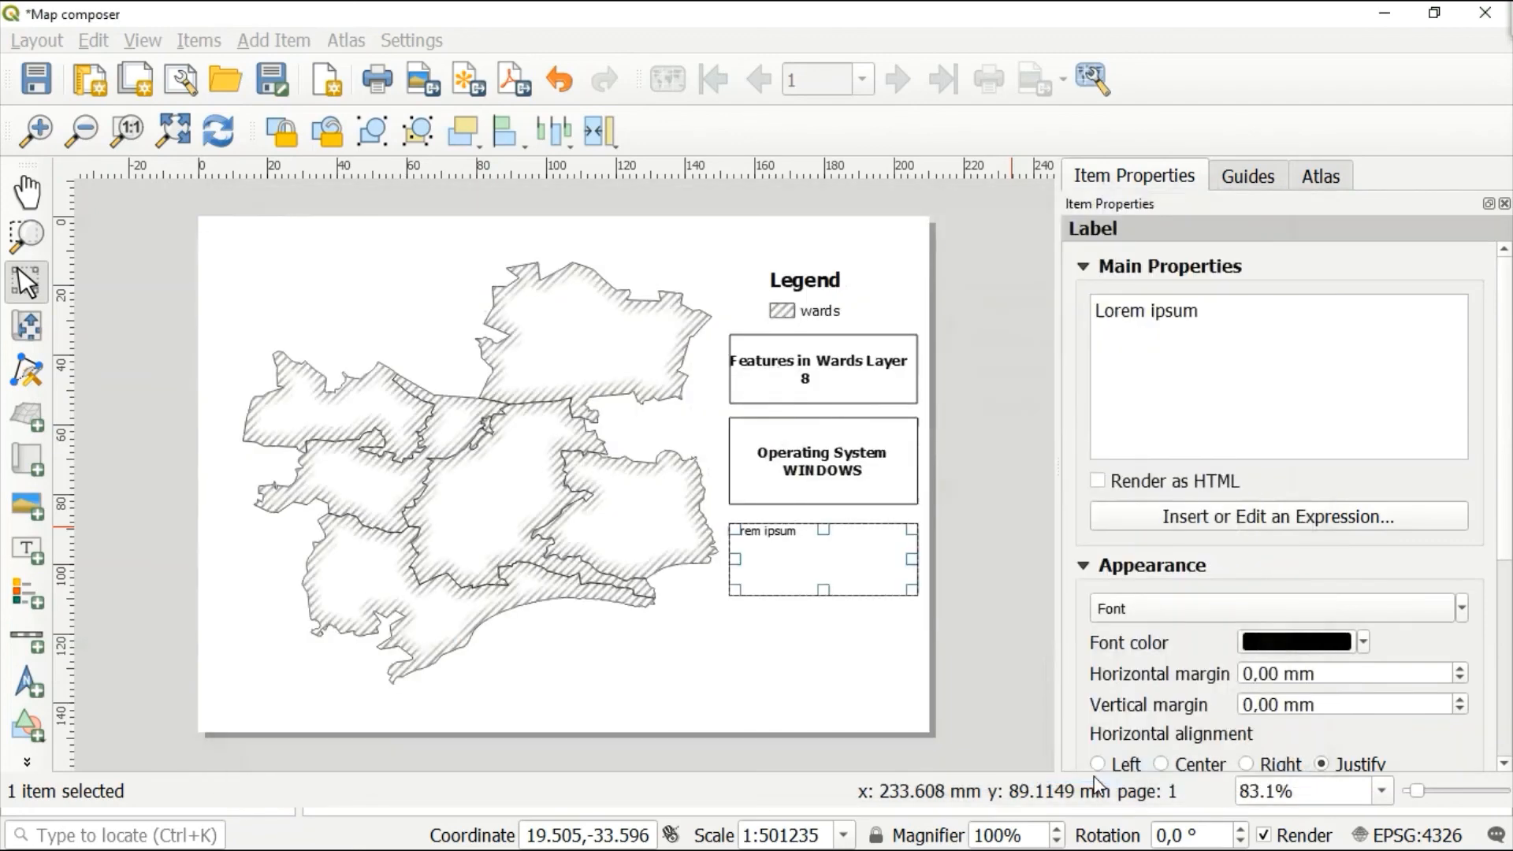
Delete the "Lorem ipsum" placeholder so that the label contains only the release name expression
left_click(1196, 312)
key("BackSpace")
key("BackSpace")
key("BackSpace")
key("BackSpace")
key("BackSpace")
key("BackSpace")
key("BackSpace")
key("BackSpace")
key("BackSpace")
key("BackSpace")
key("BackSpace")
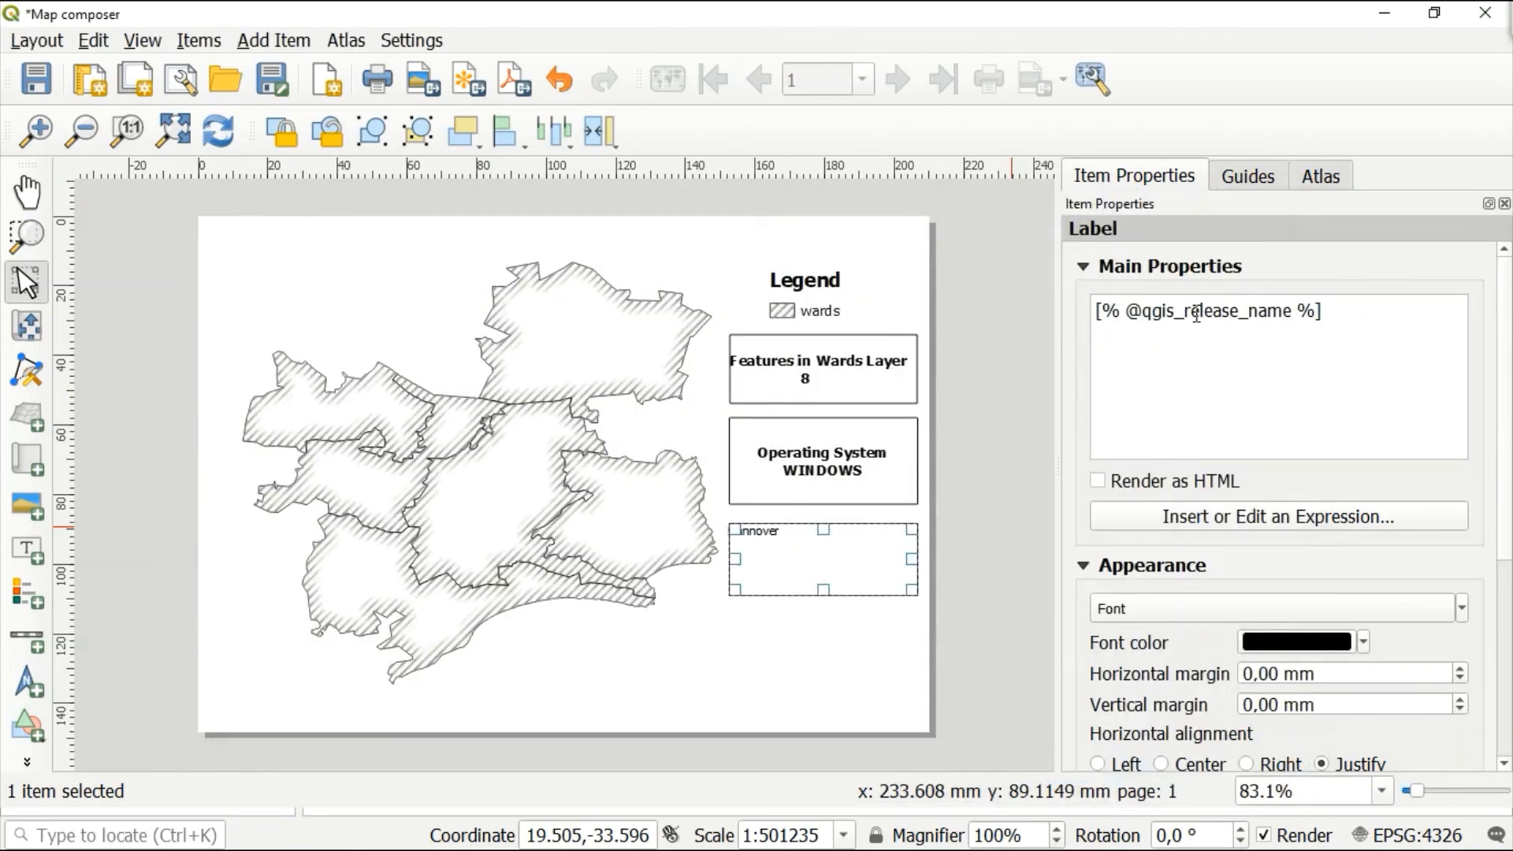
Add "and" after the release name expression, followed by the qgis_version variable found by searching for "qgis"
left_click(1396, 310)
type("and")
left_click(1218, 519)
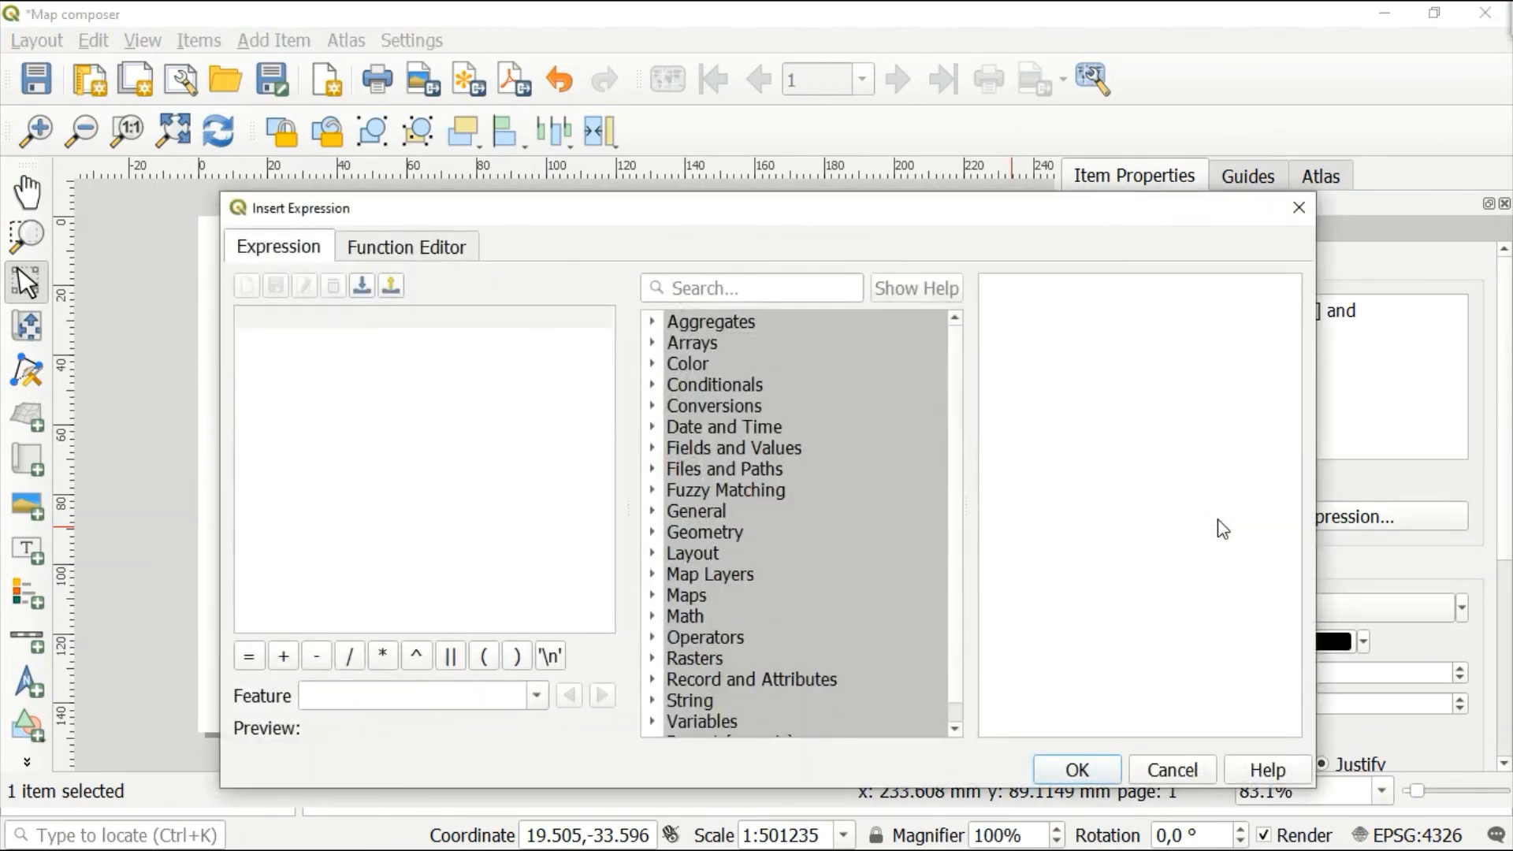
left_click(803, 286)
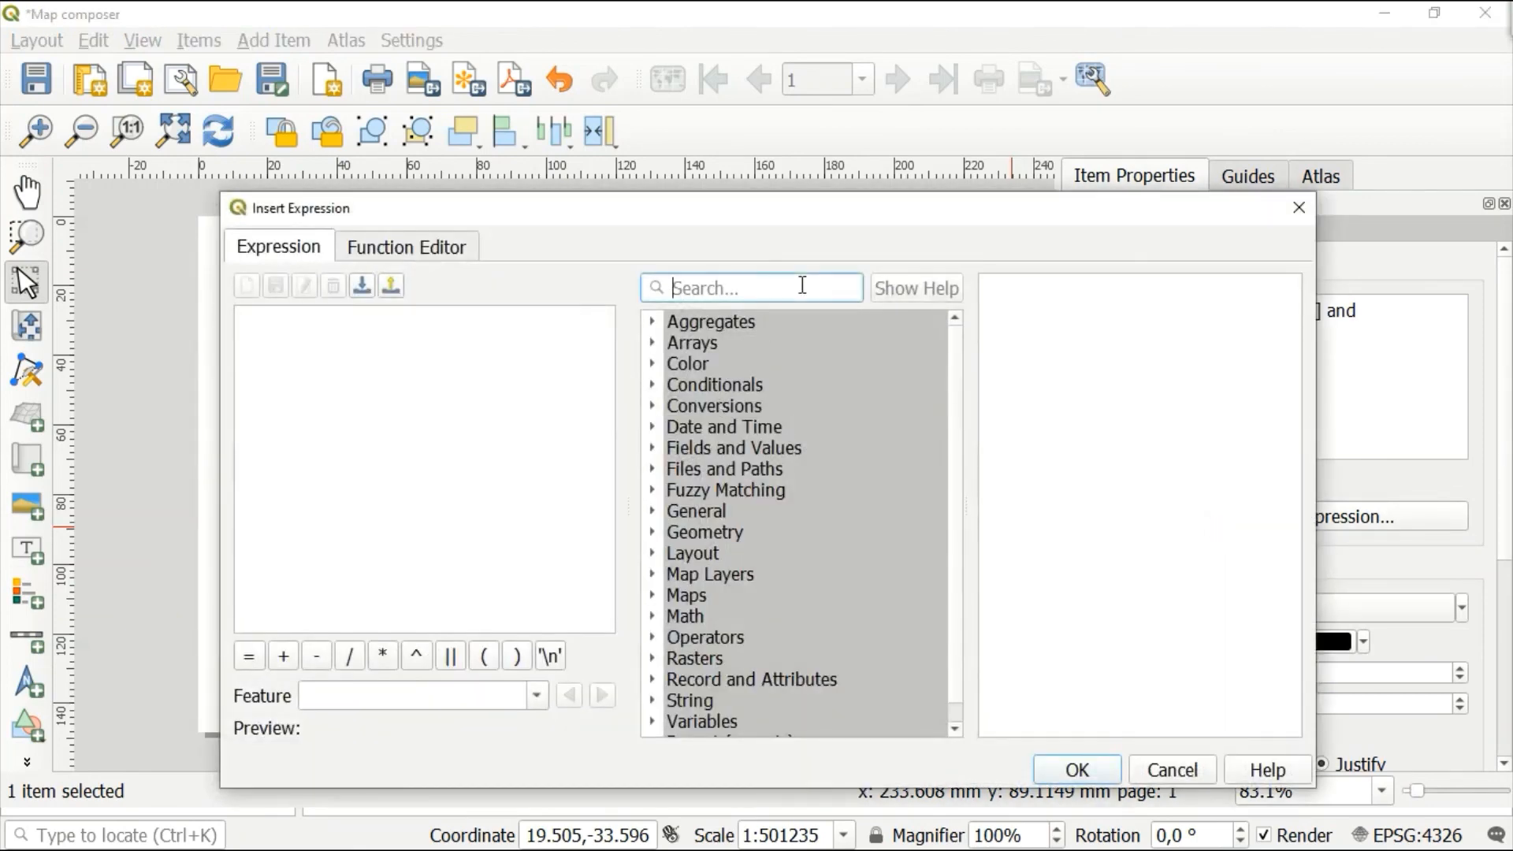
type("qgis")
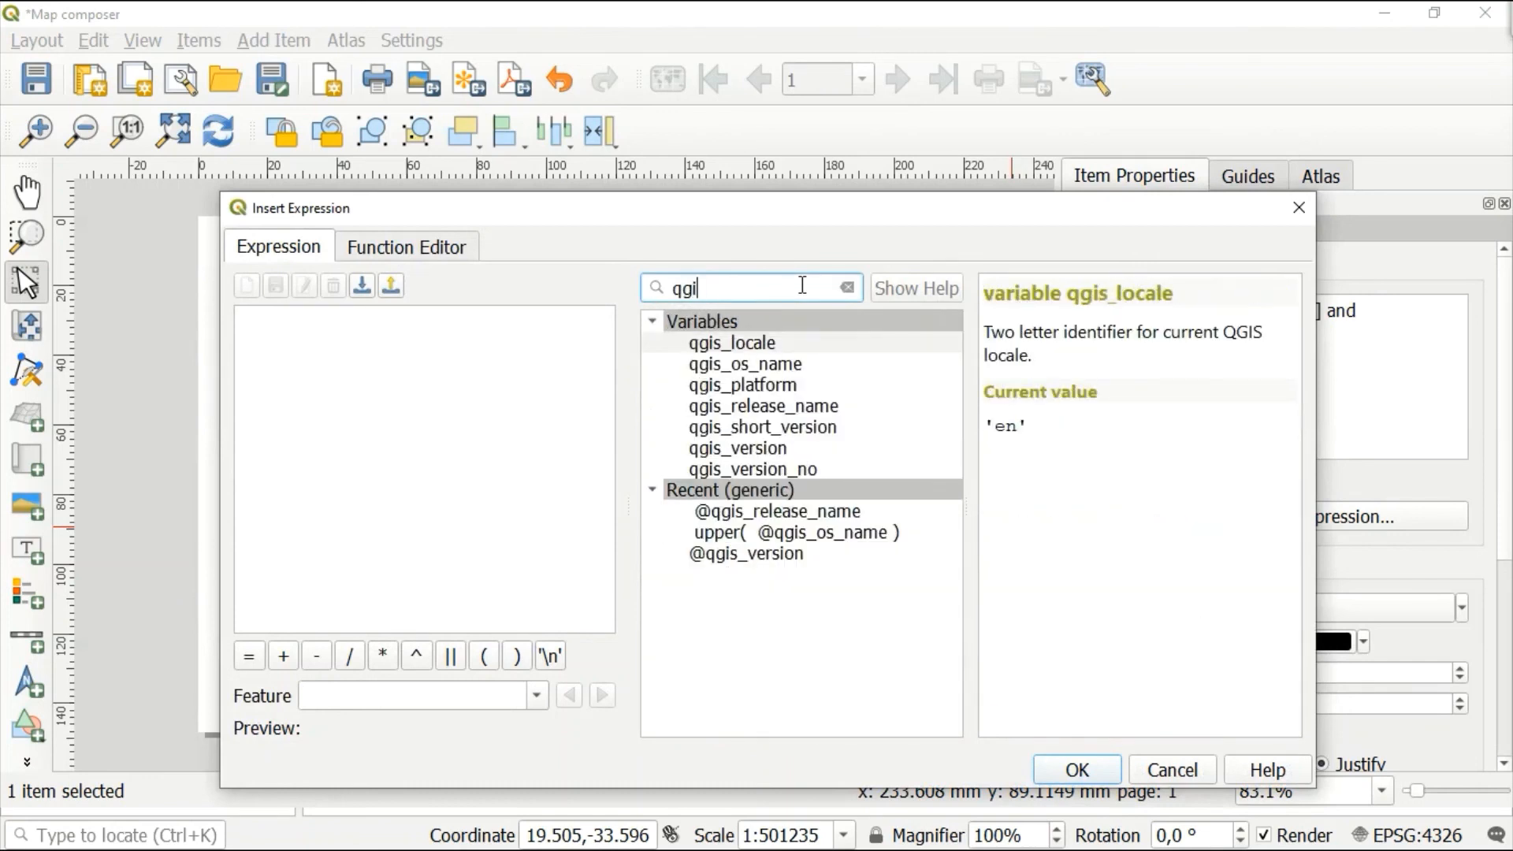
left_click(735, 451)
double_click(734, 455)
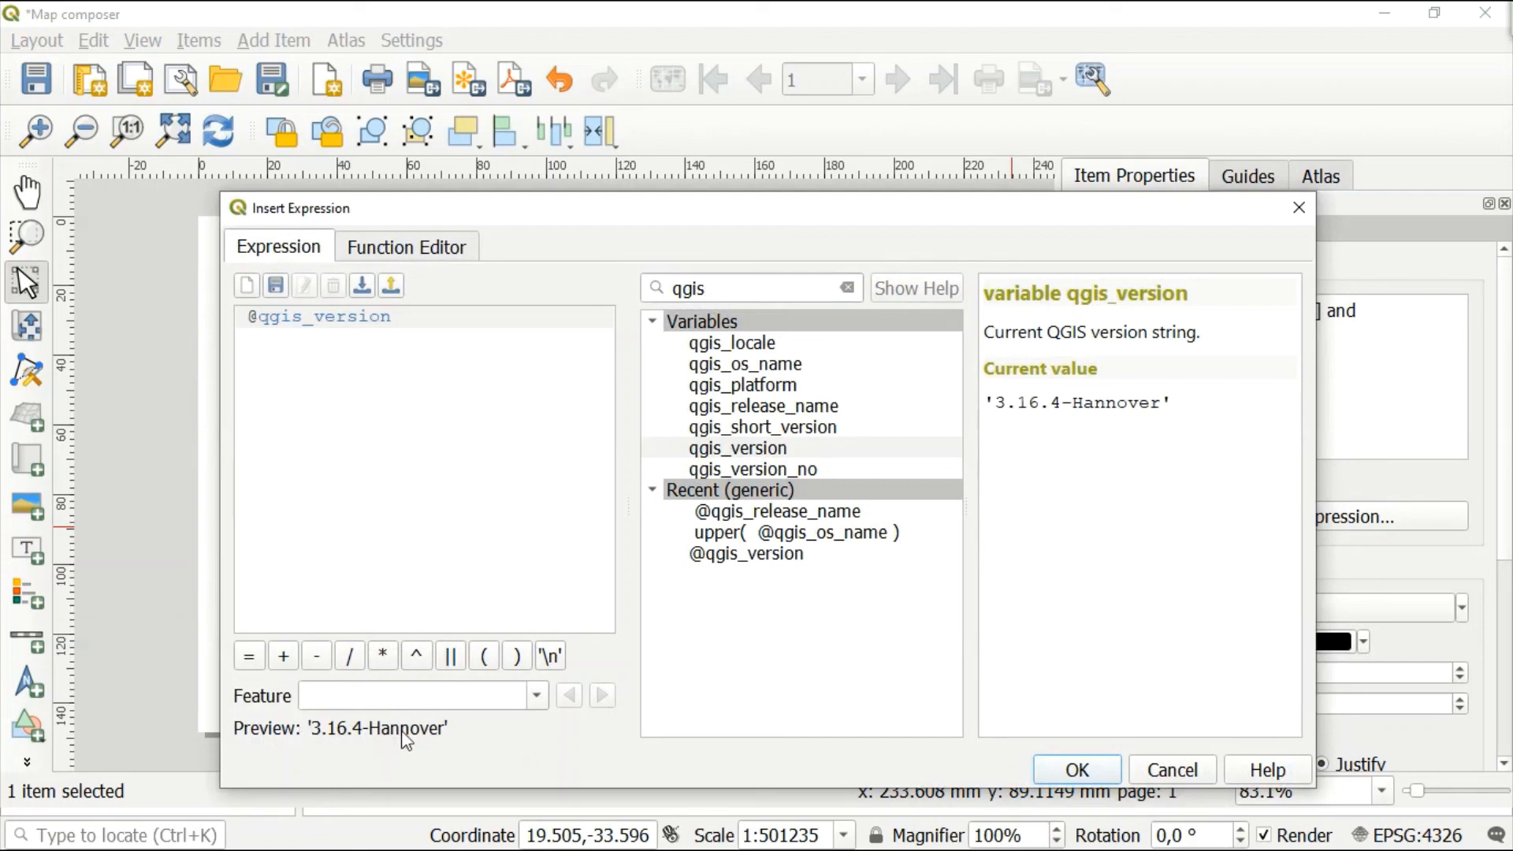
left_click(1107, 780)
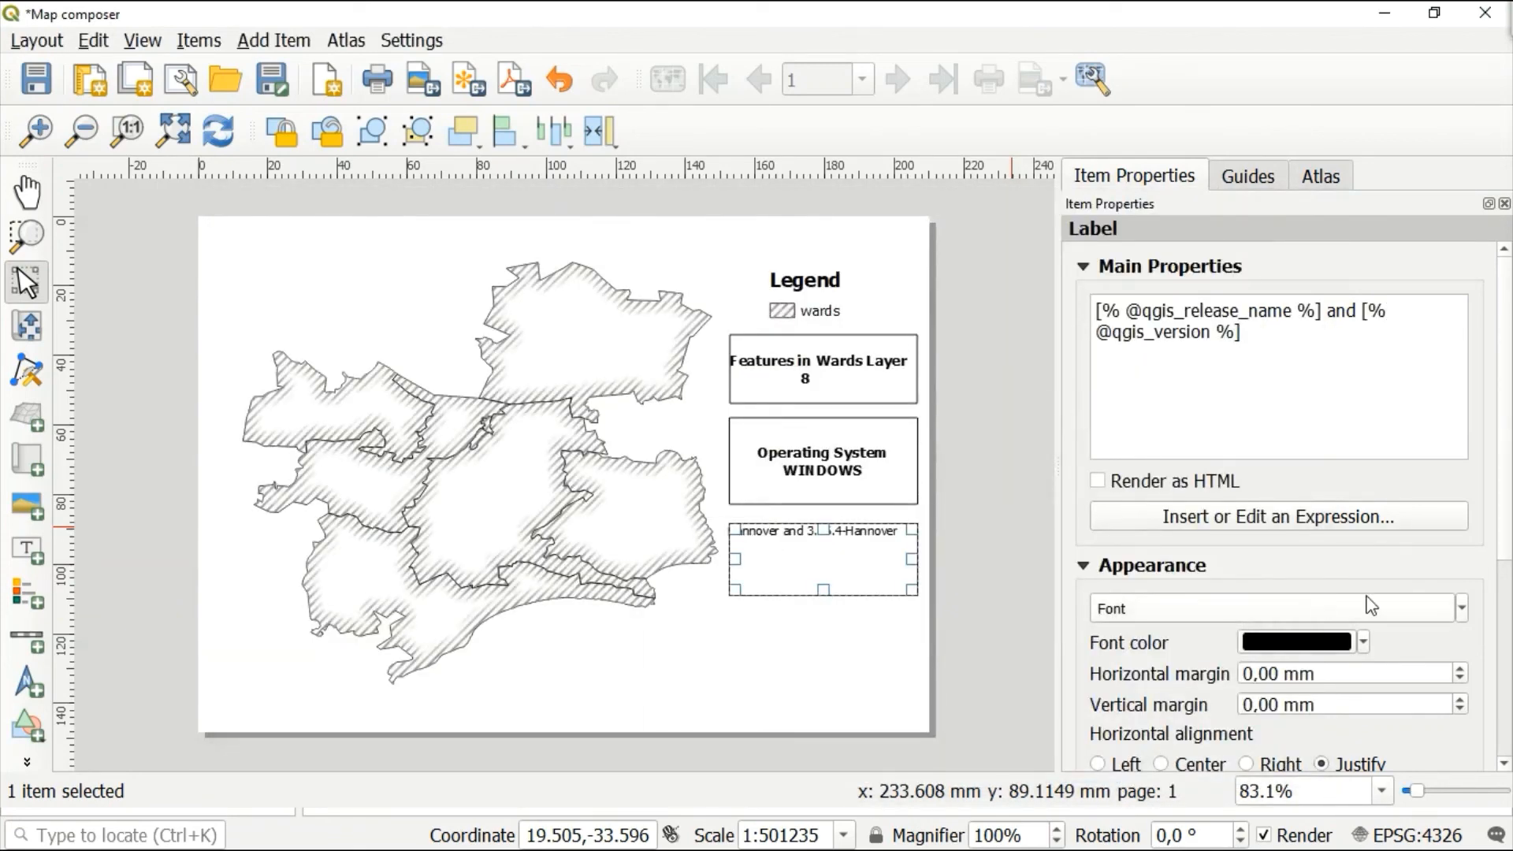
Align the release and version label's text to Center horizontally and Middle vertically
left_click(1504, 764)
left_click(1504, 763)
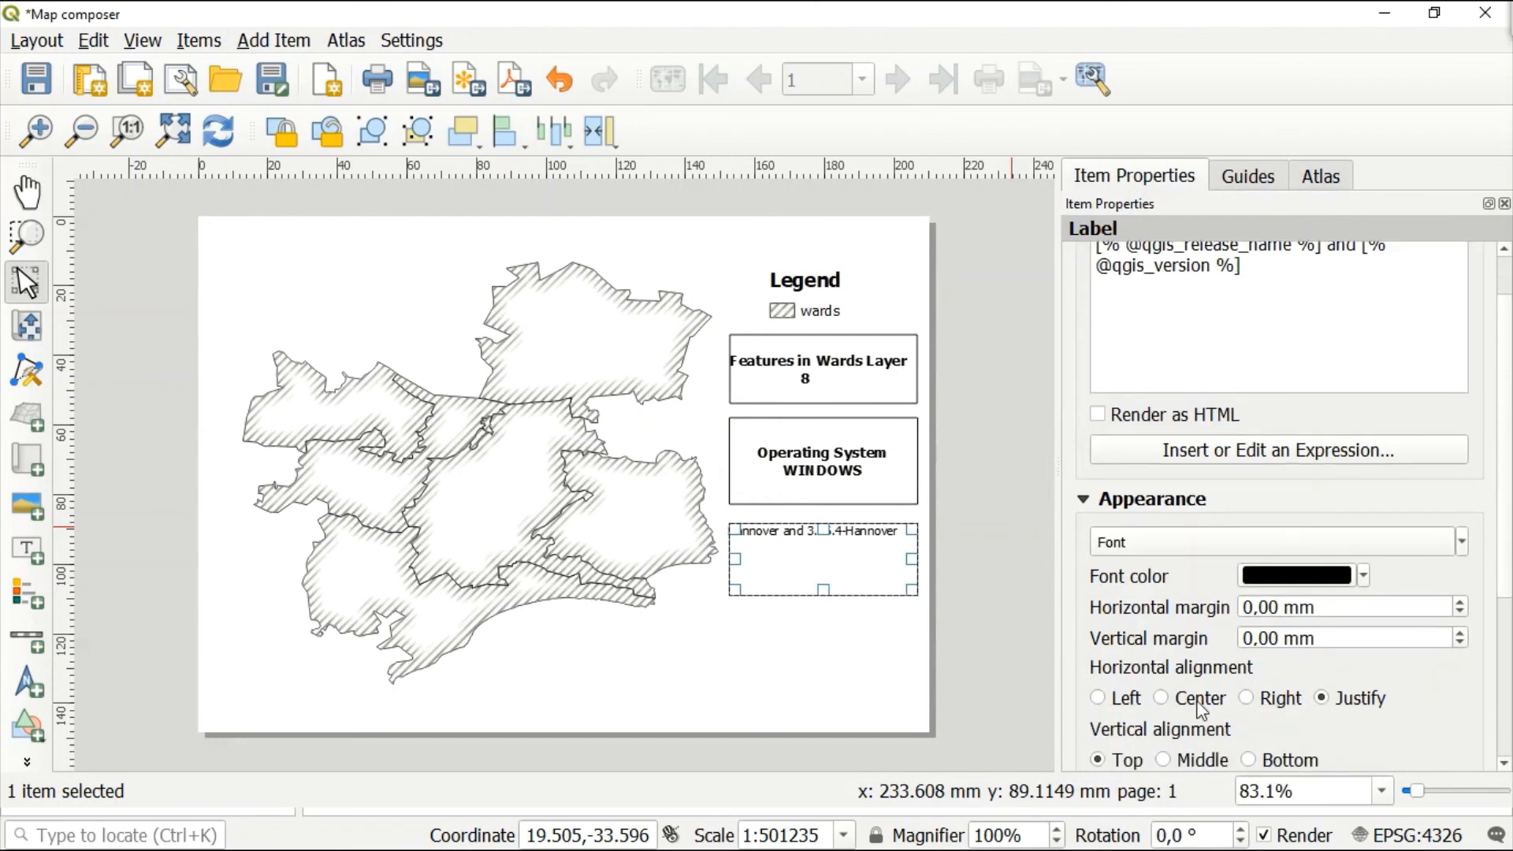
left_click(1161, 699)
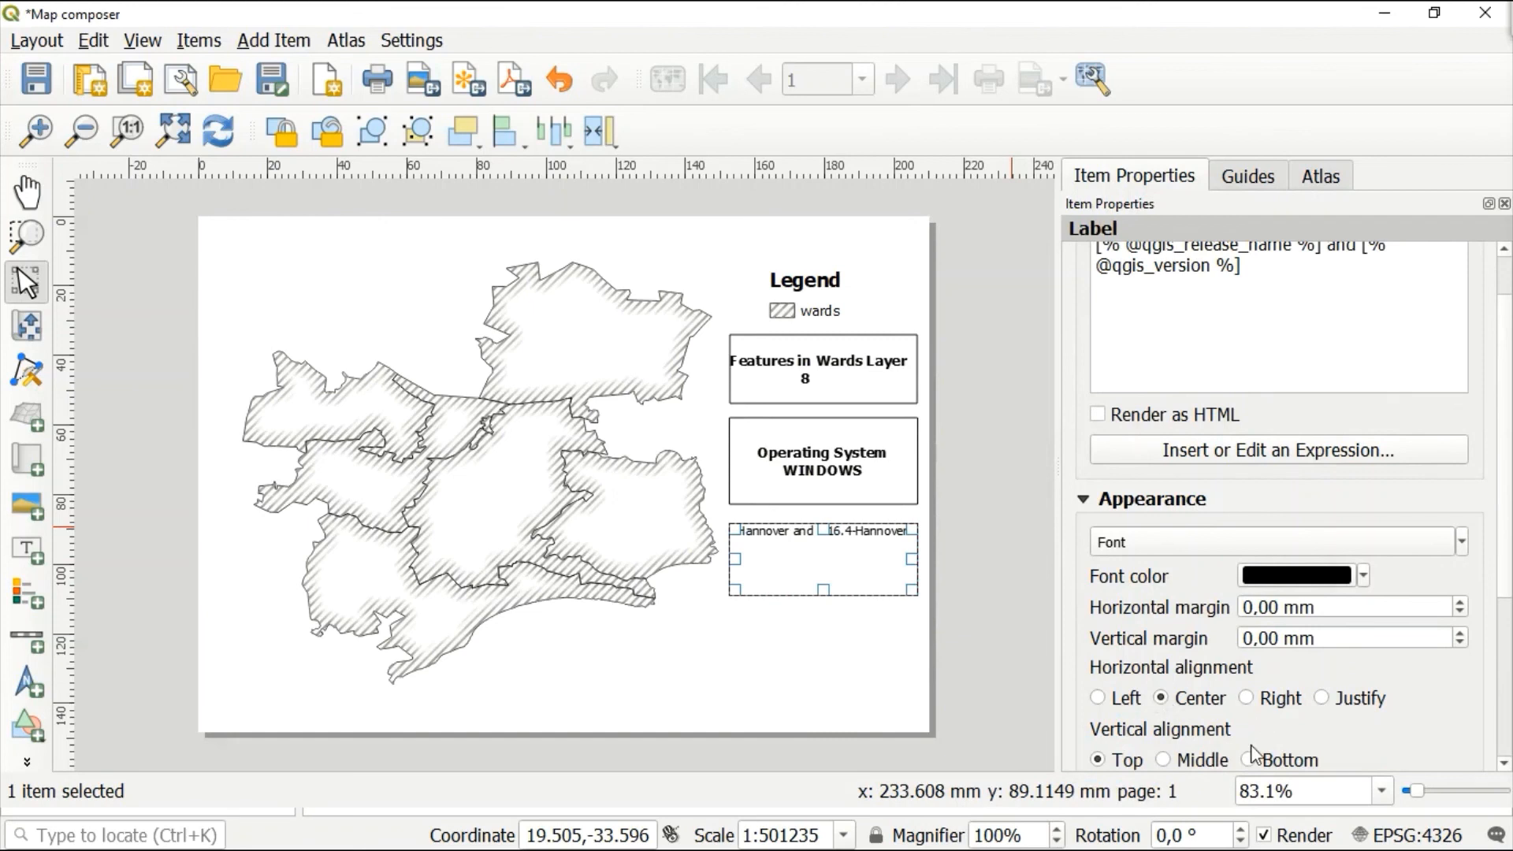
left_click(1165, 759)
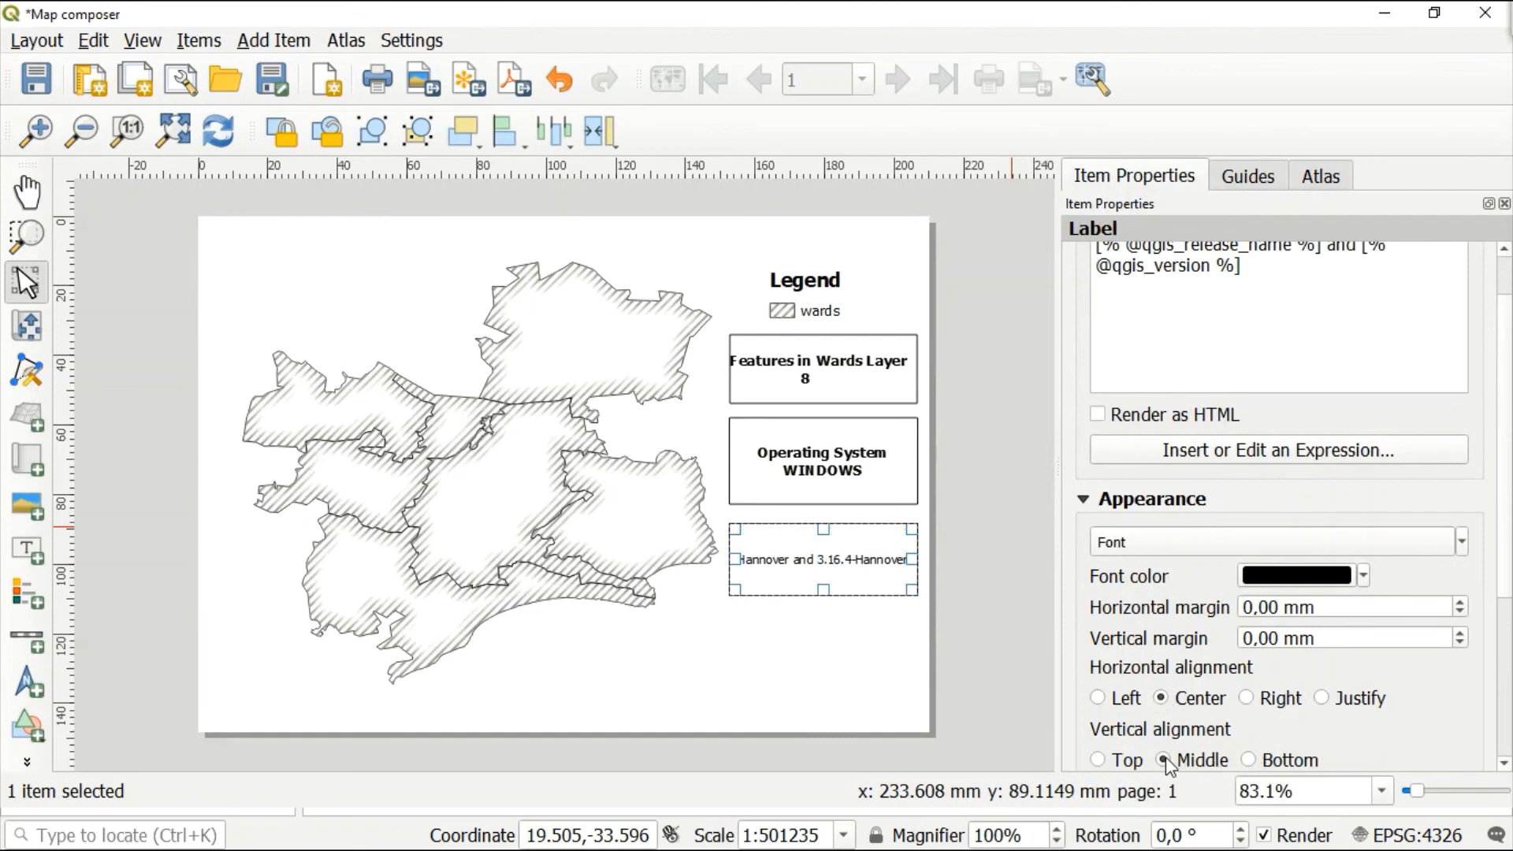
Format the release and version label's text as Bold, size 12
left_click(1337, 534)
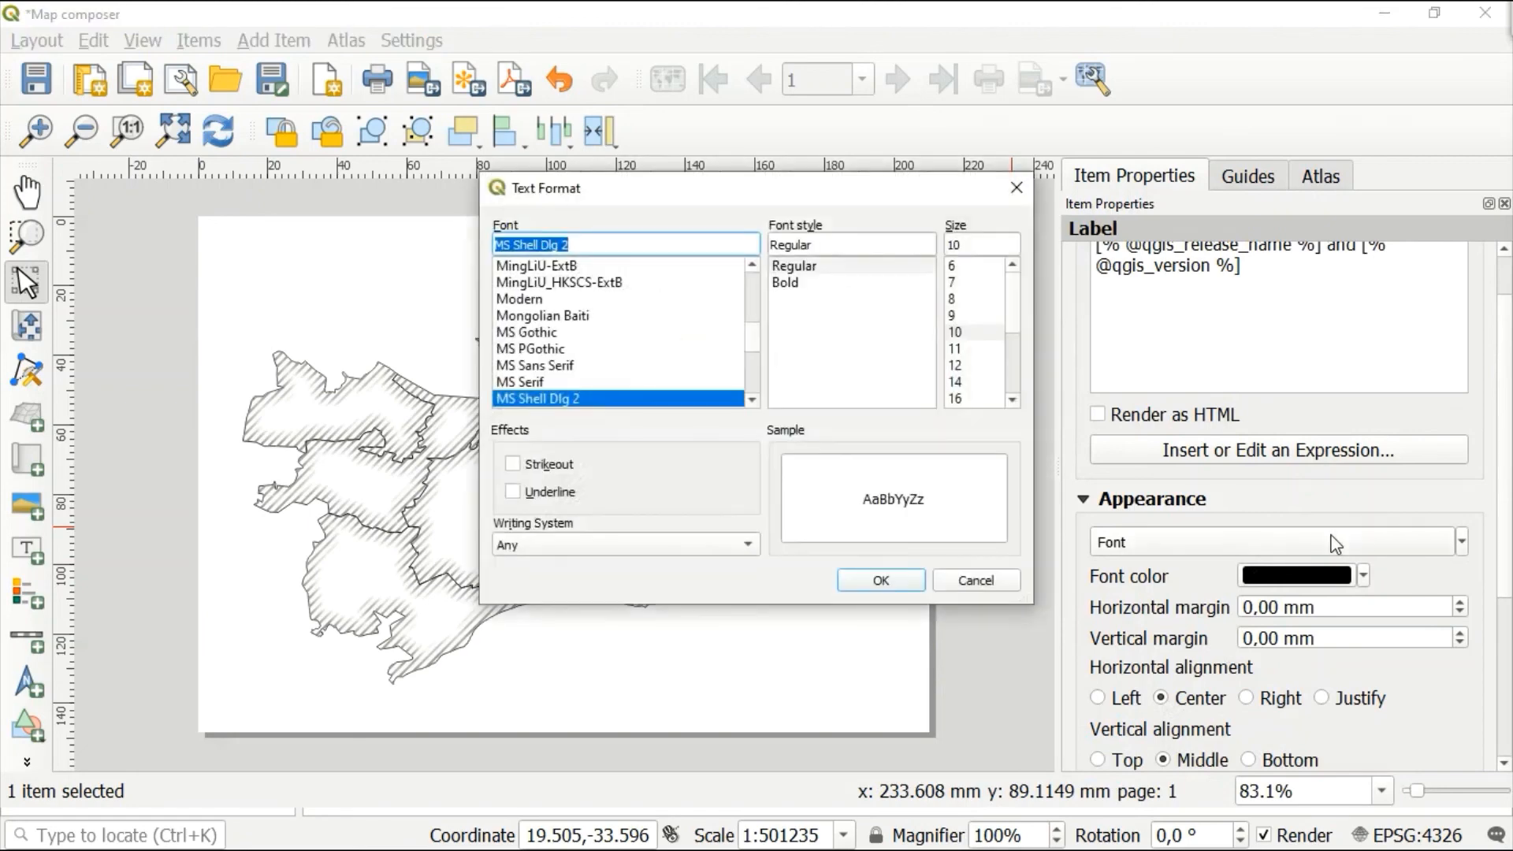
left_click(817, 282)
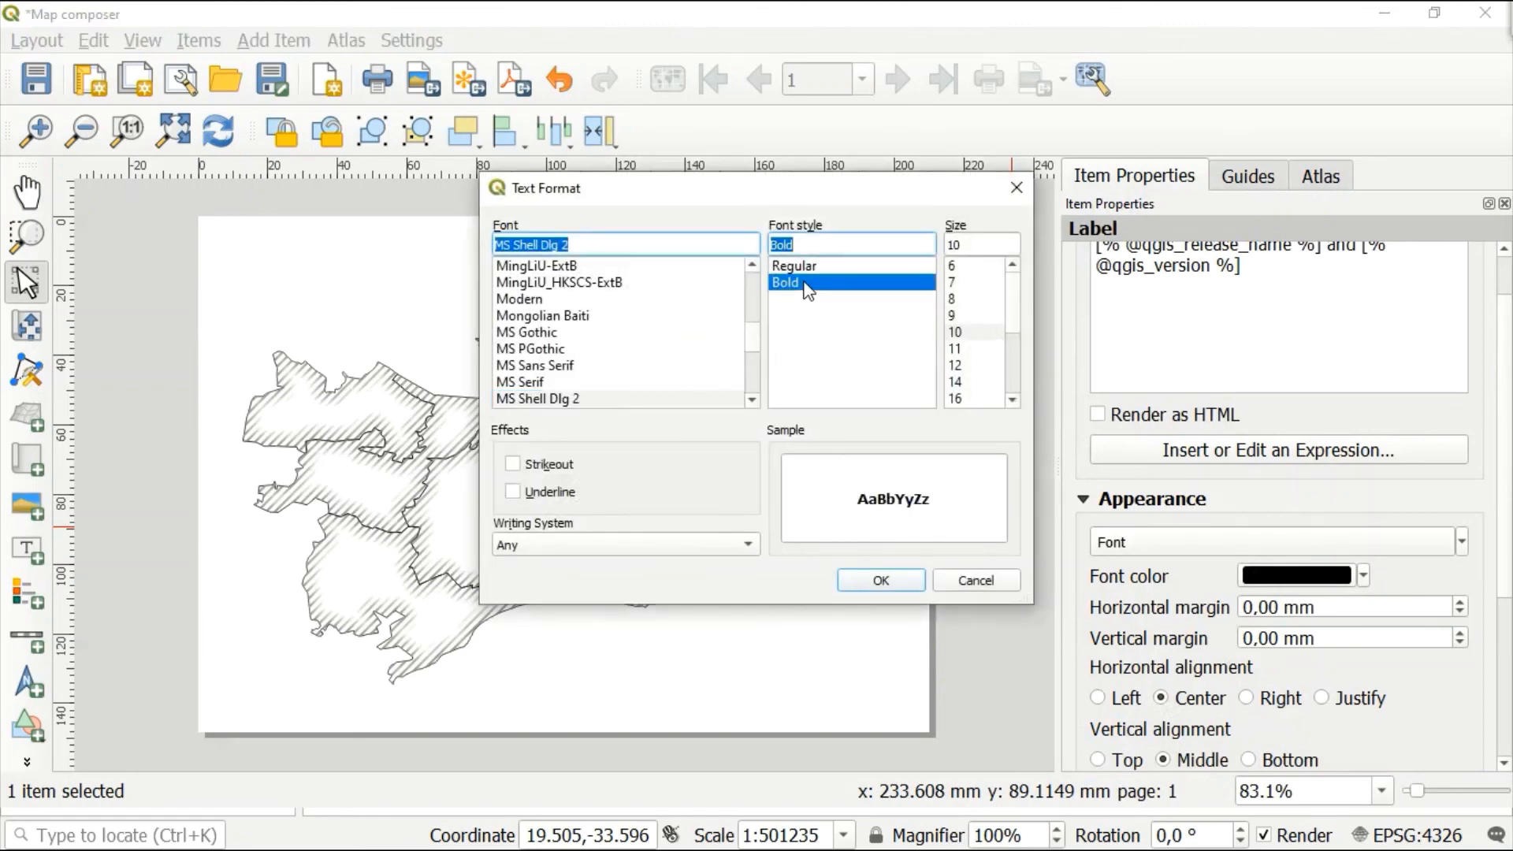
left_click(965, 367)
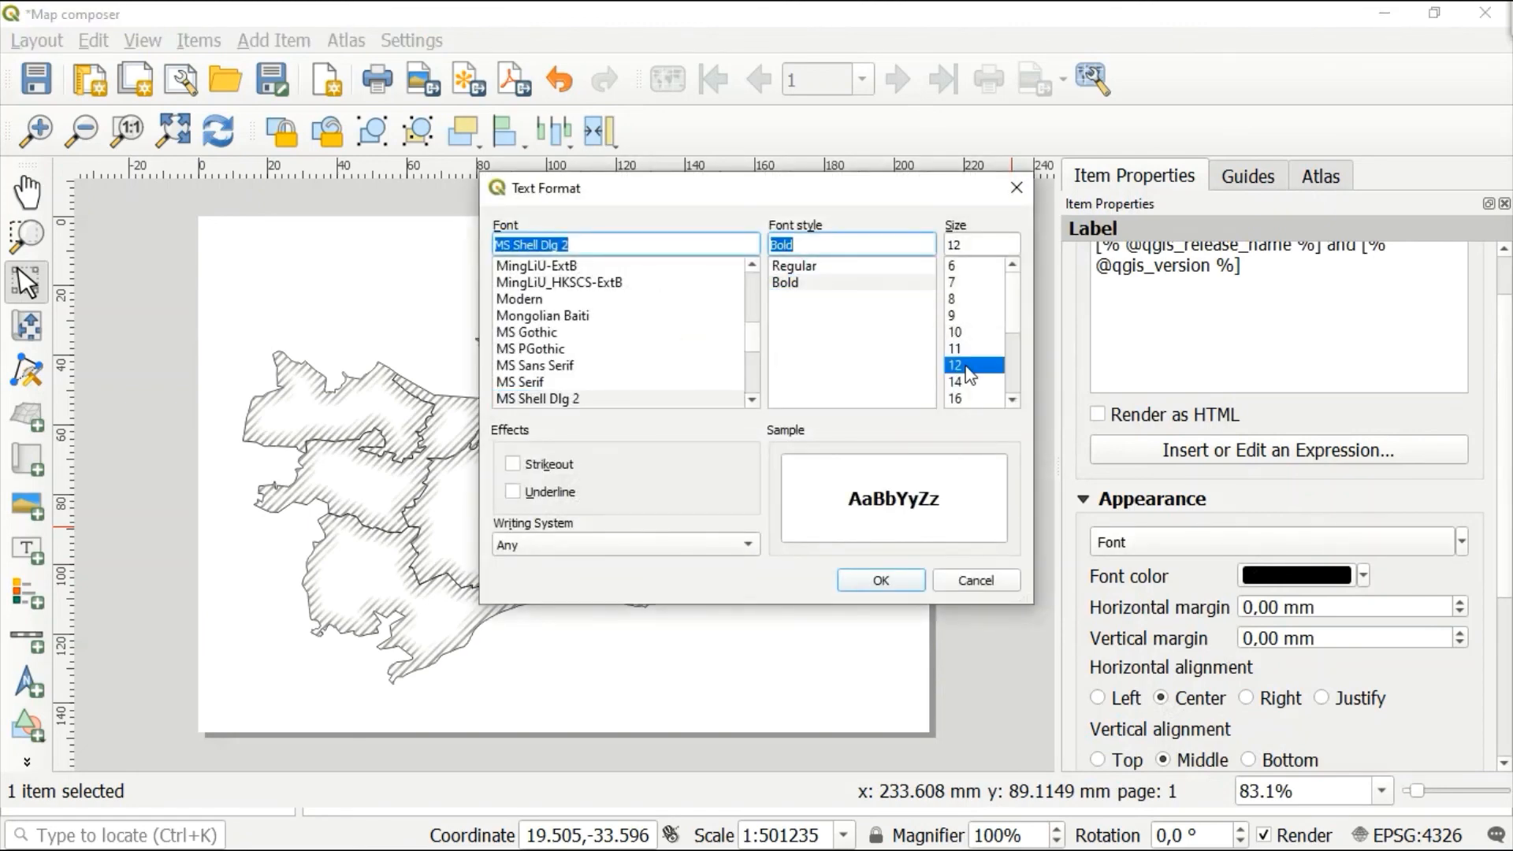
left_click(880, 581)
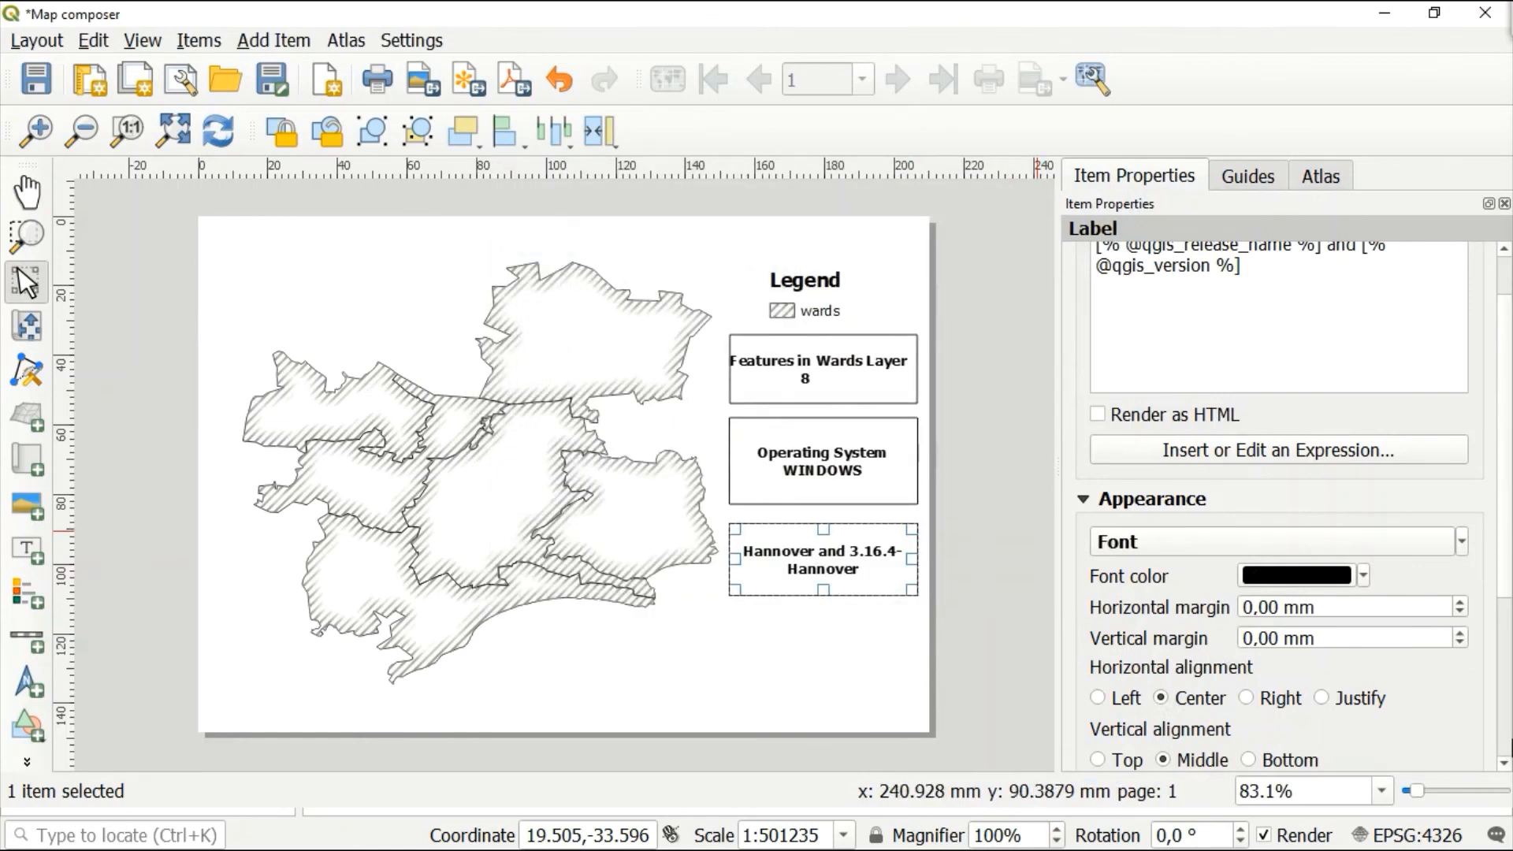
Enable a frame around the release and version label, deselect it and switch the layout window to full screen
left_click(1505, 764)
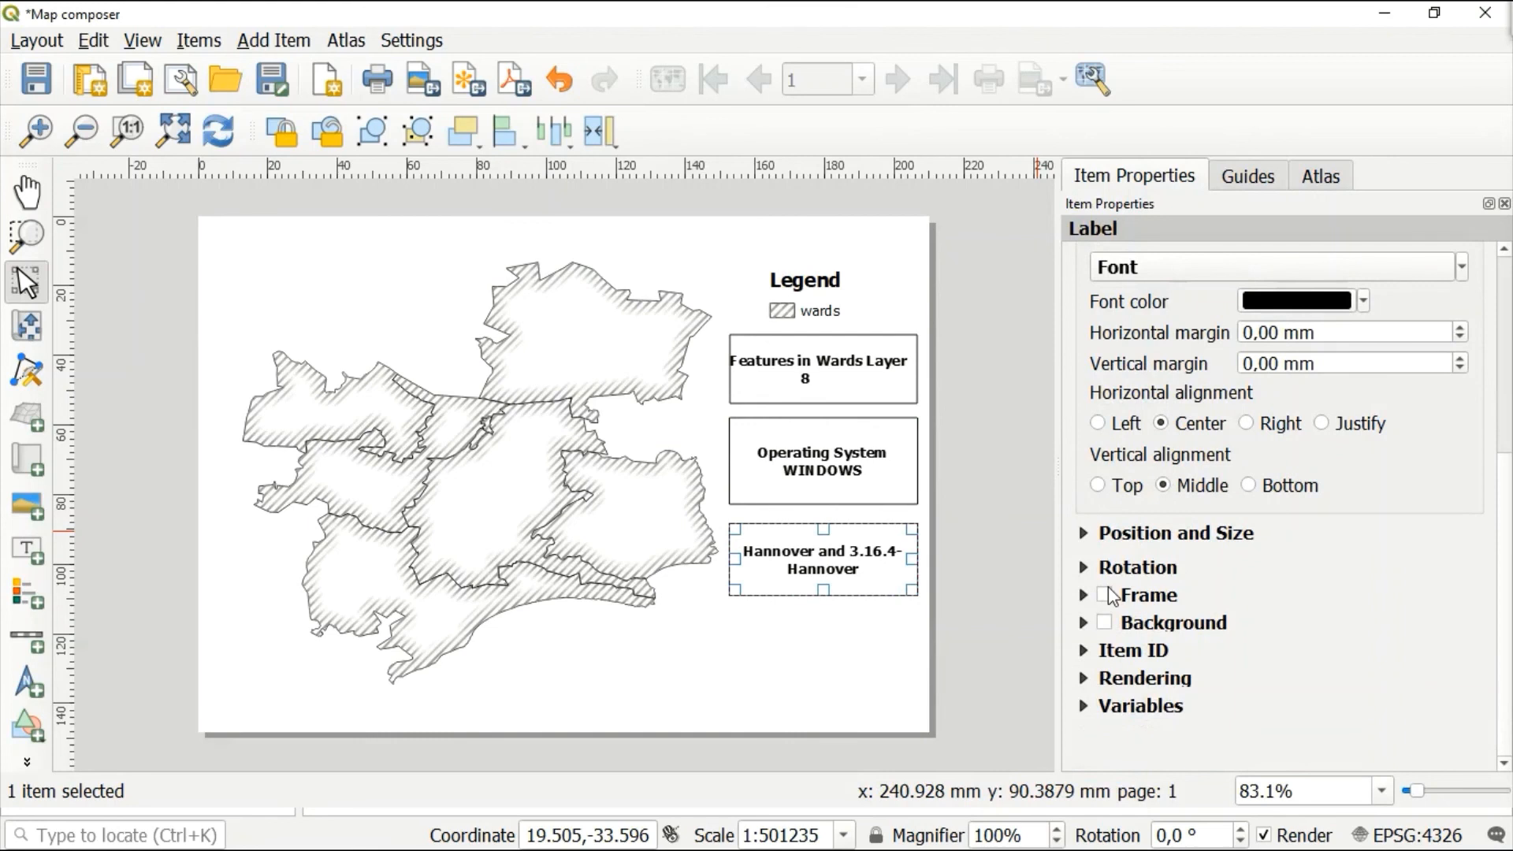
left_click(1105, 595)
left_click(777, 645)
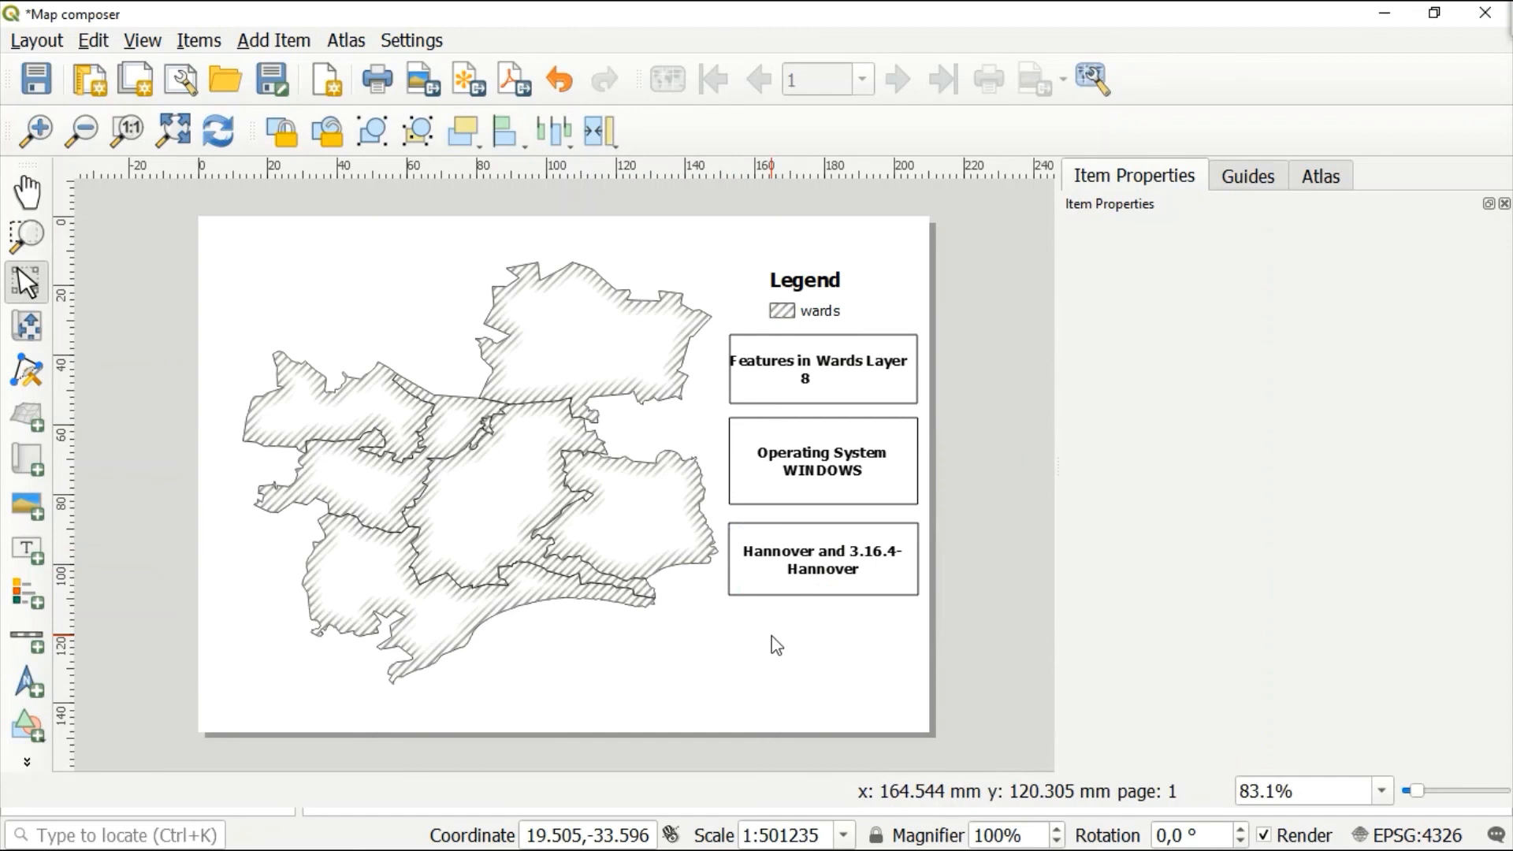
key("F11")
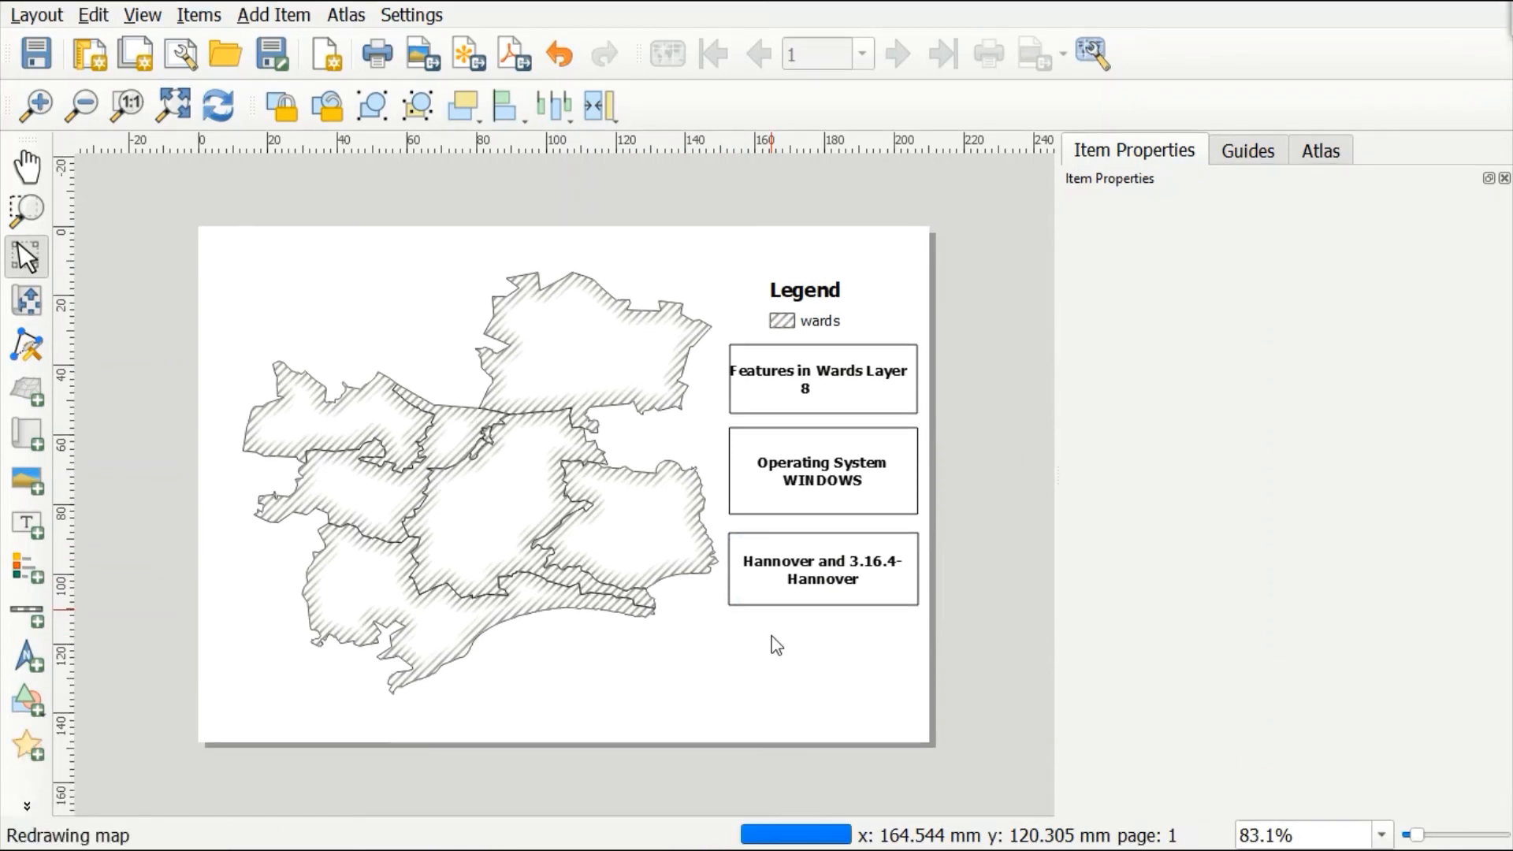